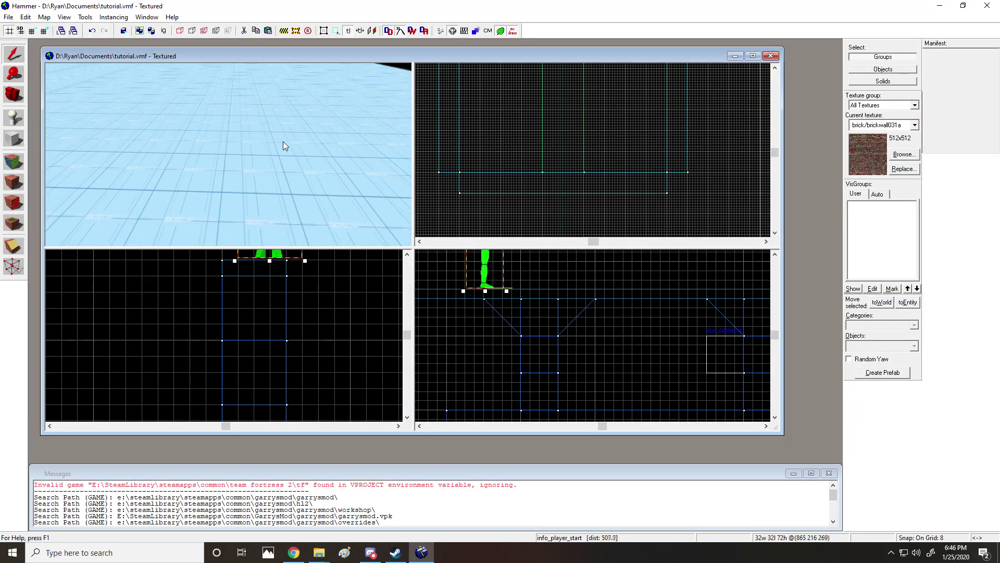
Step: Open the properties of the info_player_start entity on the bridge and its class for editing
key(z)
key(shift+c)
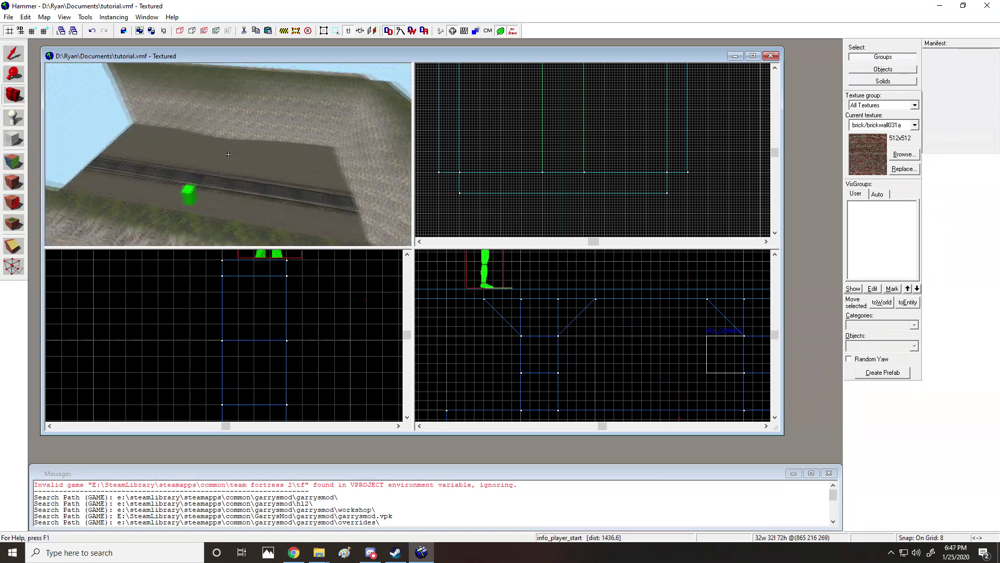
key(d)
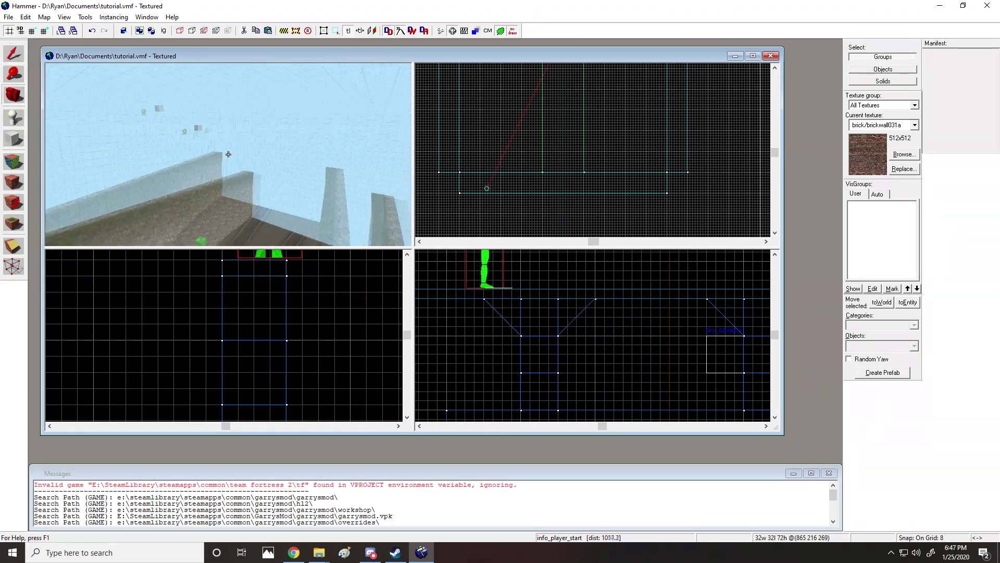
key(w)
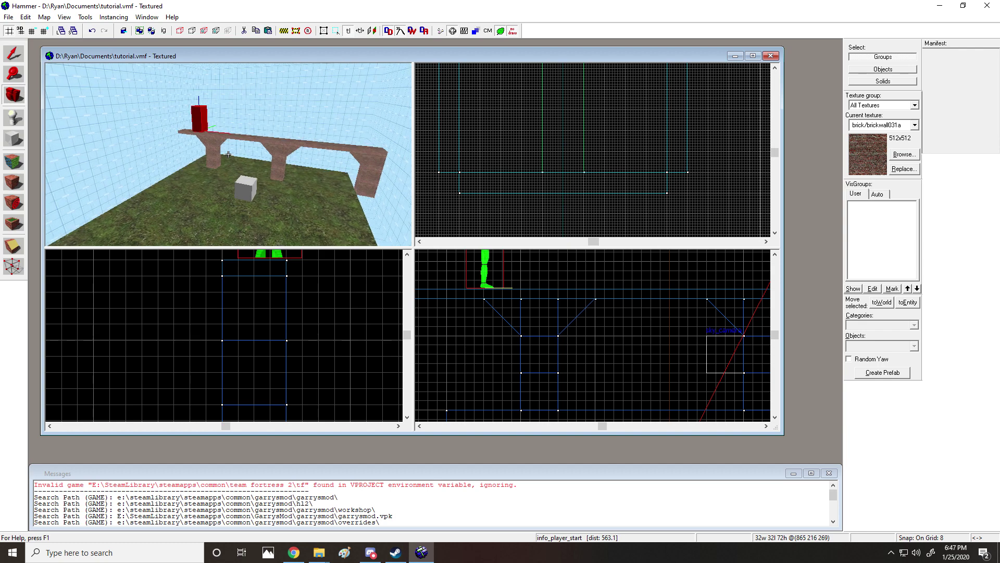
drag(228, 155, 229, 155)
key(w)
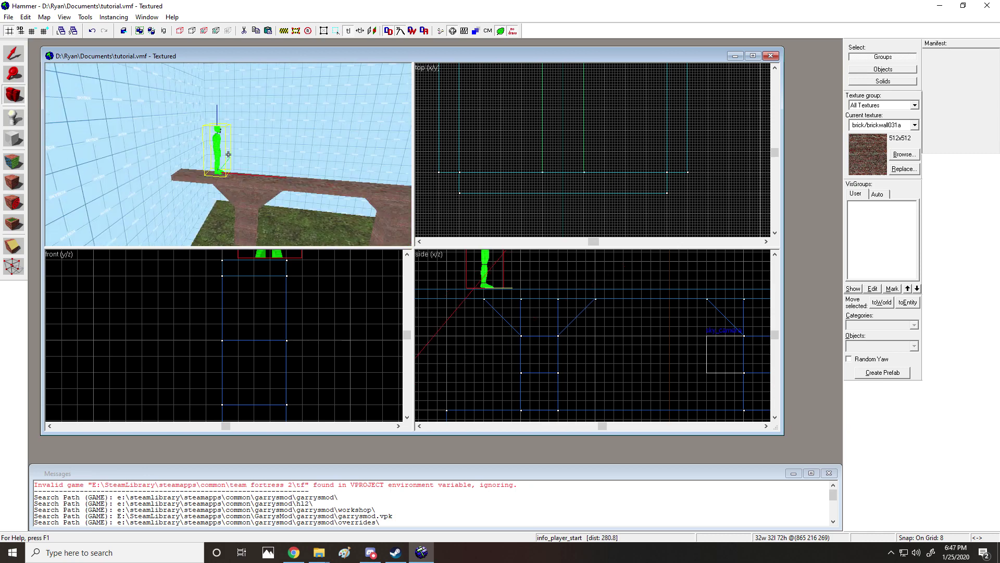
drag(229, 154, 228, 154)
click(13, 53)
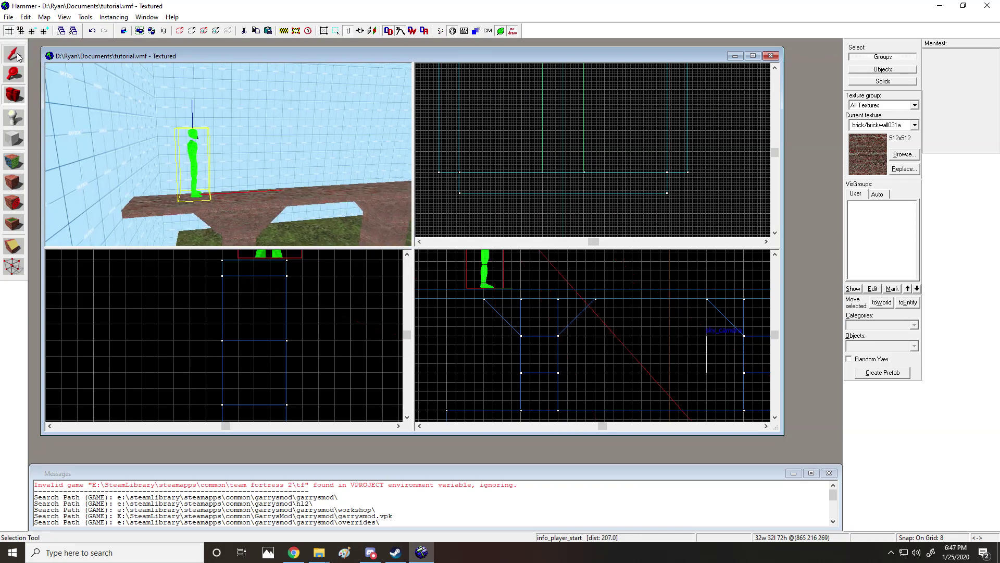
double_click(198, 171)
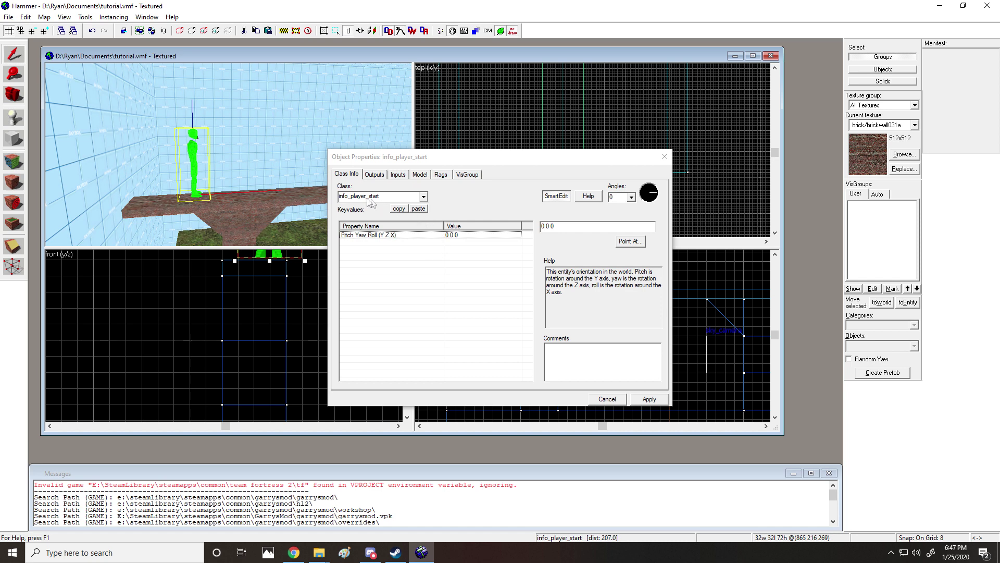
click(394, 196)
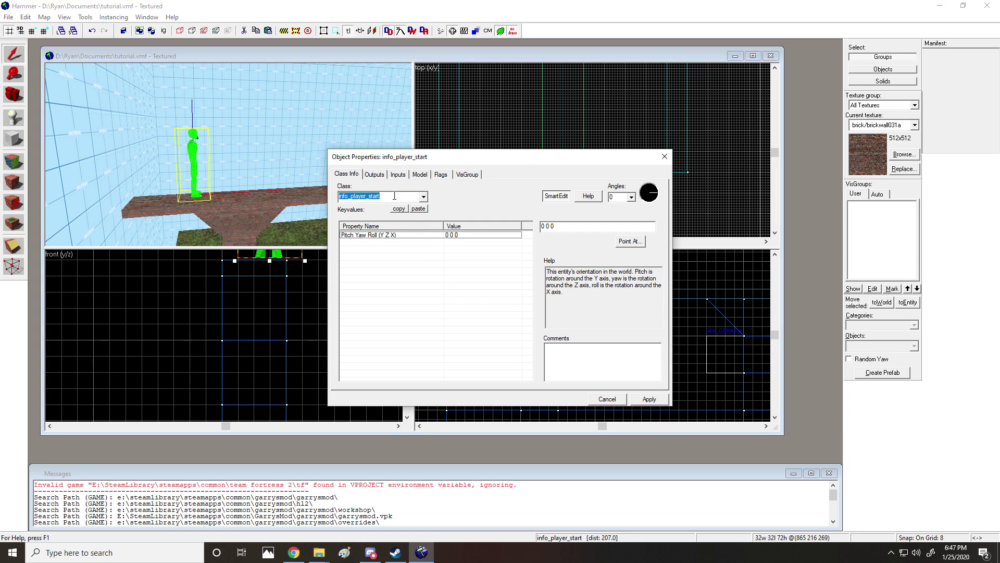
text(tra)
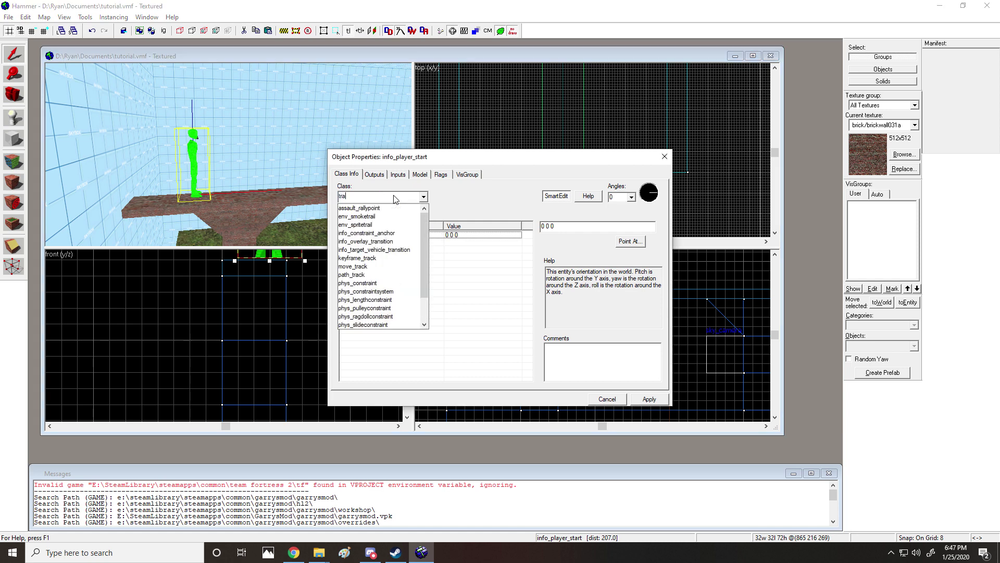
text(ck_path)
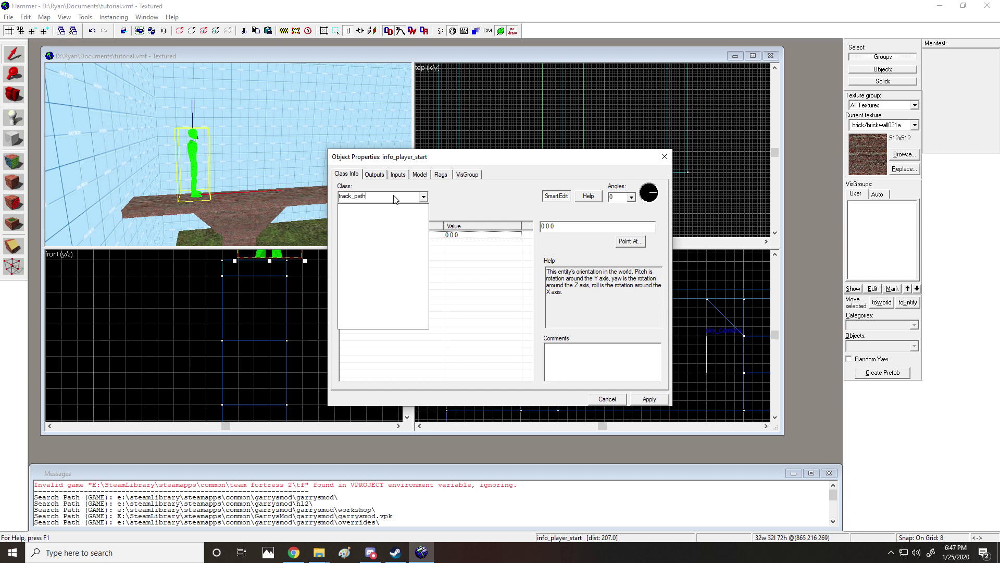
key(BackSpace)
key(BackSpace)
key(BackSpace)
key(BackSpace)
key(BackSpace)
key(BackSpace)
key(BackSpace)
key(BackSpace)
key(BackSpace)
text(func)
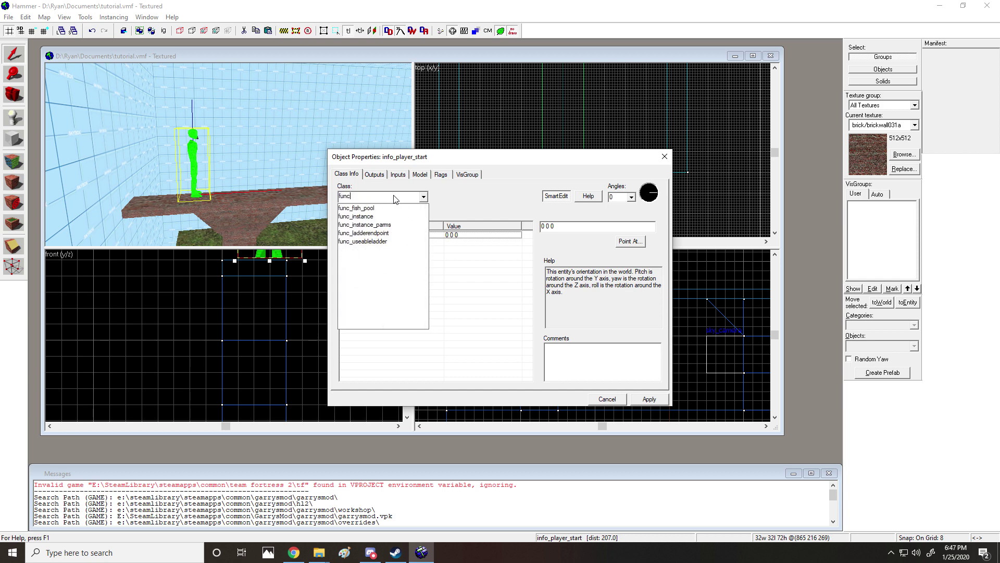
text(_pat)
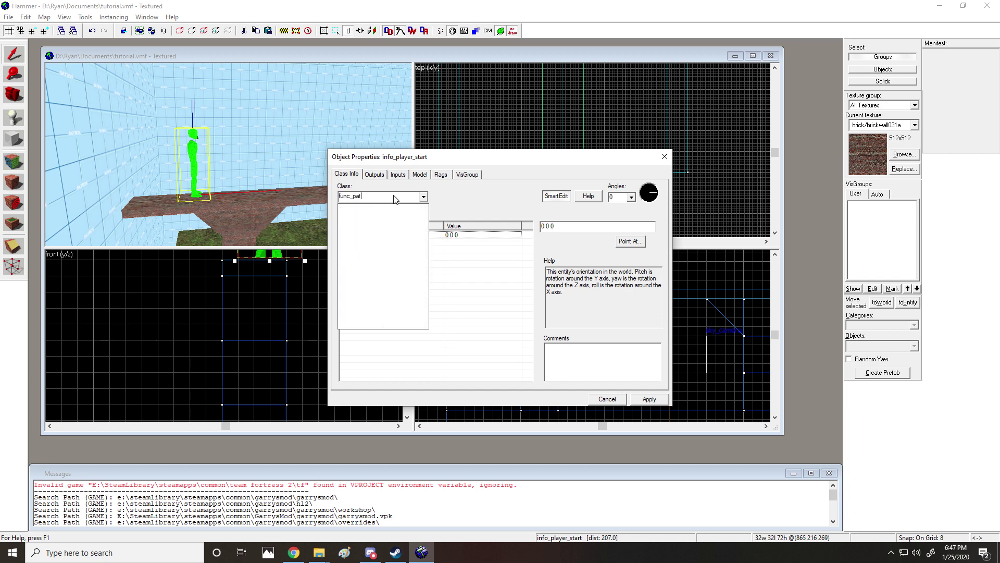
key(BackSpace)
key(BackSpace)
key(BackSpace)
key(BackSpace)
key(BackSpace)
key(BackSpace)
key(BackSpace)
key(BackSpace)
Step: Set the entity's class to path_track and close its properties
text(path)
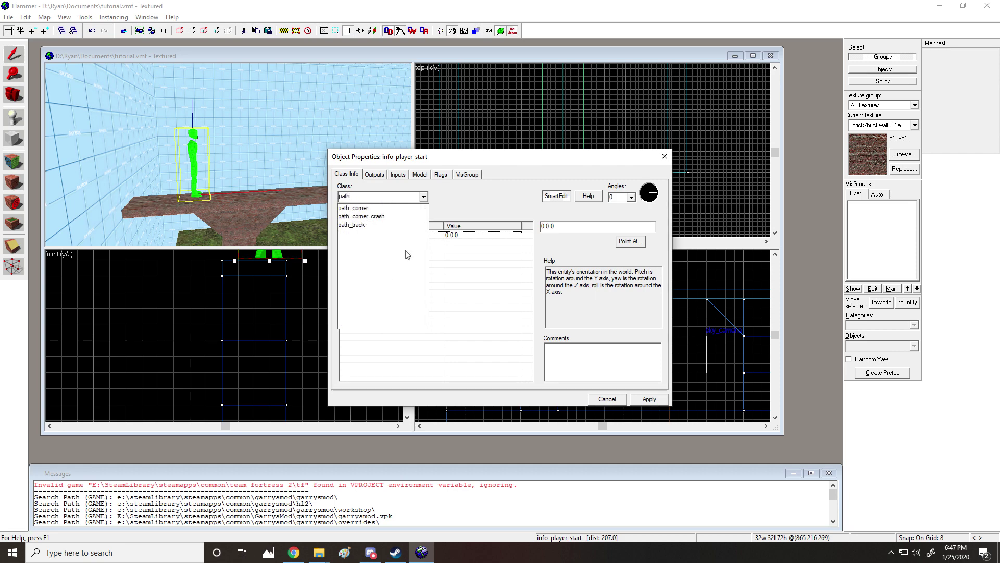
click(377, 225)
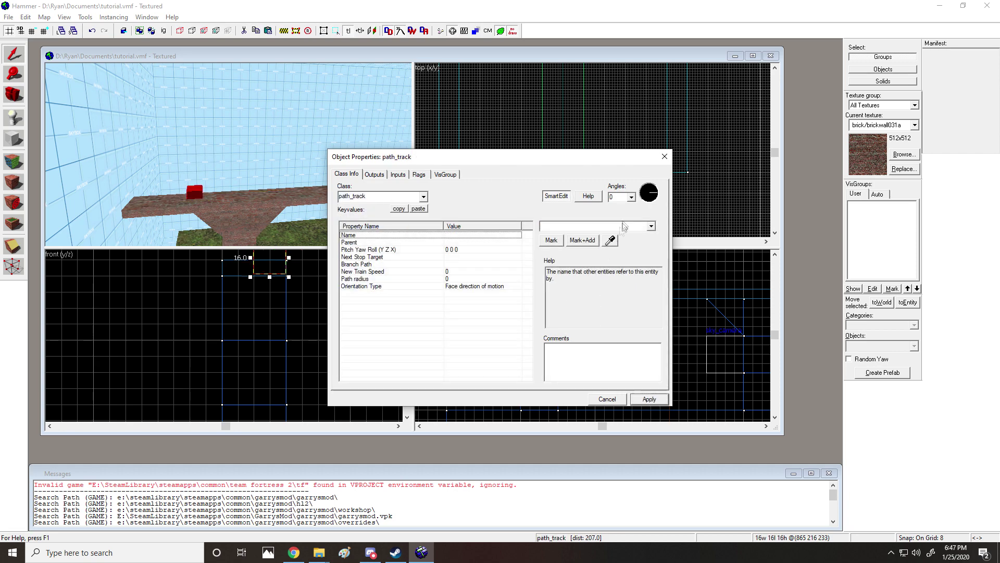
click(664, 157)
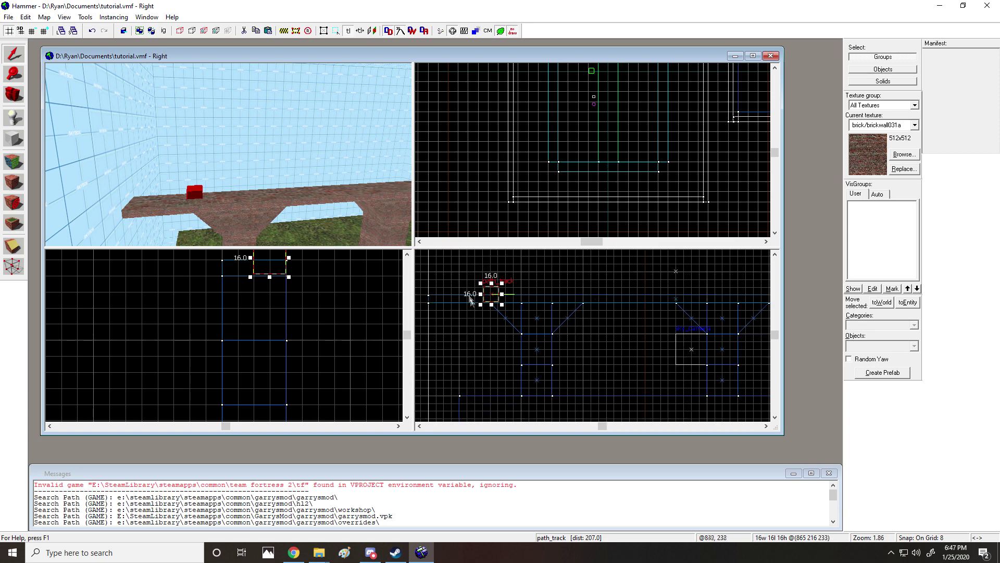
Step: Move the path_track to the near end of the bridge, just above the deck and centred across its width
drag(486, 295, 431, 288)
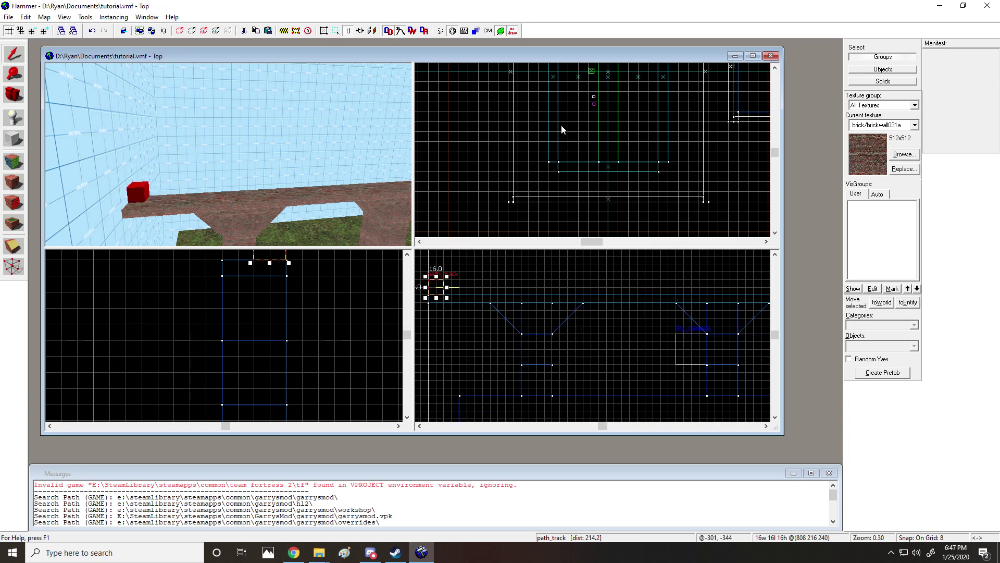
scroll(598, 86, down, 3)
scroll(617, 74, up, 18)
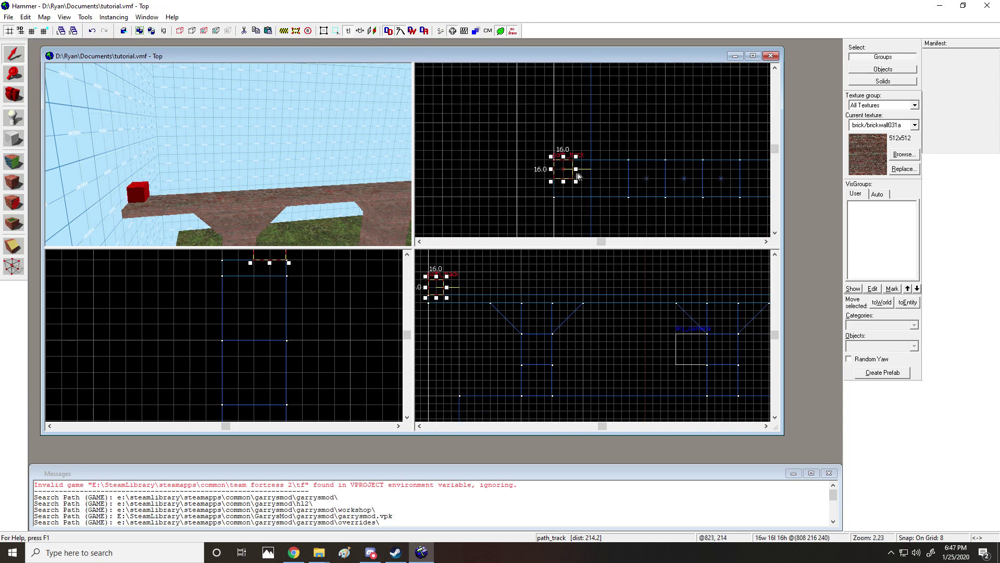
mouse_move(563, 170)
mouse_down()
mouse_move(567, 181)
mouse_move(558, 180)
mouse_up()
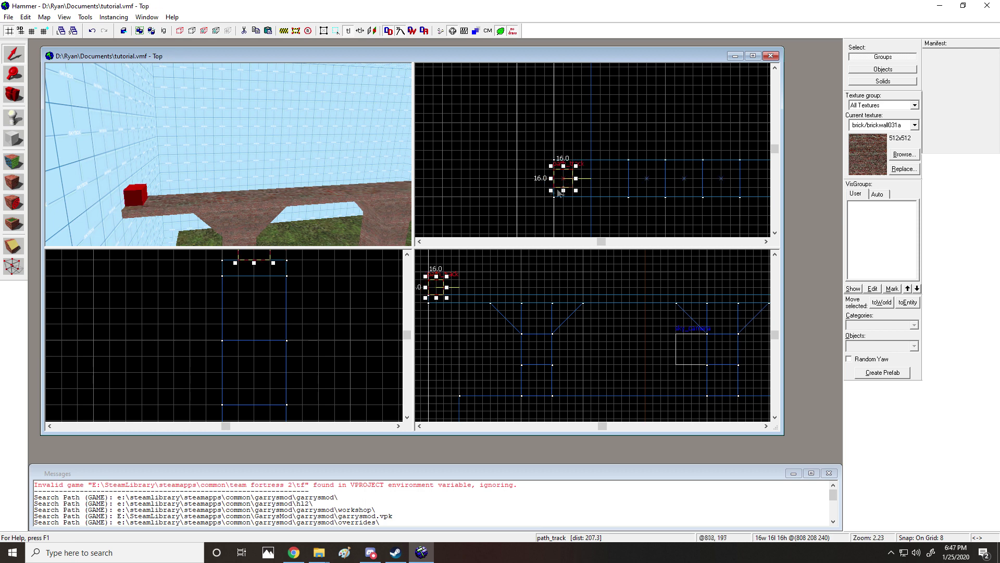
Step: Name the path_track entity 1 and apply the change
double_click(134, 193)
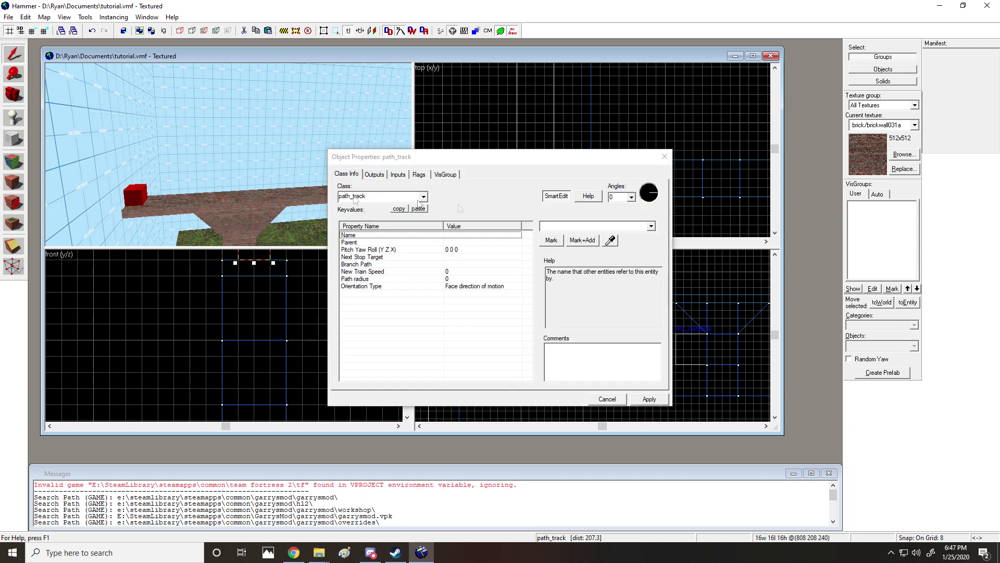
click(448, 234)
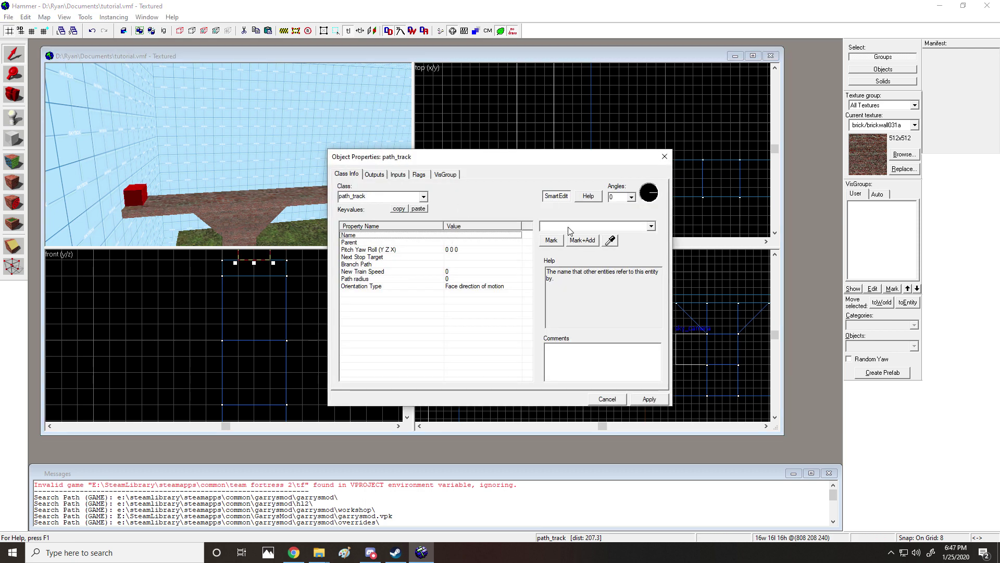
text(1)
click(649, 399)
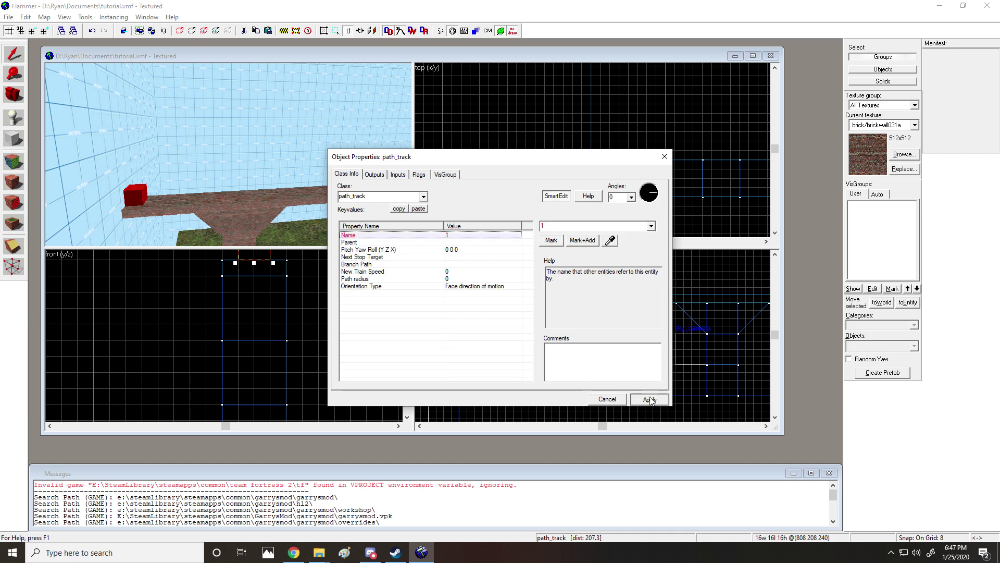
click(665, 157)
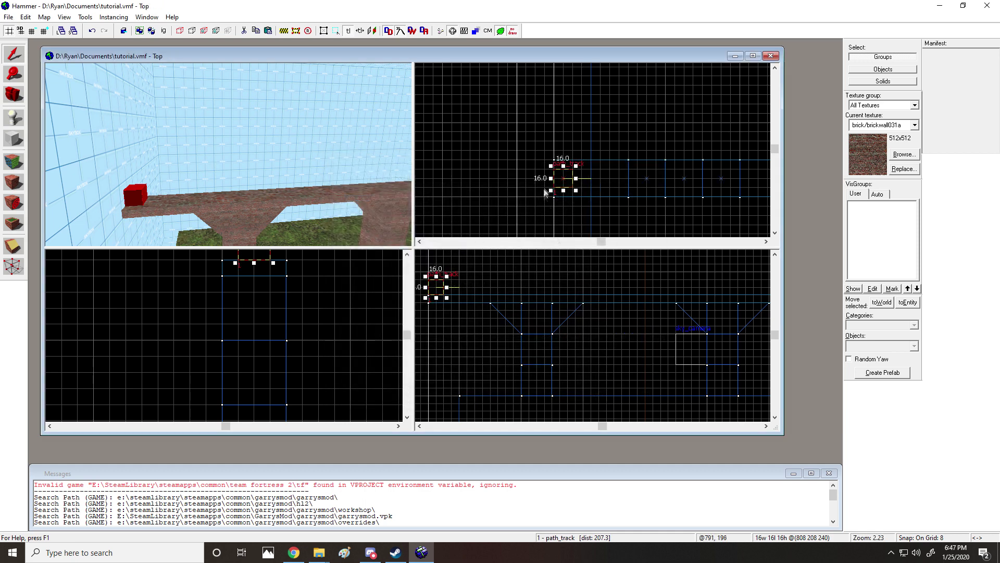
Step: Copy path_track 1 along the bridge's centreline to the opposite end of the deck
mouse_move(559, 180)
mouse_down()
mouse_move(691, 178)
mouse_move(800, 193)
mouse_move(598, 170)
mouse_move(594, 180)
mouse_up()
click(15, 96)
drag(229, 155, 228, 154)
key(shift+s)
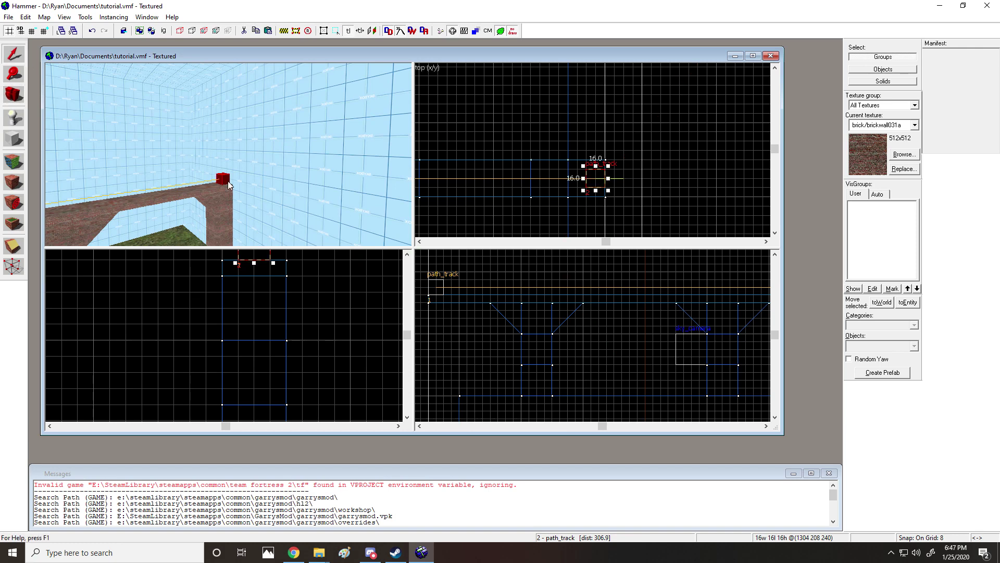
Step: Check the copied path_track's name and the next stop target of path_track 1
double_click(228, 180)
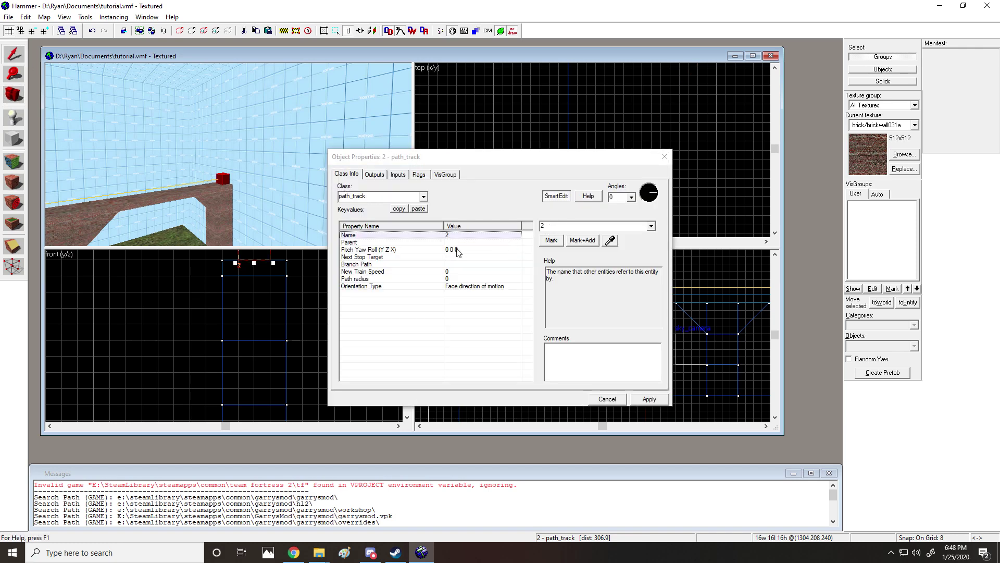
double_click(109, 159)
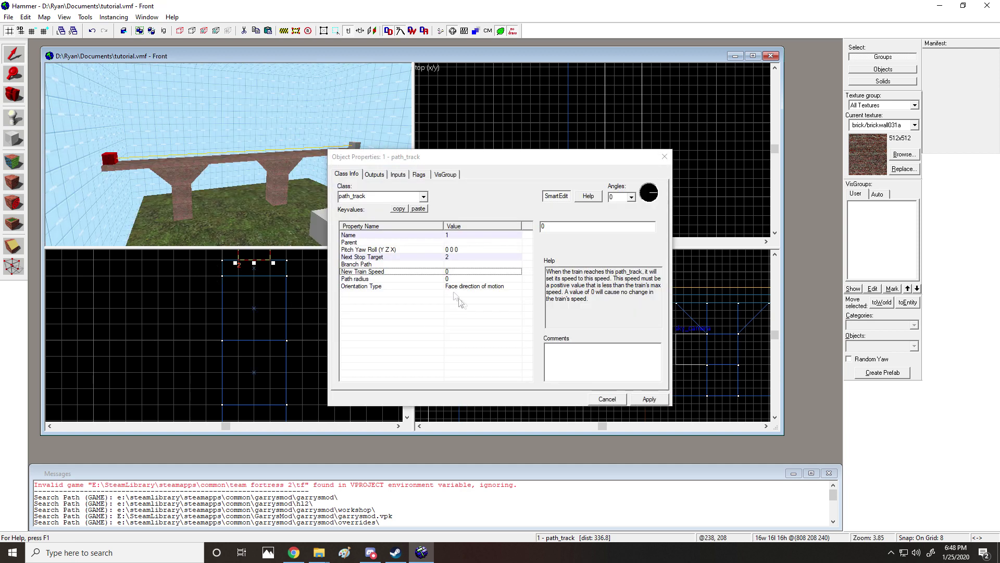
click(437, 264)
click(436, 257)
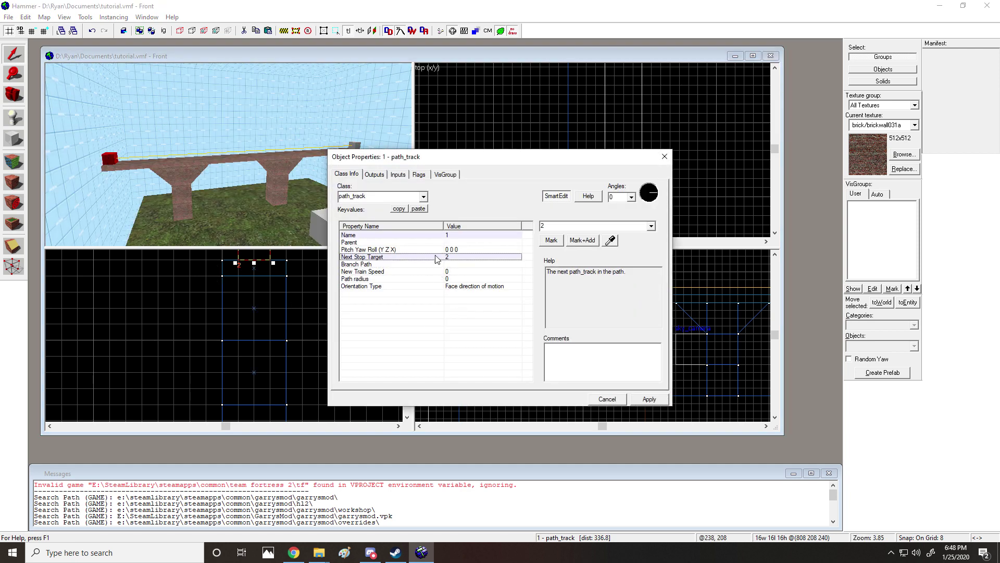
click(665, 157)
Step: Draw a 16 x 16 x 16 block outline above the bridge deck, directly beside path_track 2
click(14, 93)
drag(228, 154, 227, 154)
click(13, 139)
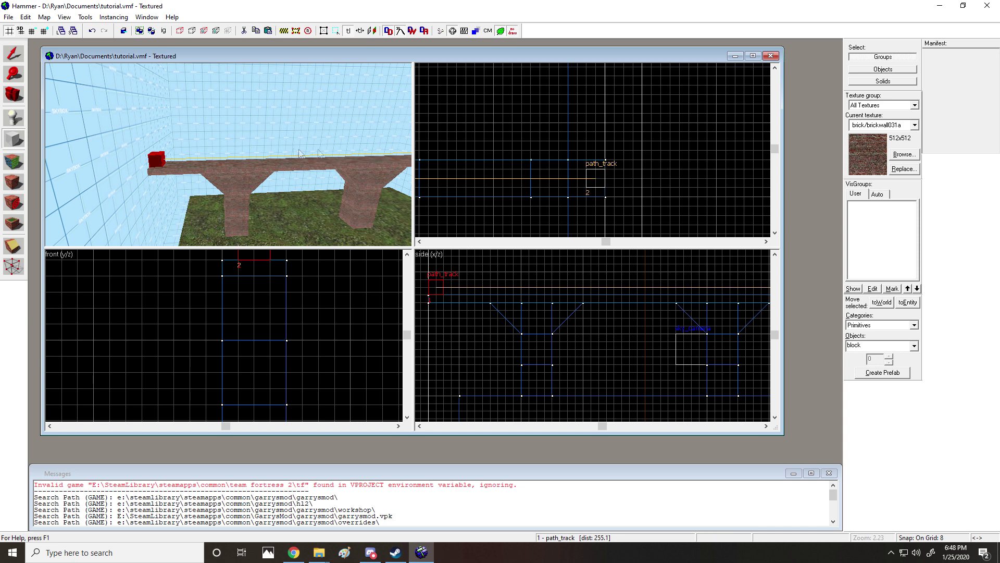
key(s)
key(d)
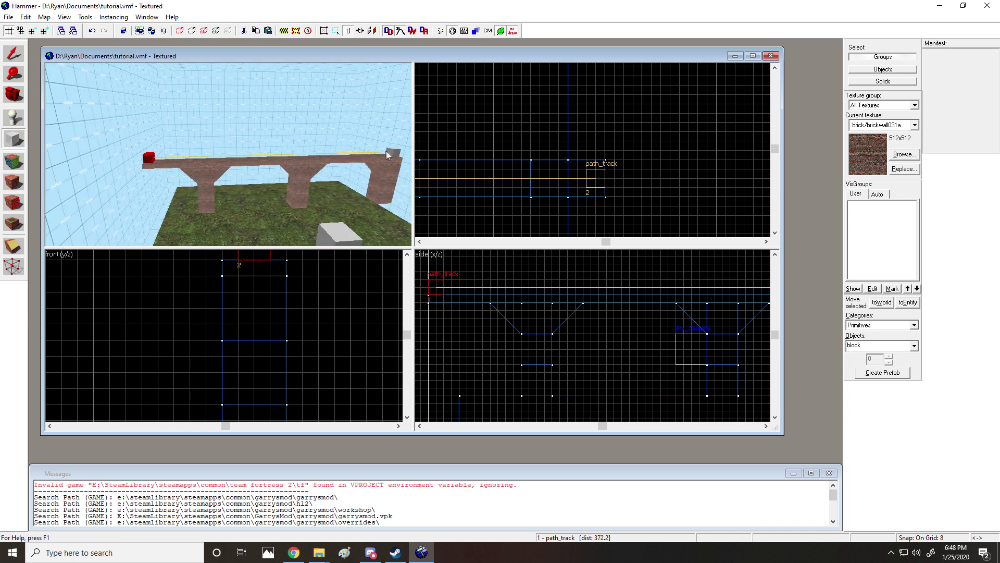
key(w)
key(a)
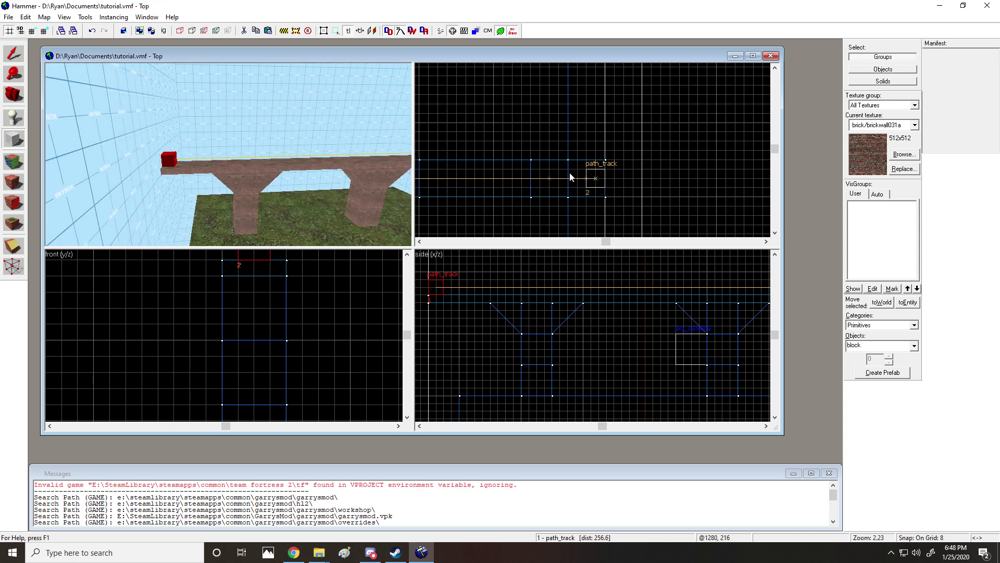
drag(568, 170, 587, 187)
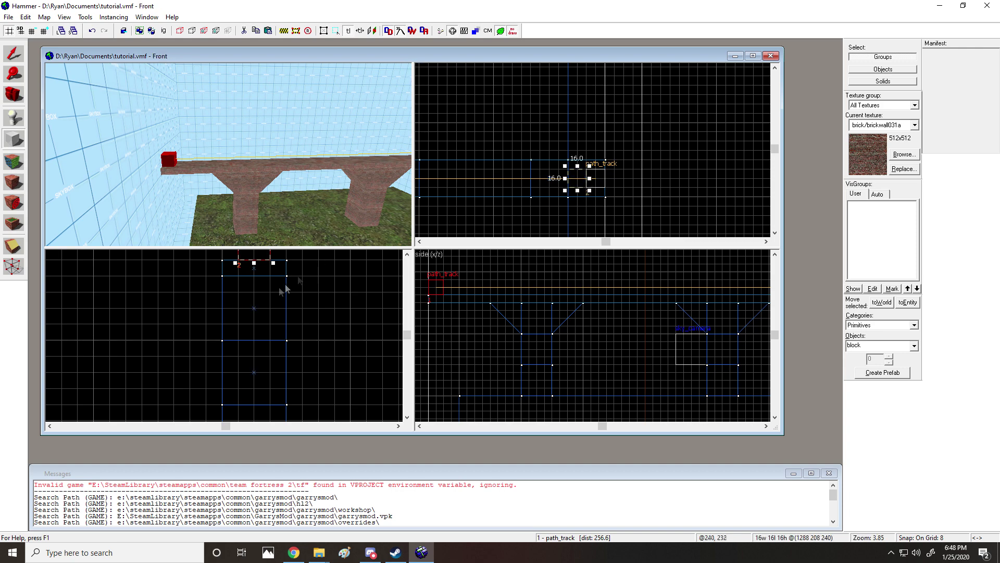
Step: Move the block outline along the bridge to sit directly beside path_track 1
scroll(491, 312, down, 2)
scroll(492, 315, down, 3)
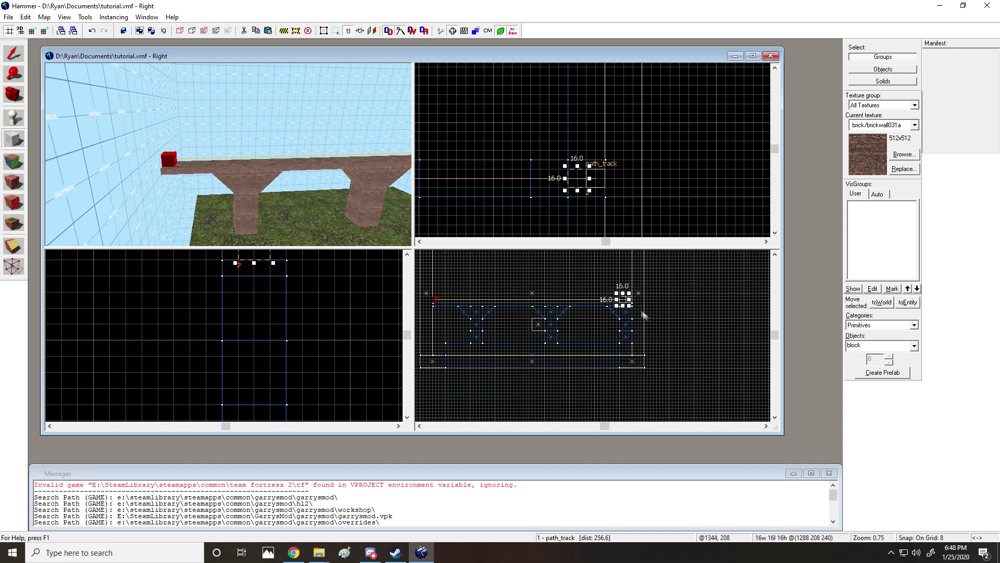
drag(623, 301, 443, 301)
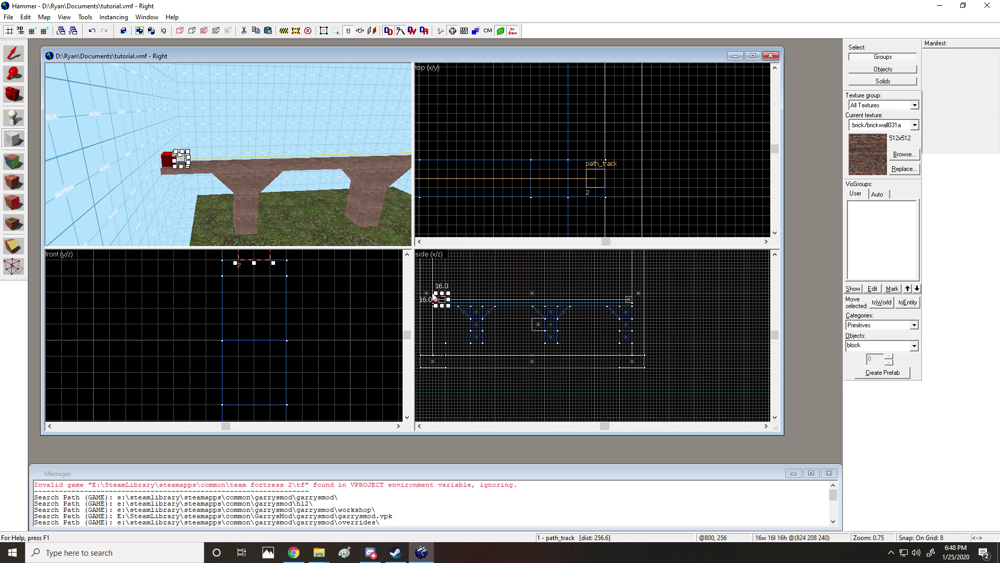
Step: Filter the textures by "dev" and choose dev/dev_measurehall01 as the current texture
click(907, 155)
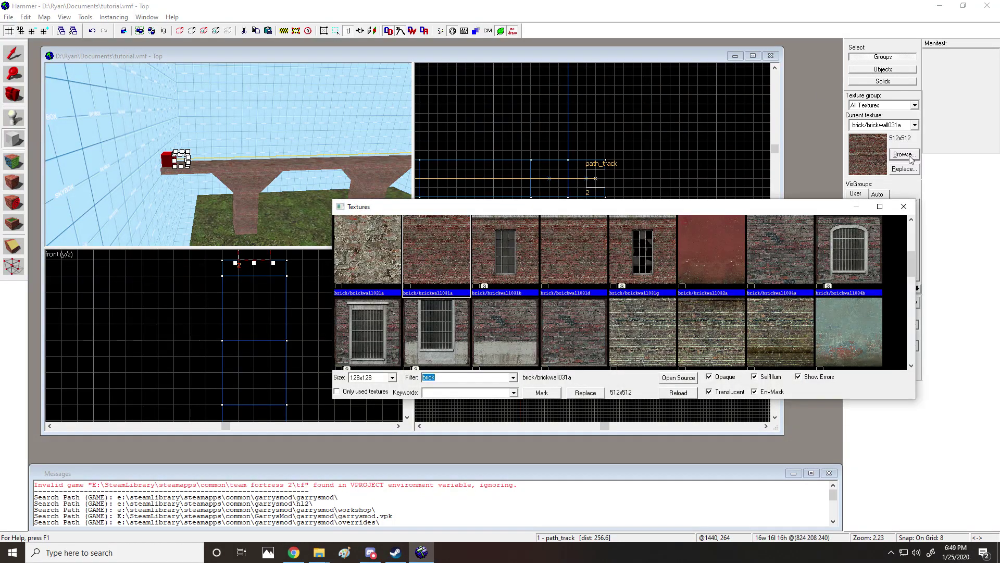
text(dev)
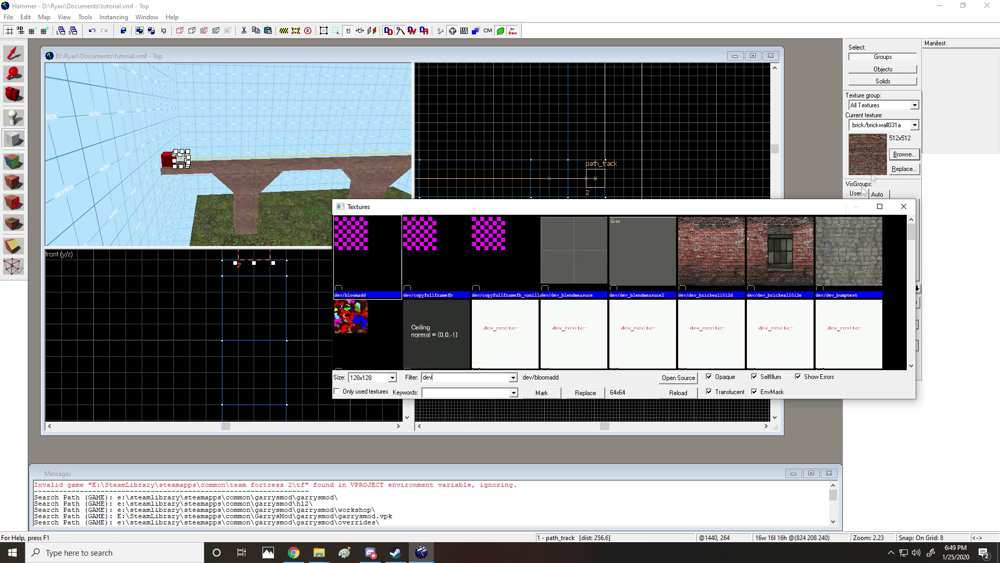
scroll(738, 319, down, 5)
scroll(739, 319, down, 2)
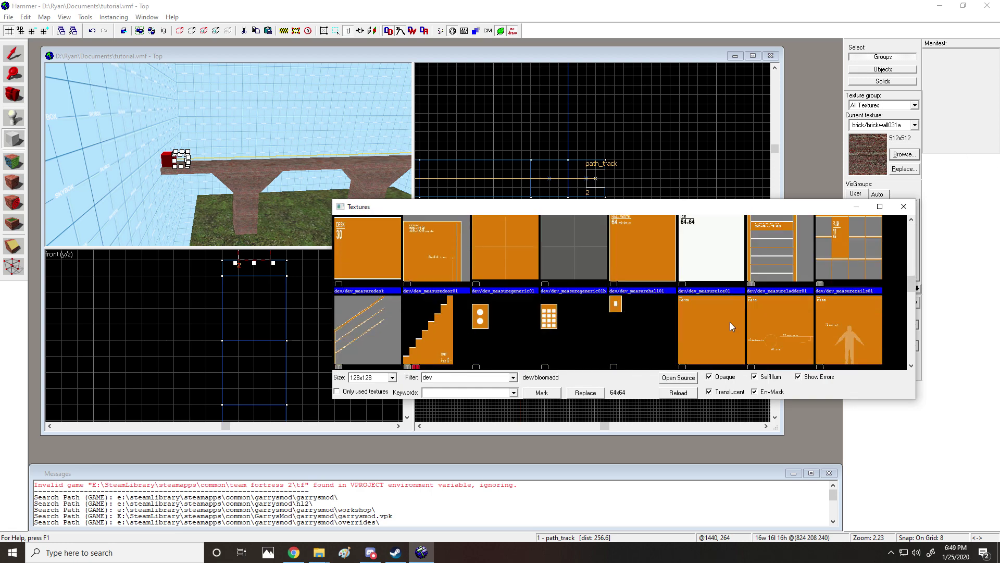
double_click(653, 270)
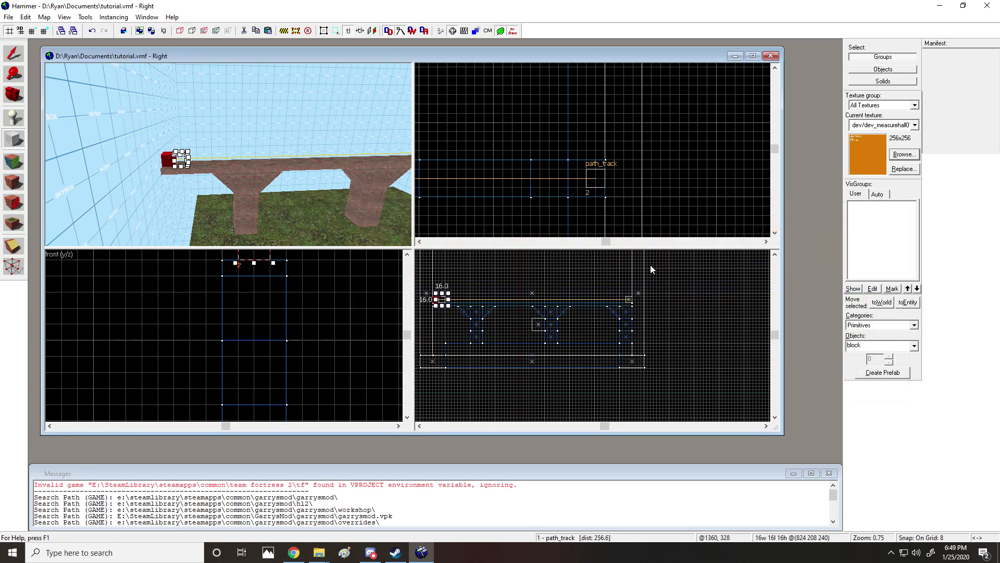
Step: Create the solid block from the outline beside path_track 1 with the dev/dev_measurehall01 texture
click(13, 94)
drag(228, 155, 228, 154)
key(shift+s)
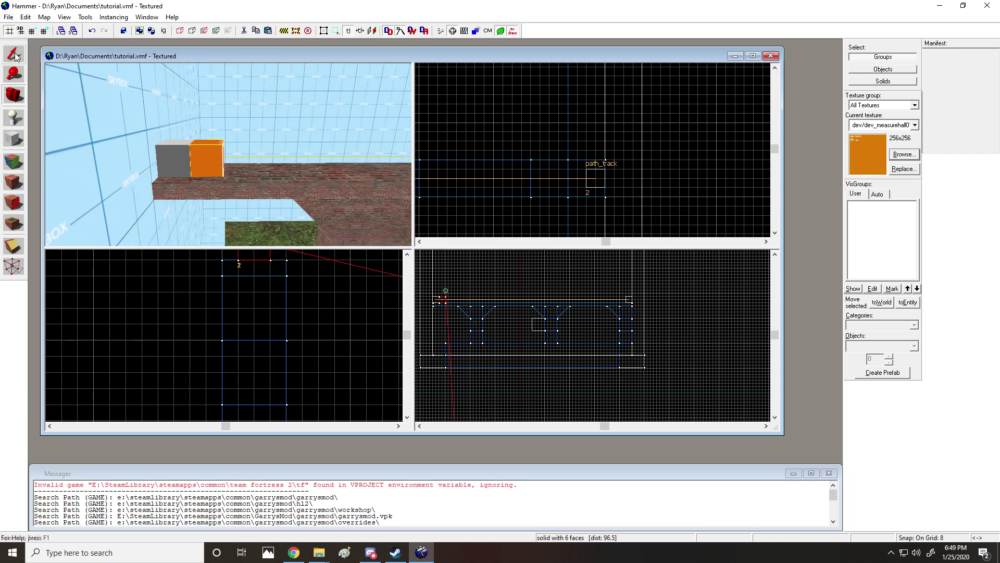
Step: Tie the orange block to an entity and set its class to func_tanktrain
click(207, 164)
key(ctrl+t)
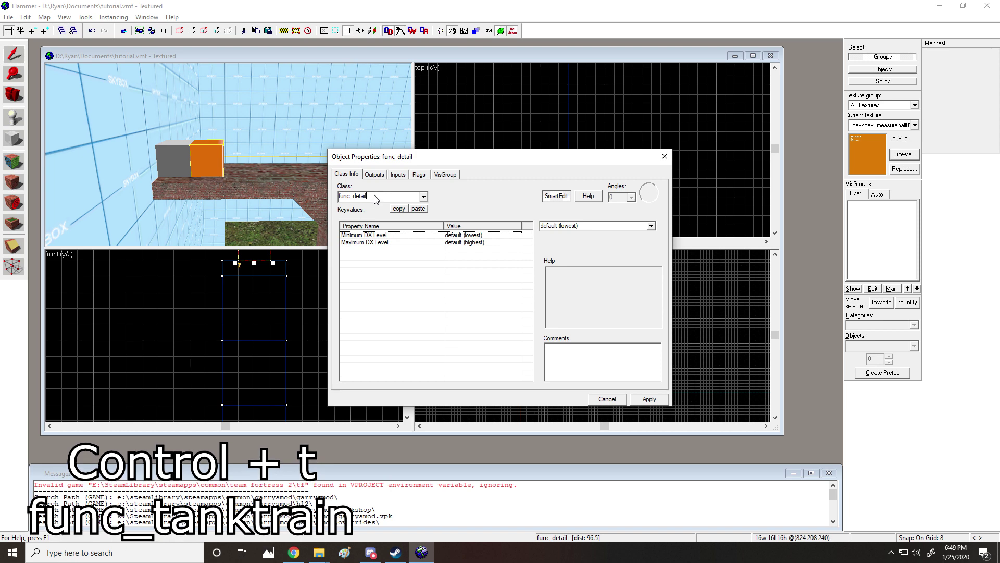
drag(378, 197, 354, 197)
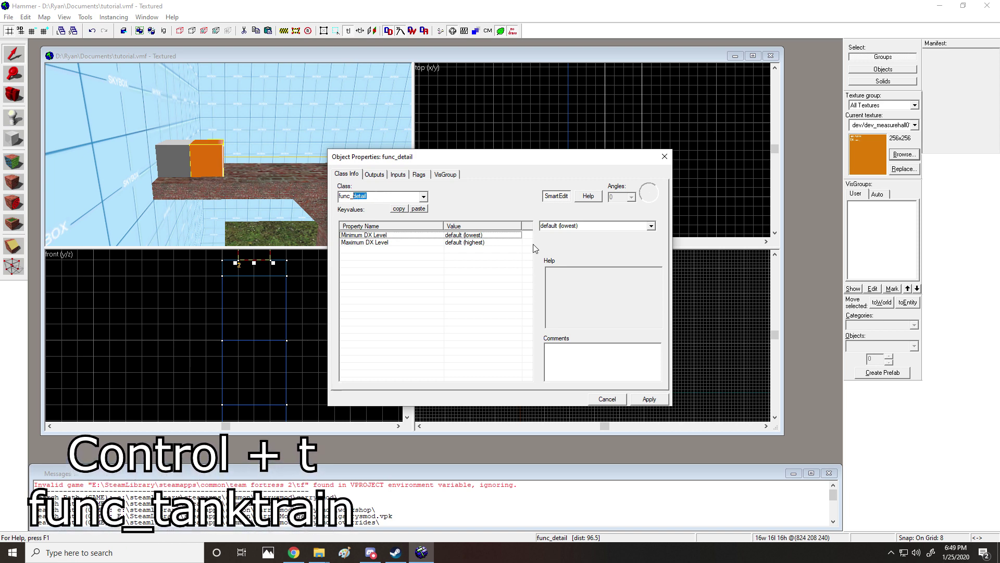
text(tanktrain)
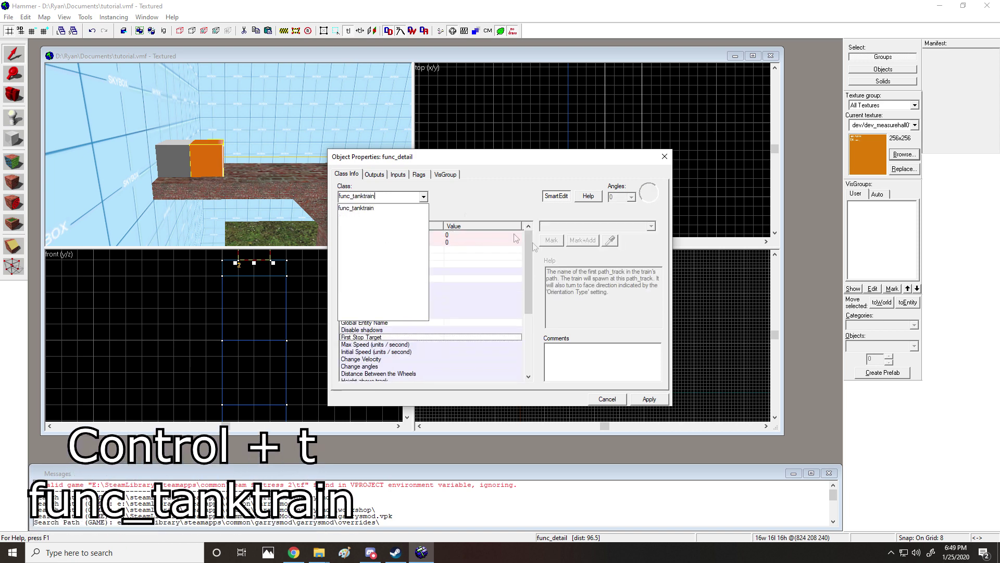
click(357, 207)
click(650, 399)
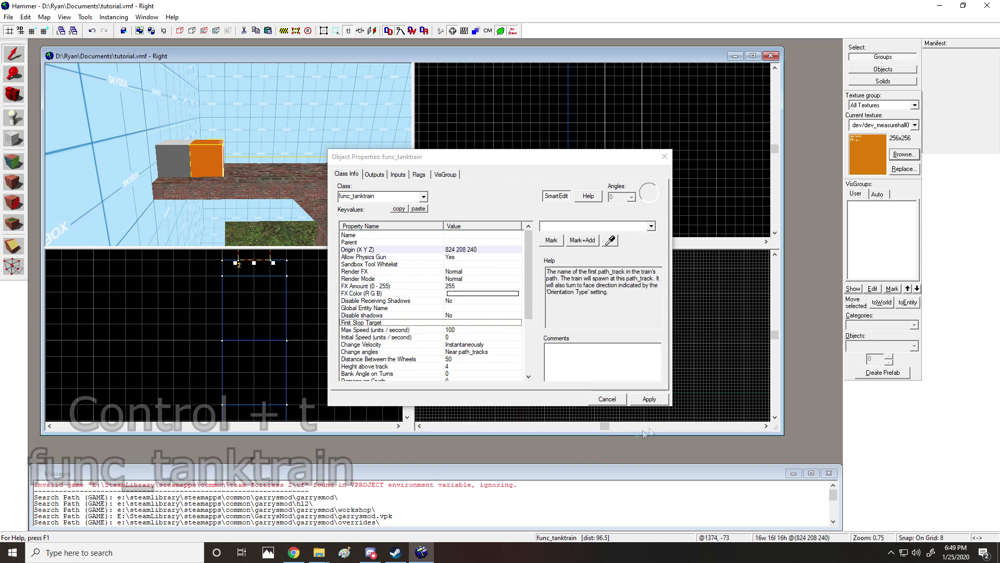
Step: Name the func_tanktrain entity "train" and apply the name
click(377, 238)
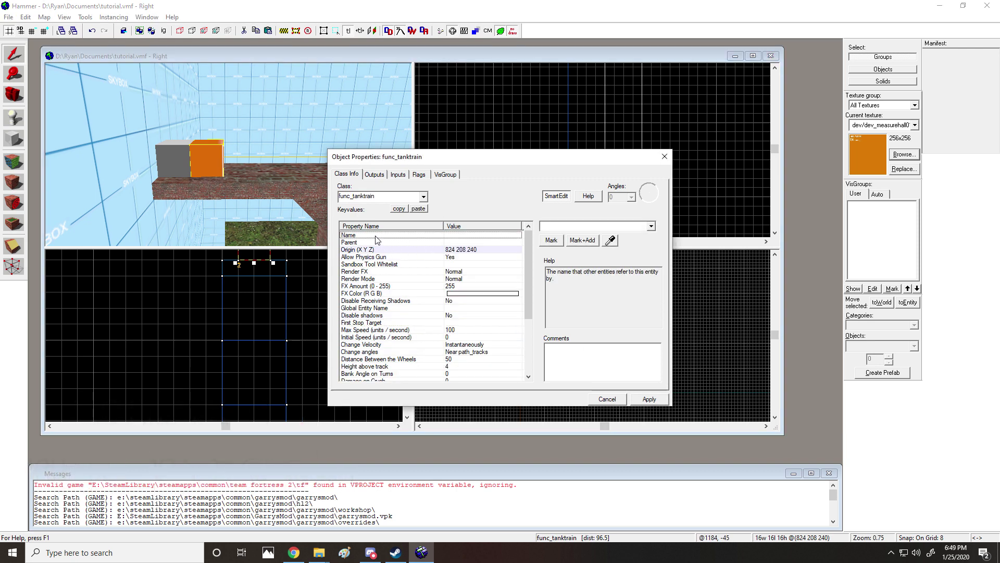
click(546, 226)
text(train)
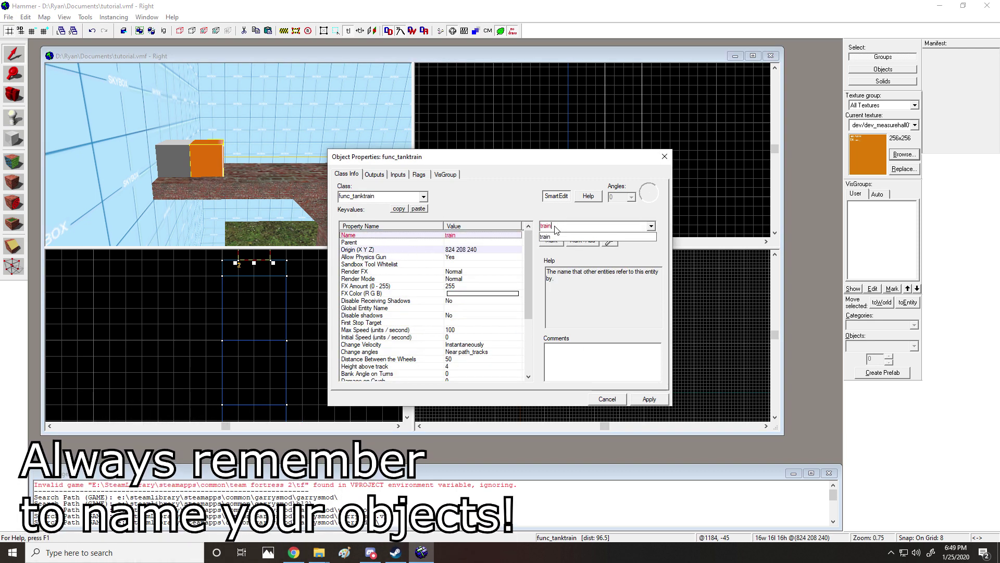
key(Return)
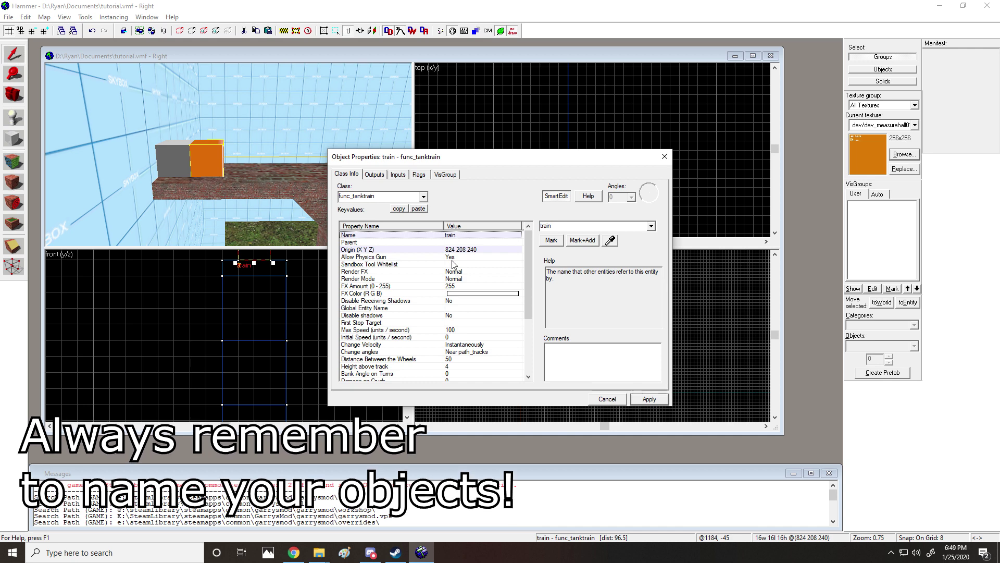
Step: Set the train's First Stop Target to path_track 1 and apply it
click(426, 323)
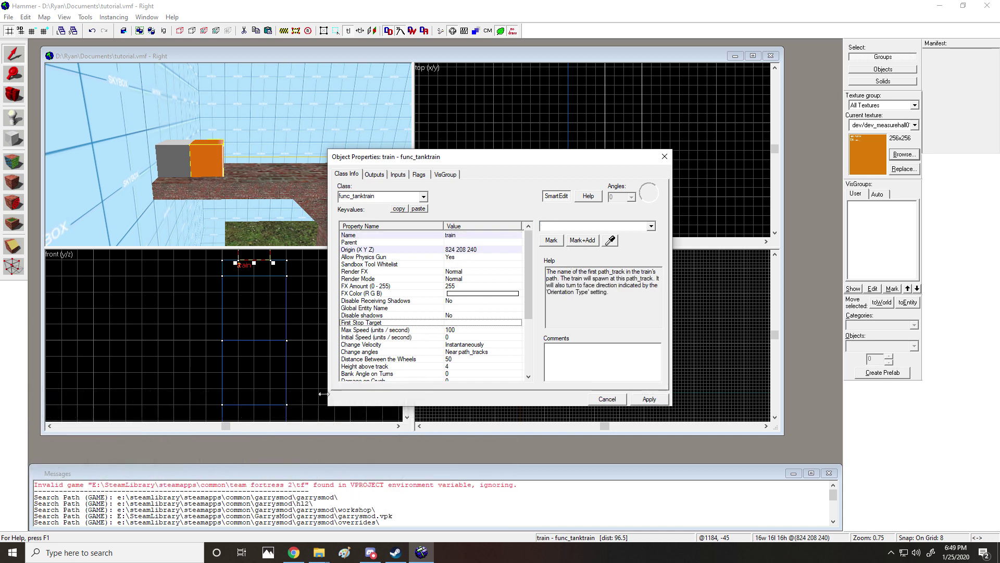
click(651, 226)
click(562, 235)
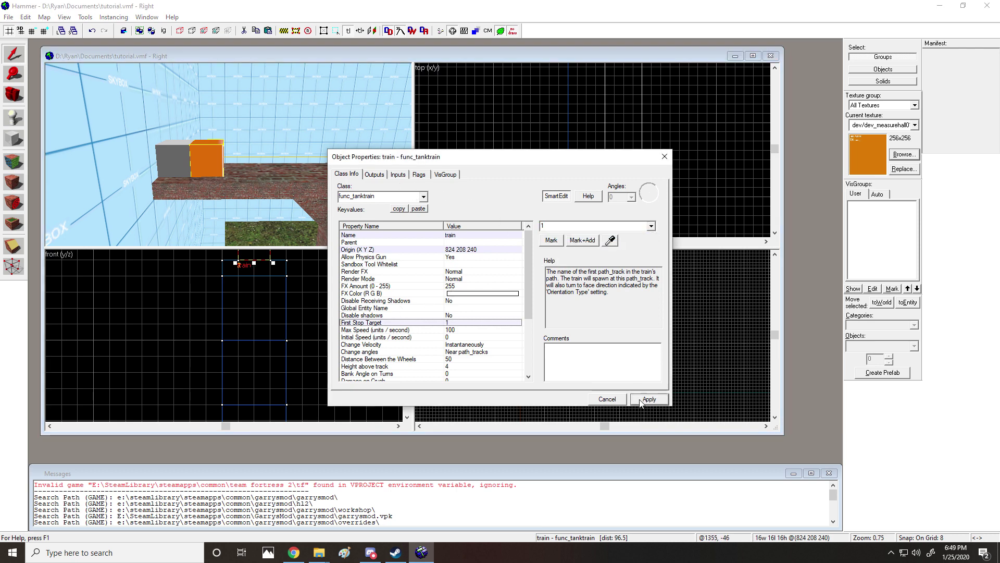
click(641, 399)
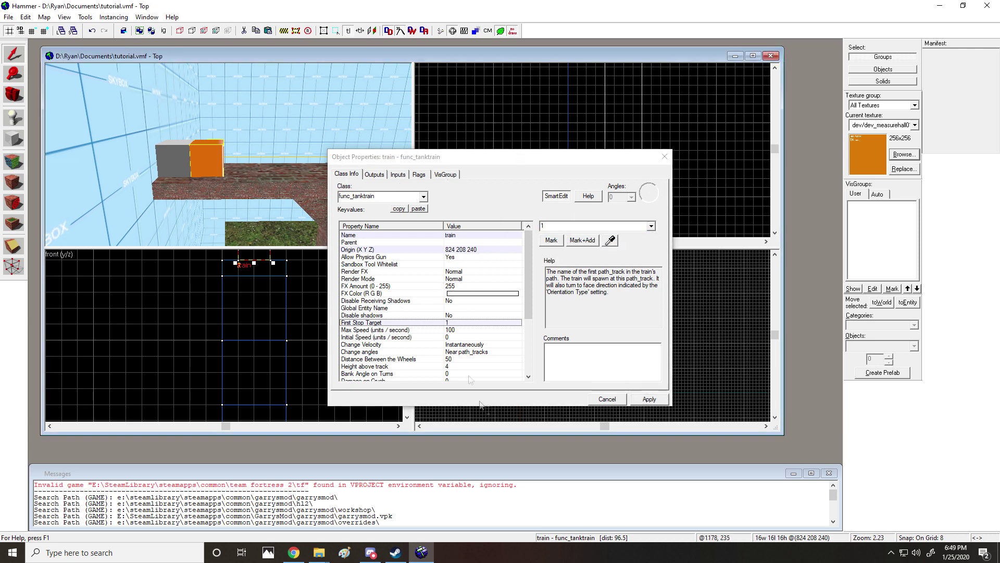
Step: Set the train's Initial Speed to 3 units per second and apply it
click(451, 337)
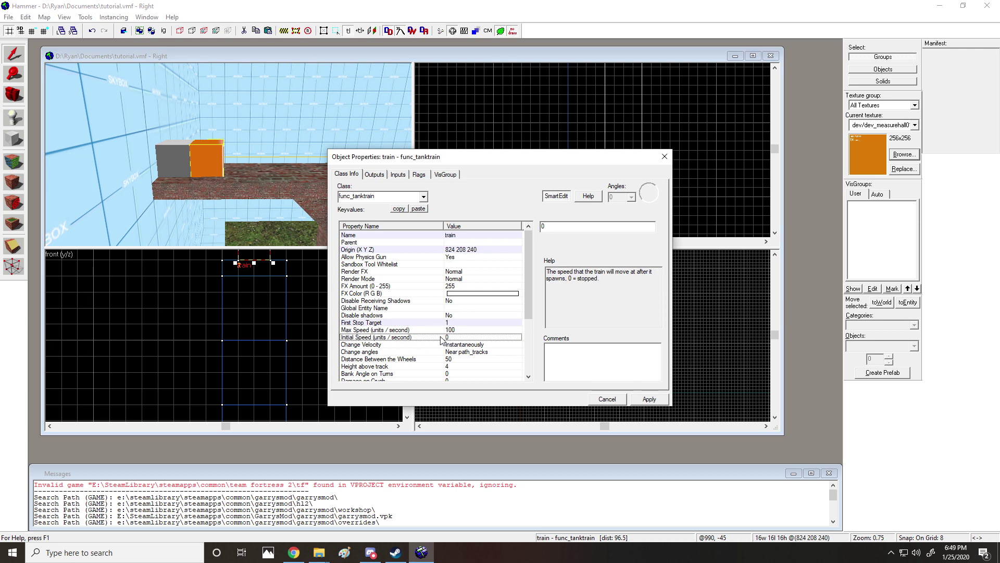
click(543, 227)
text(3)
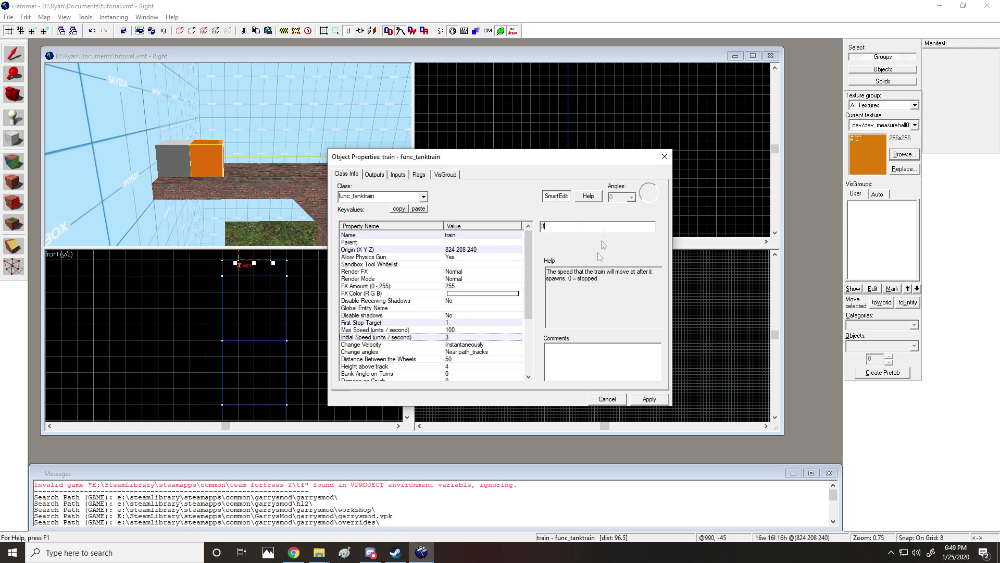
click(652, 401)
Step: Set the train's Height above track to 0 and apply it
scroll(479, 320, down, 2)
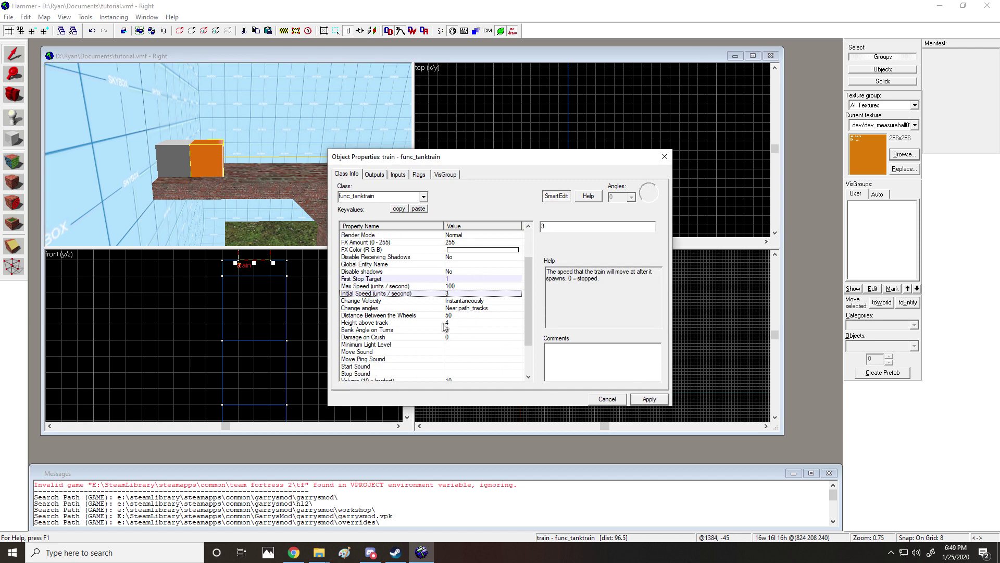
click(426, 330)
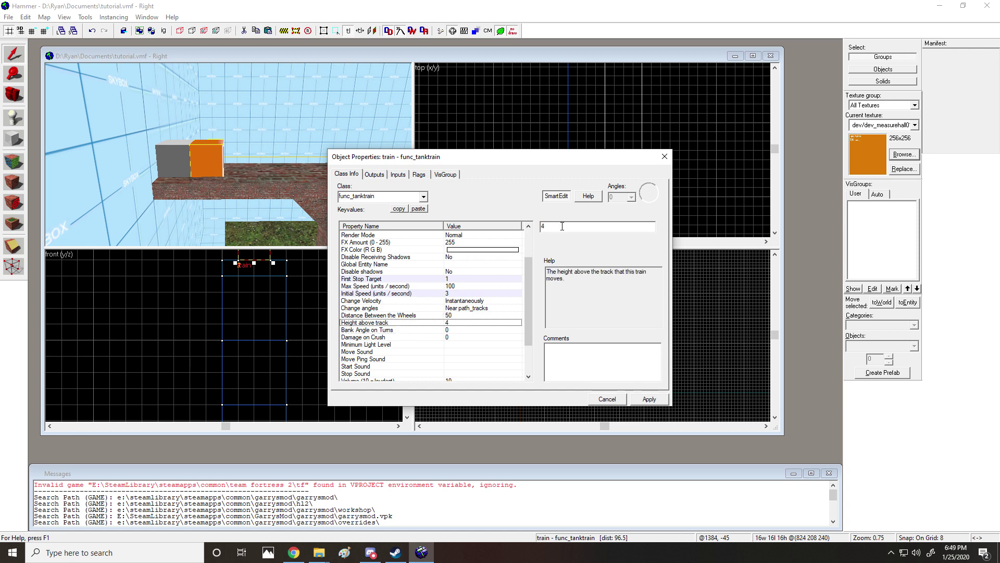
text(0)
click(642, 400)
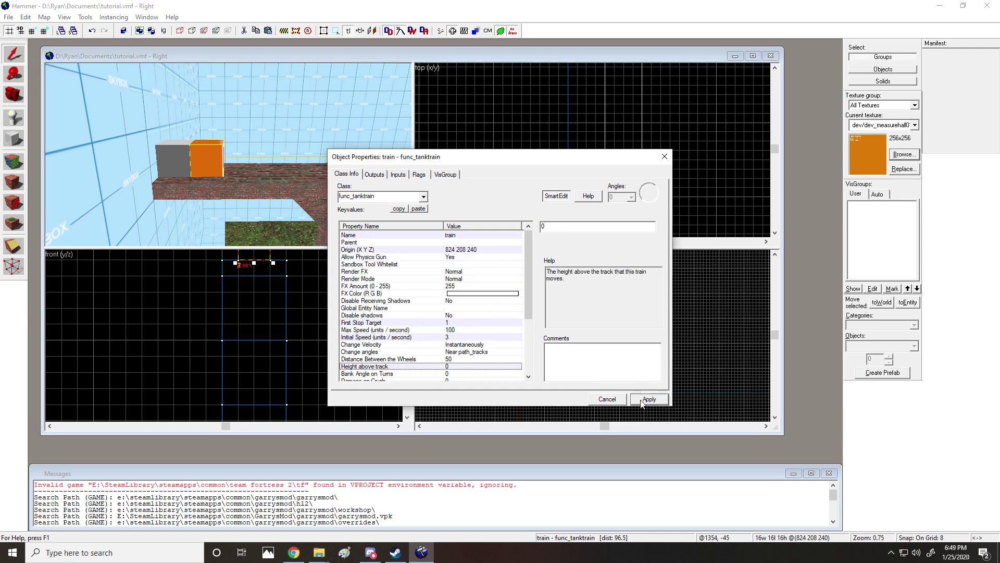
Step: Look through the train's remaining properties, including its sound, pitch and health settings
scroll(475, 349, down, 1)
scroll(476, 351, down, 1)
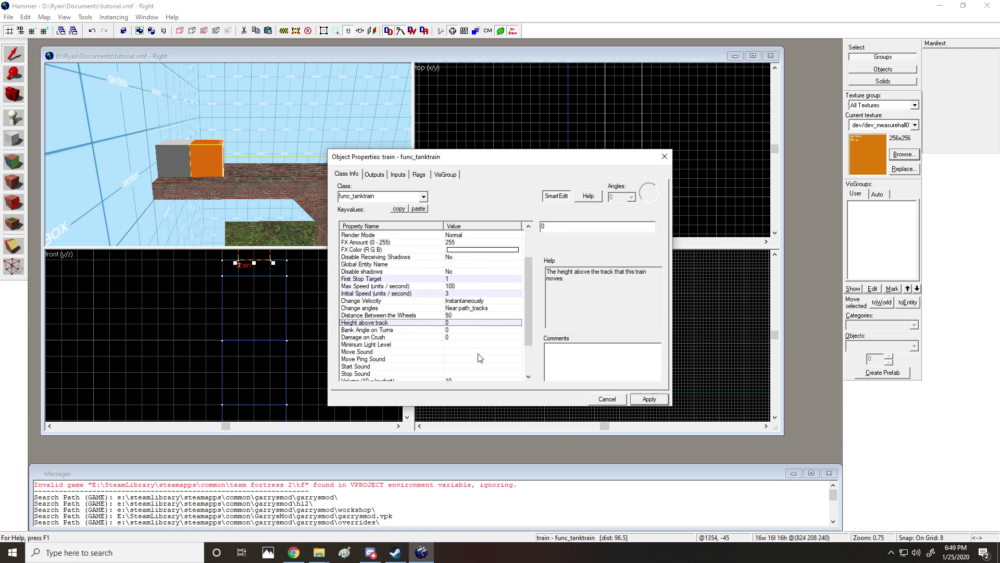
scroll(476, 354, down, 1)
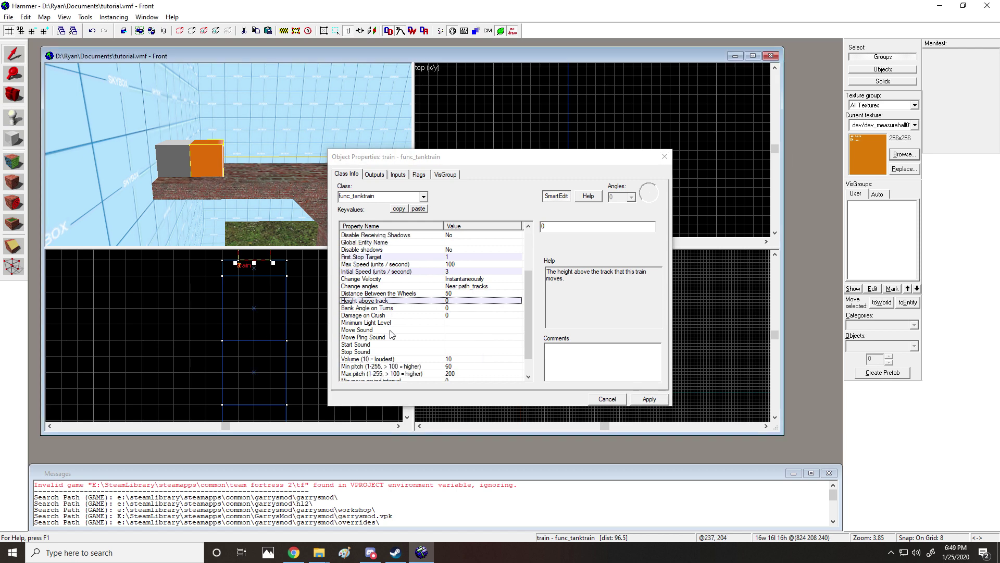
scroll(392, 334, down, 1)
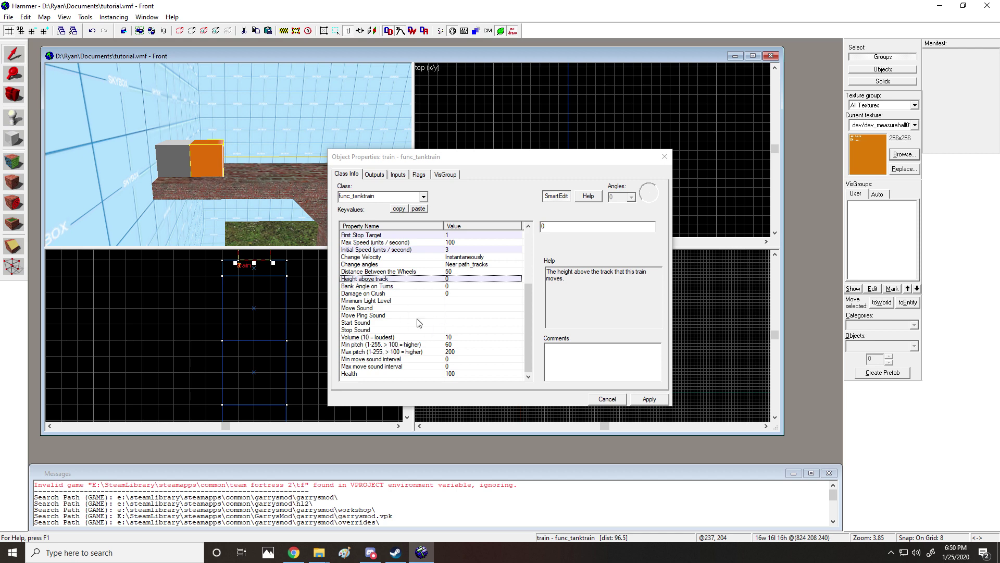
scroll(417, 323, up, 3)
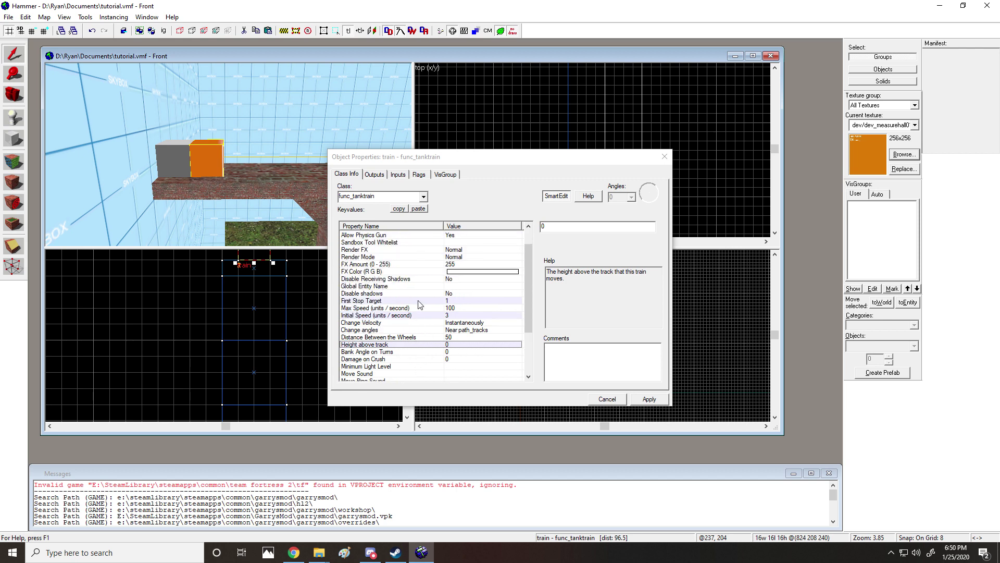
scroll(440, 313, up, 1)
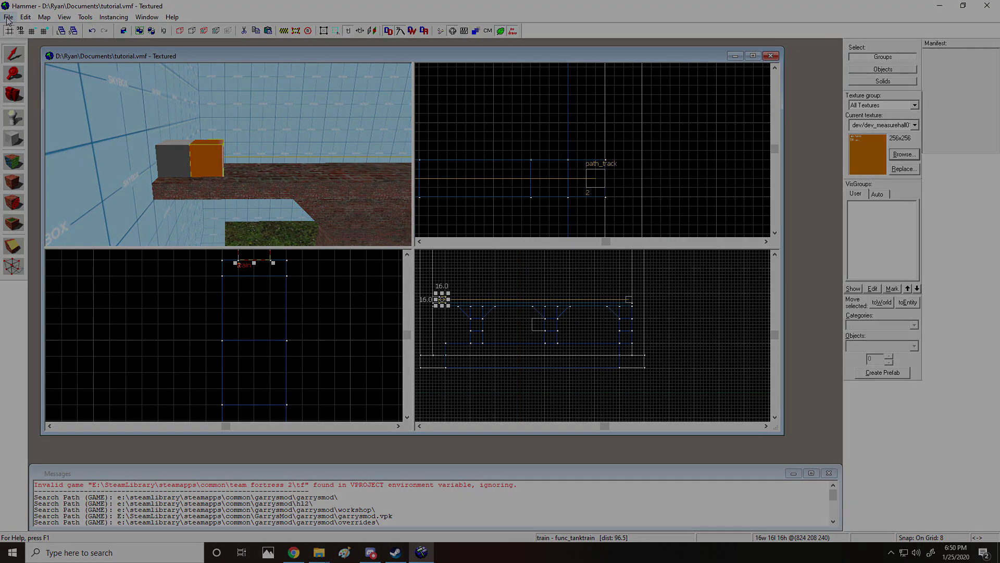
Step: Test the map in Garry's Mod, watch the block on the bridge up close and from a distance, and return to Hammer
click(9, 17)
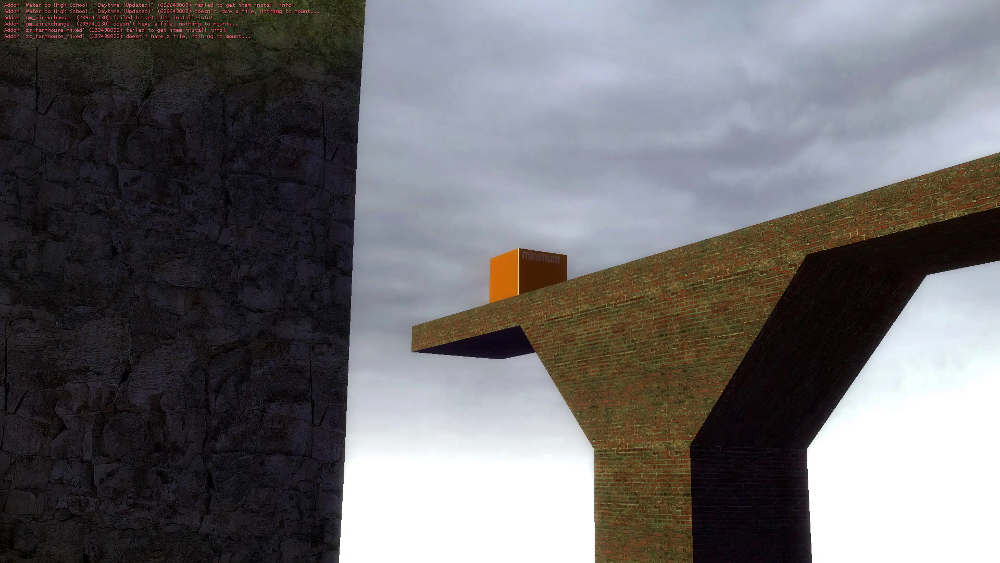
key(s)
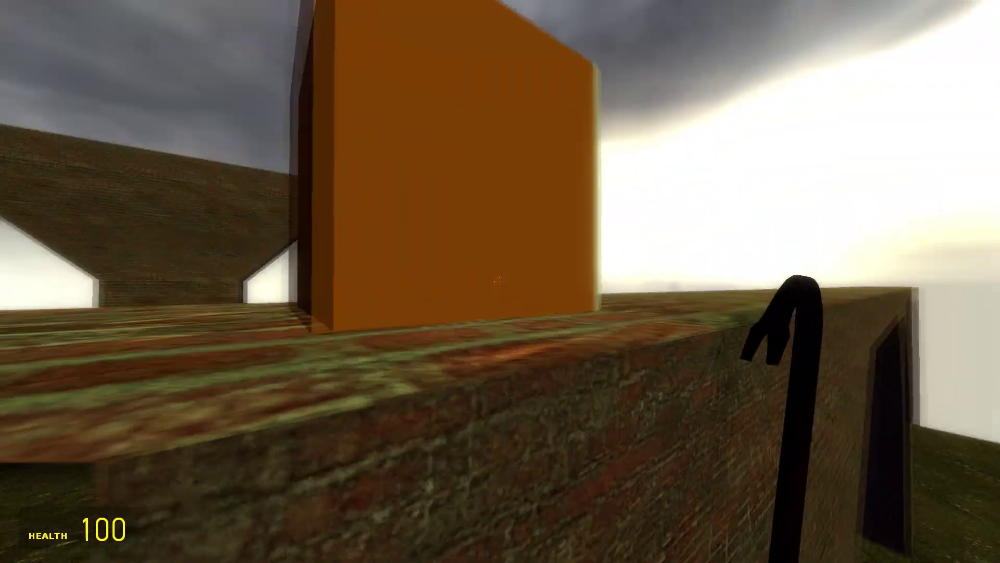
key(s)
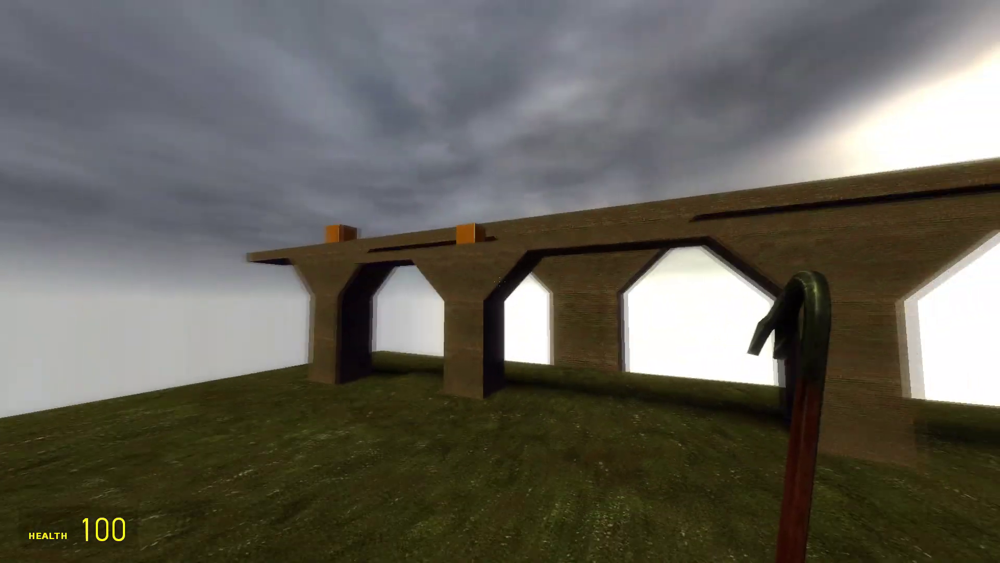
key(grave)
key(grave)
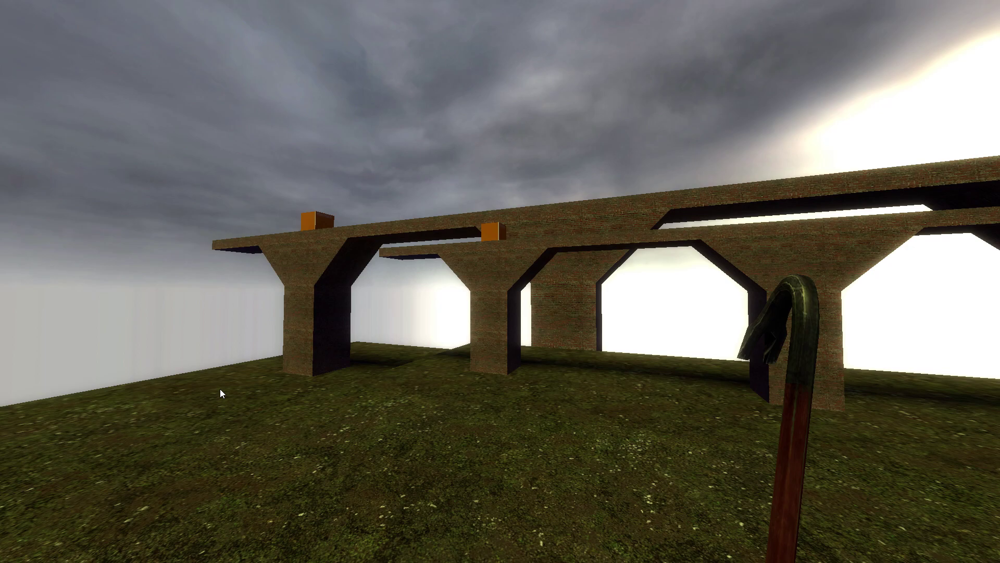
key(alt+Tab)
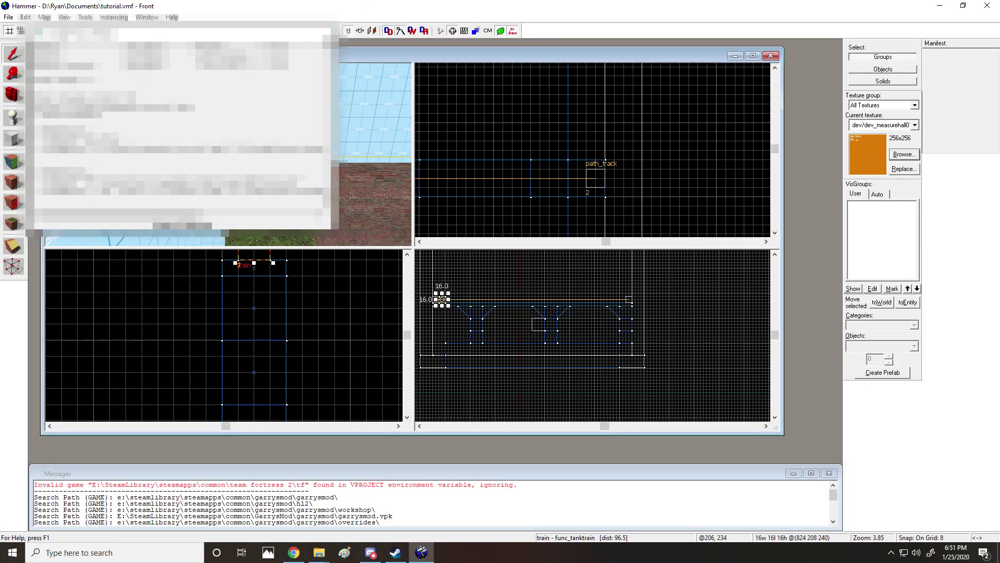
Step: Place an info_player_start entity on the bridge deck directly beside the orange train block
key(z)
key(d)
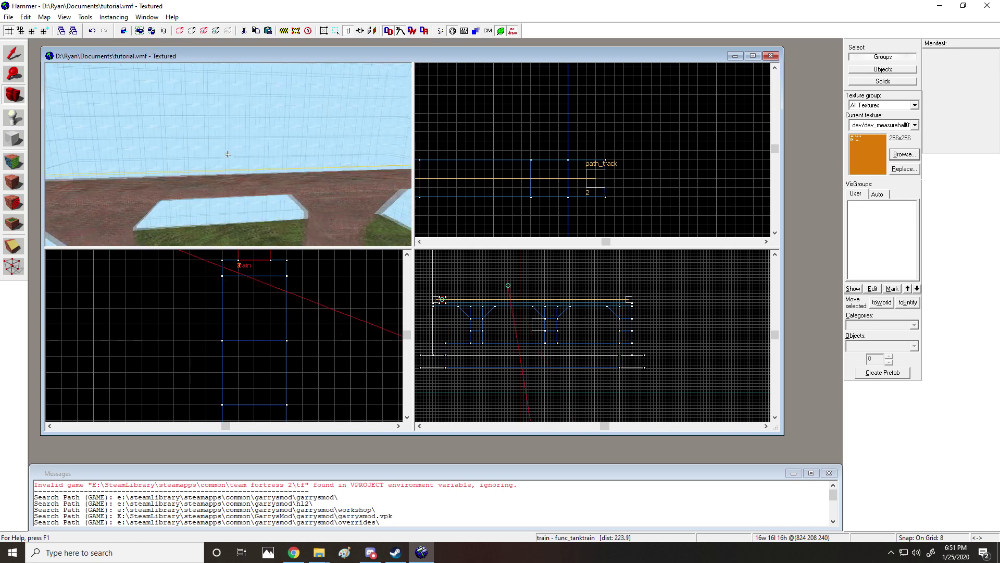
key(s)
key(a)
key(w)
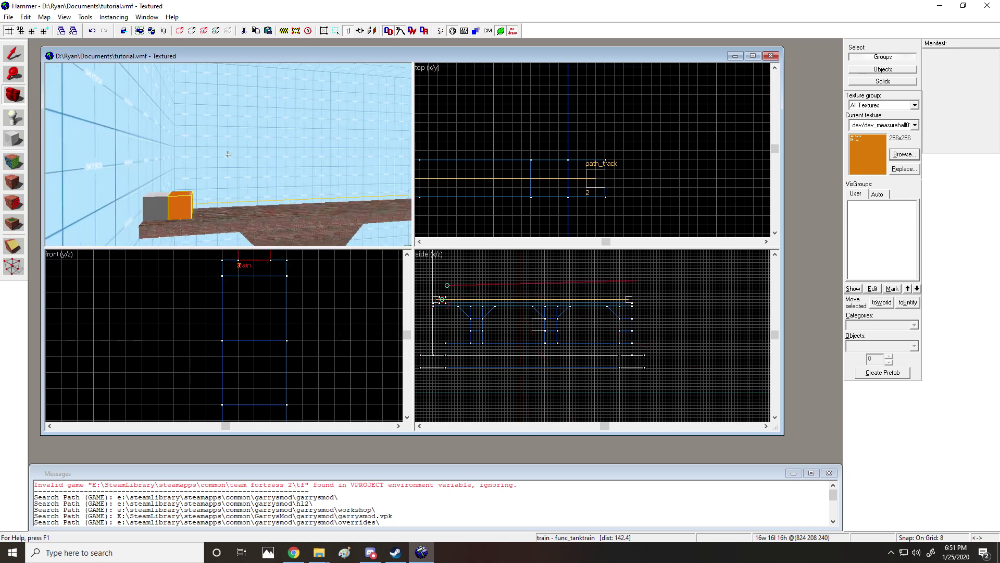
key(d)
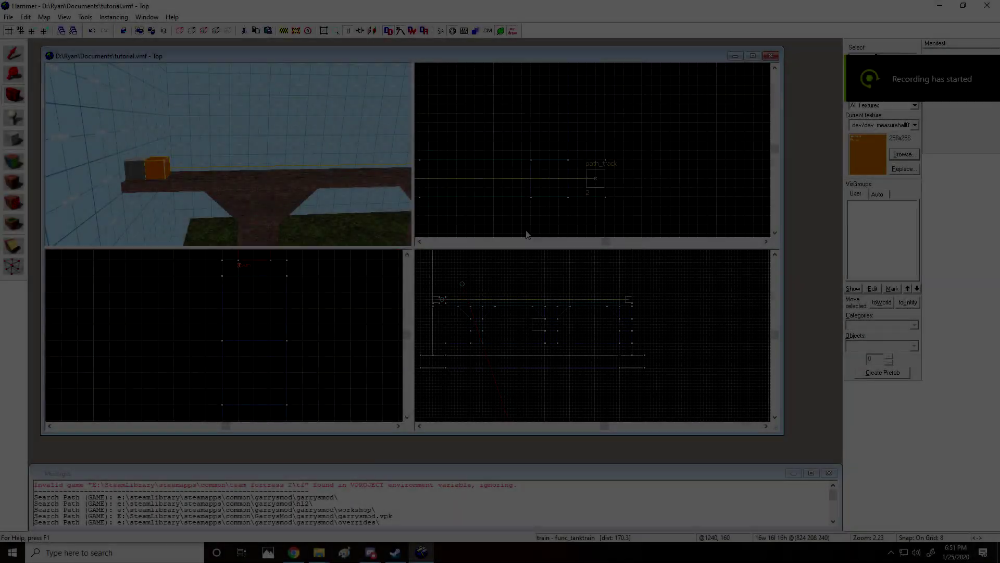
key(d)
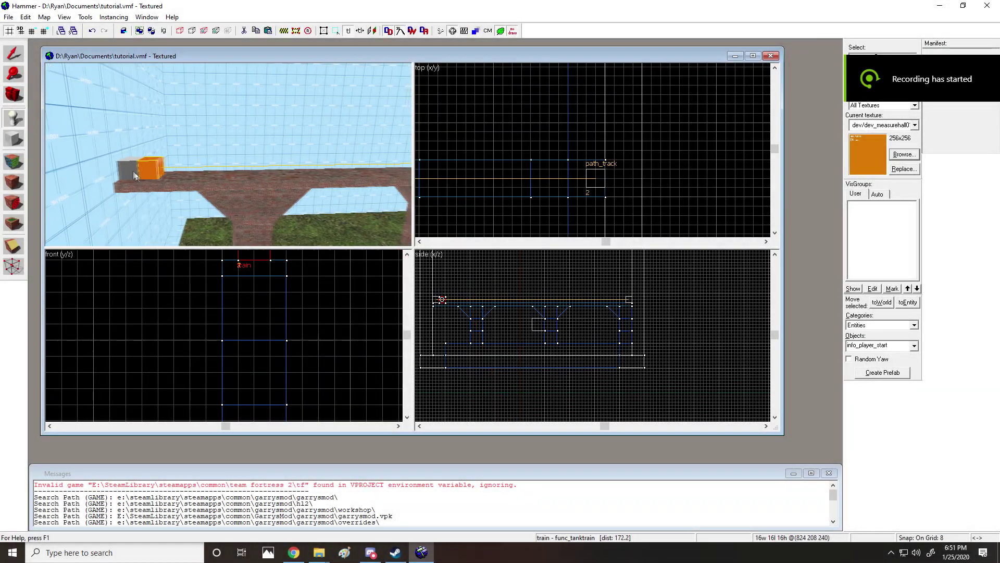
key(s)
click(180, 171)
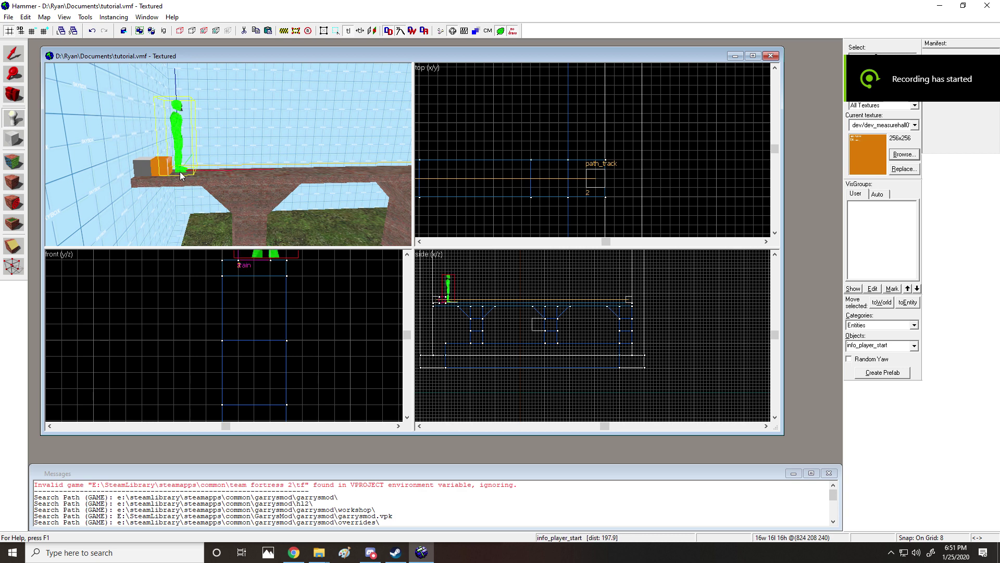
Step: Change the class of the new info_player_start beside the train to prop_dynamic and apply it
key(shift+s)
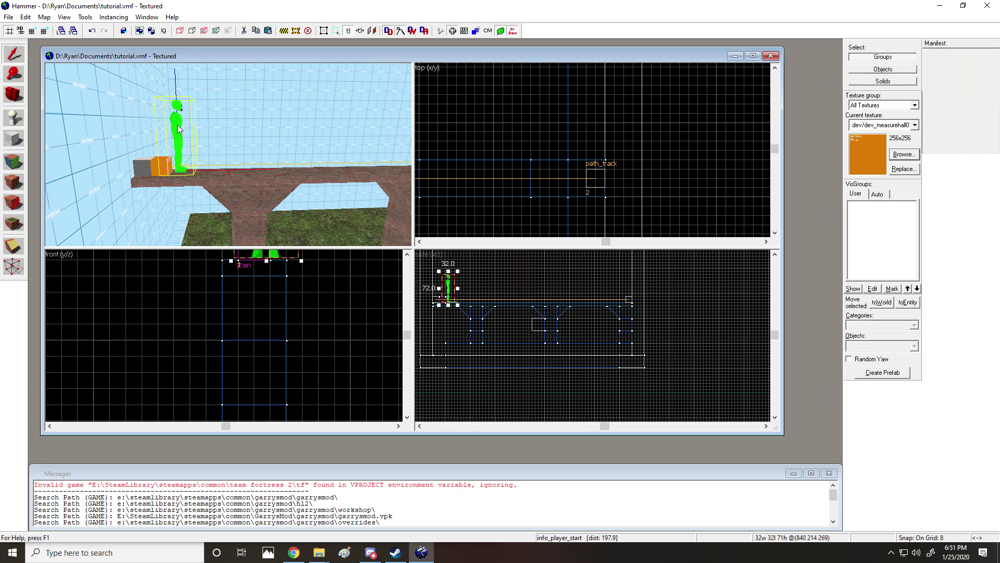
double_click(179, 129)
click(393, 196)
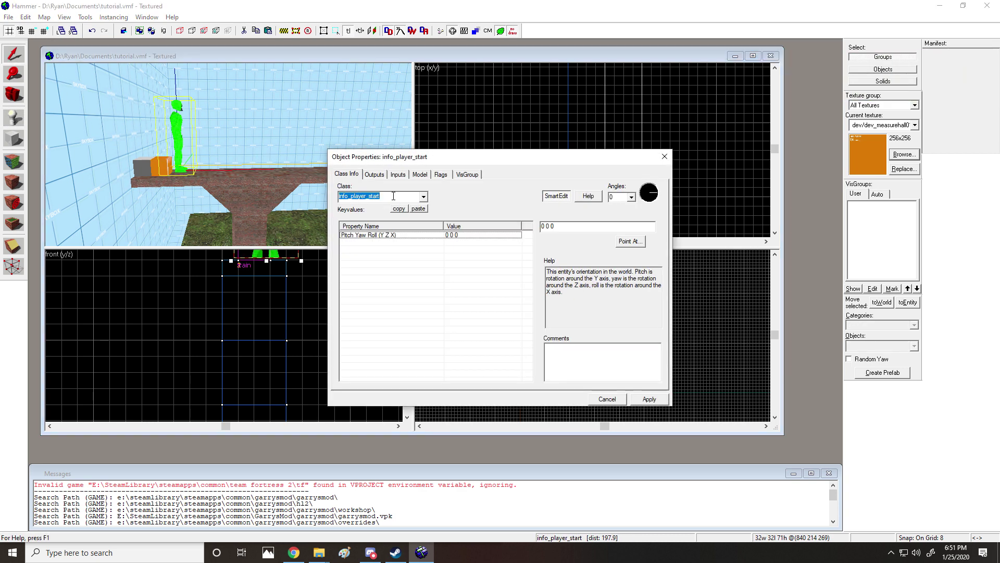
text(prop_dynamic)
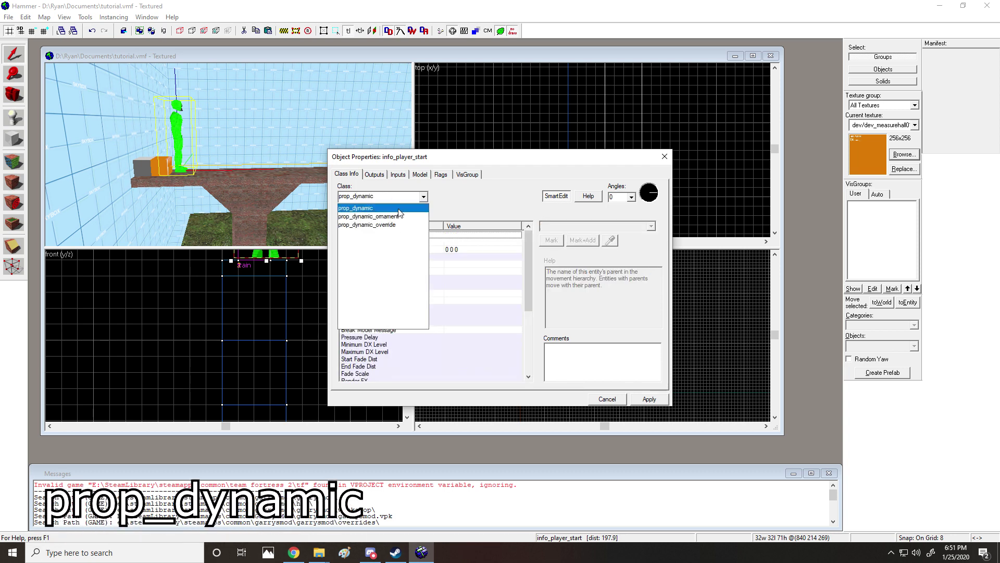
click(391, 208)
click(651, 399)
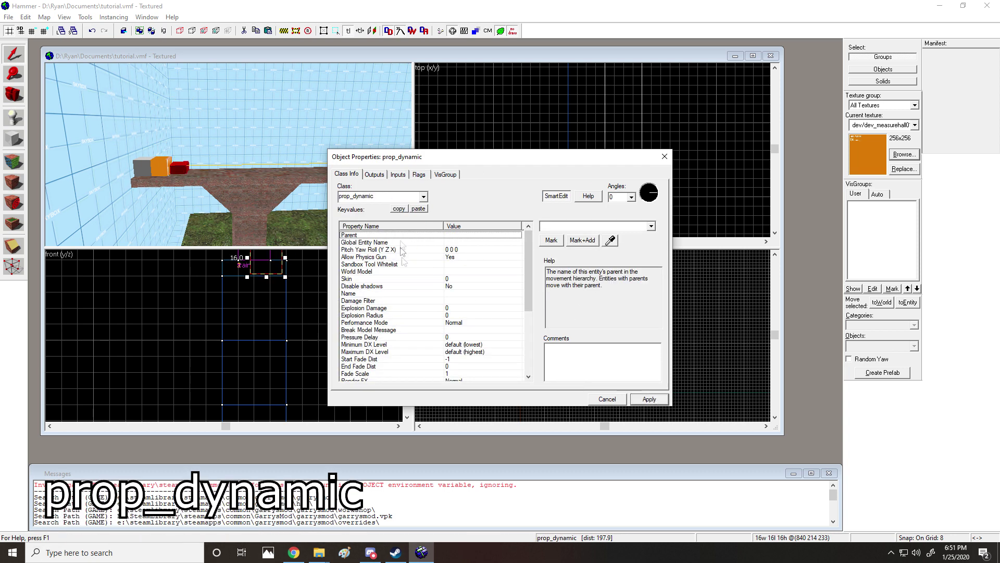
Step: Set the prop_dynamic's World Model to models/props_trainstation/train001.mdl, apply it and close the properties
click(368, 271)
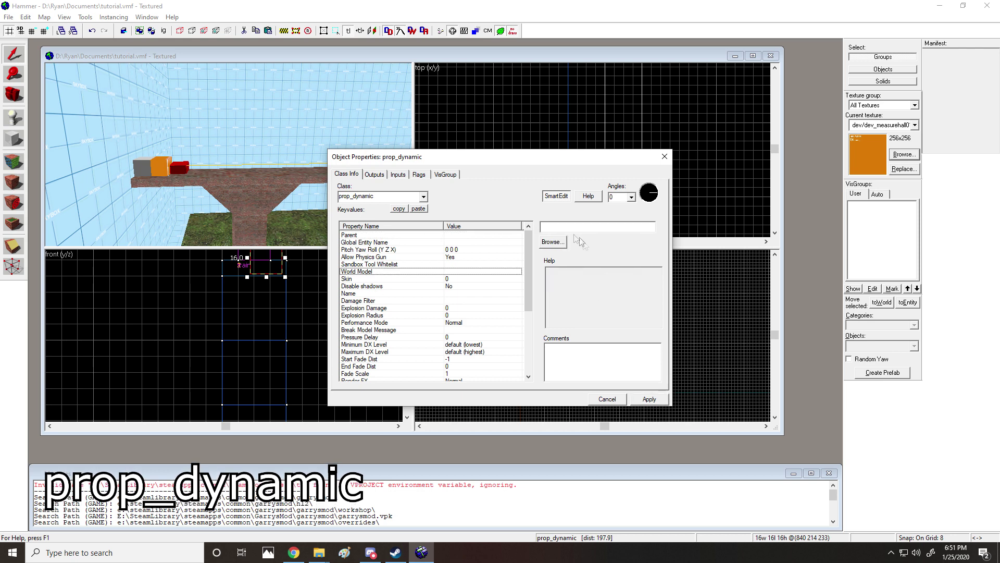
click(554, 241)
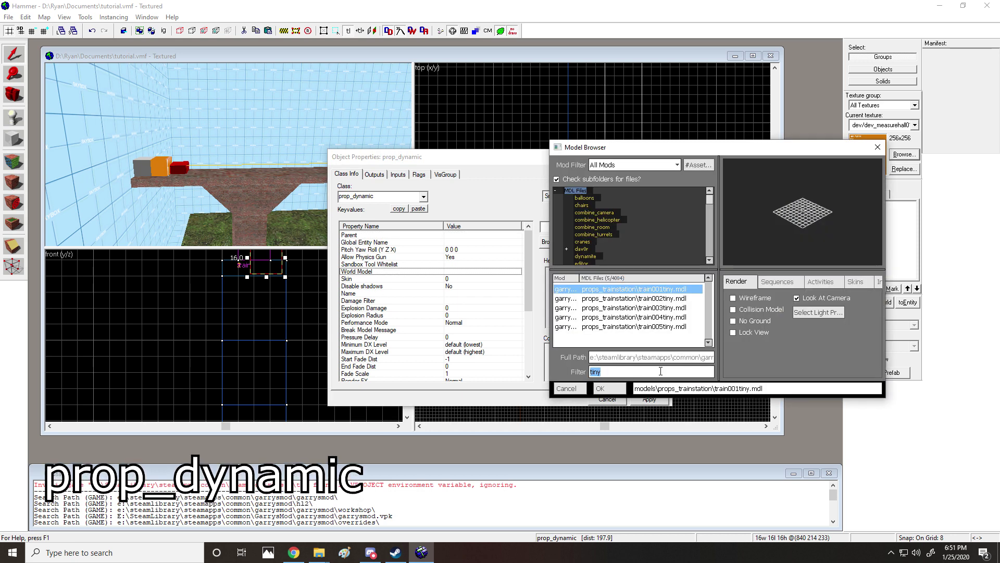
text(train001)
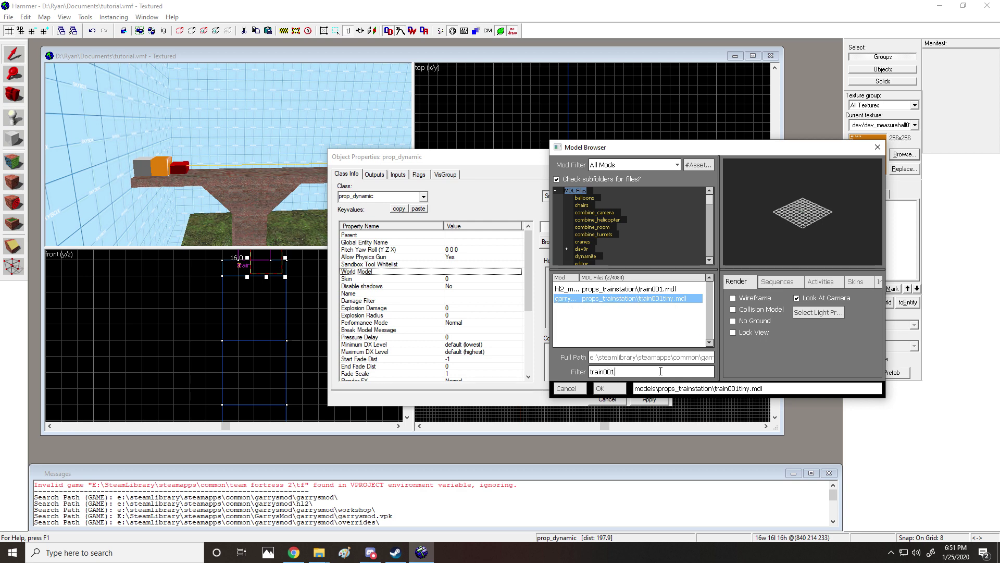
click(606, 289)
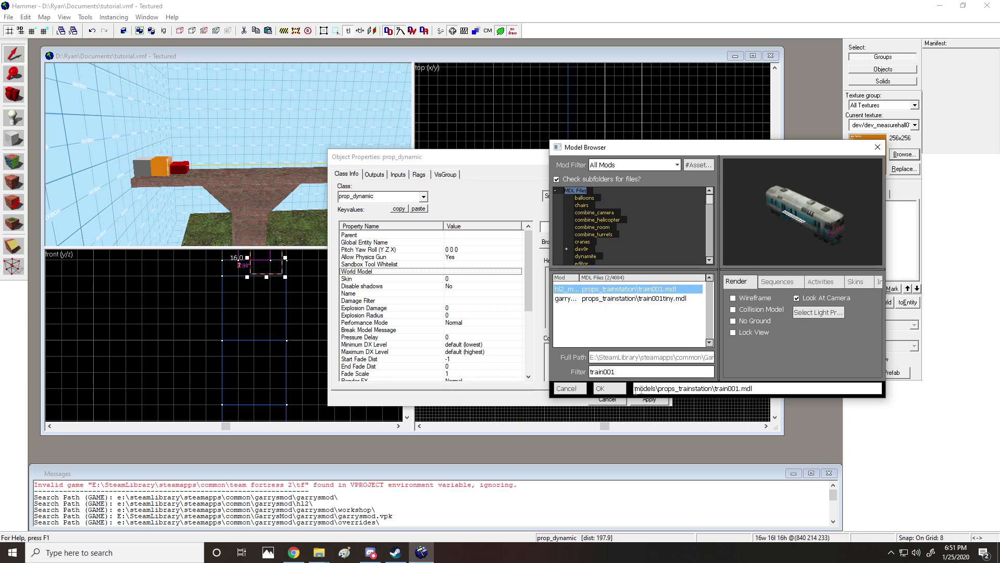
click(617, 392)
click(649, 400)
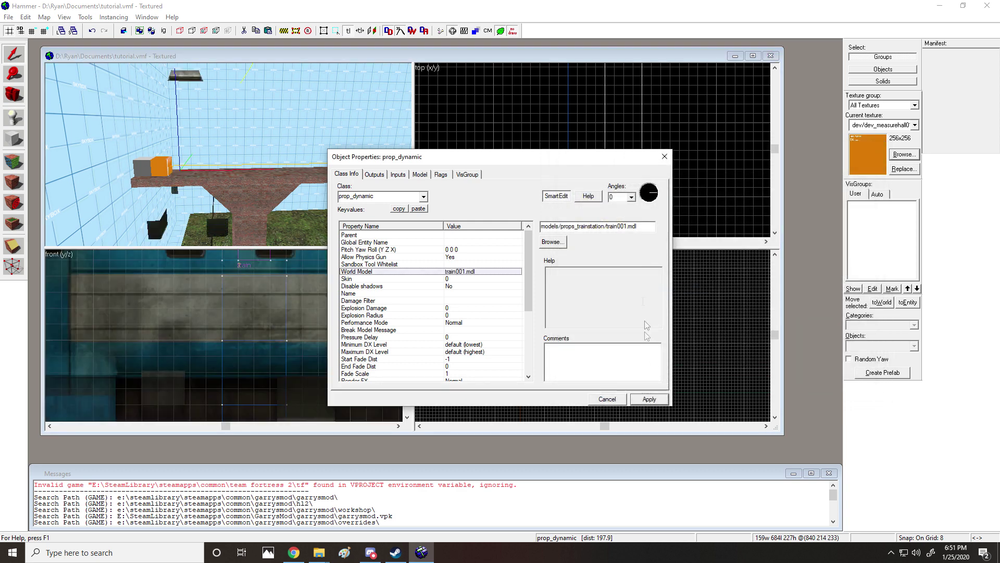
click(663, 158)
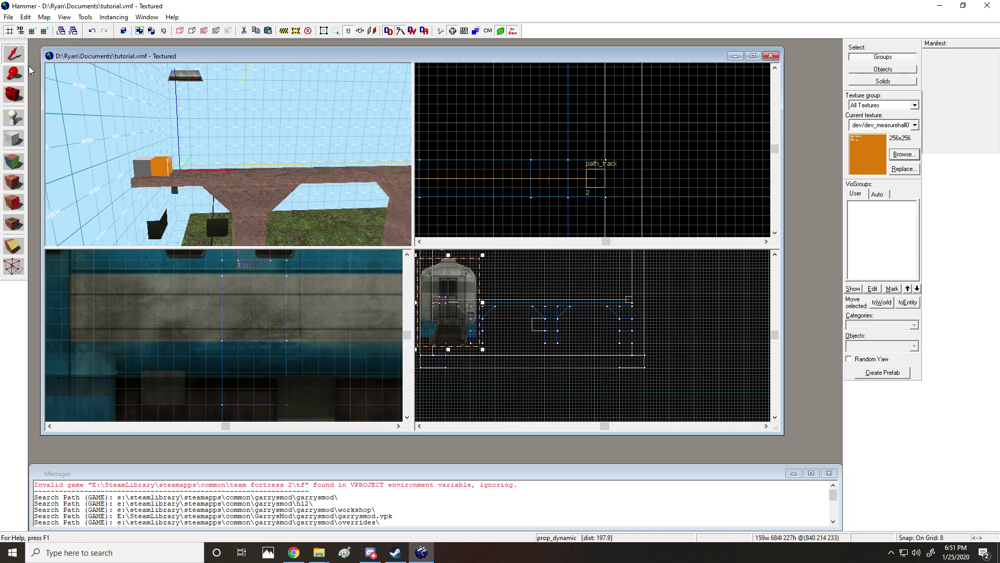
Step: Examine the placed train model from several sides in the 3D view to compare its size with the bridge
click(19, 93)
drag(228, 154, 228, 154)
key(s)
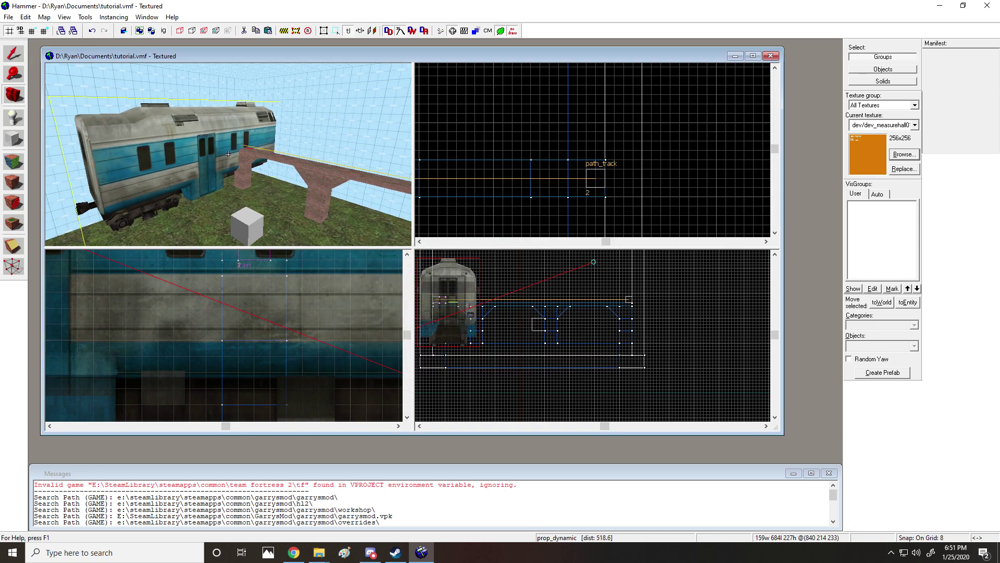
key(w)
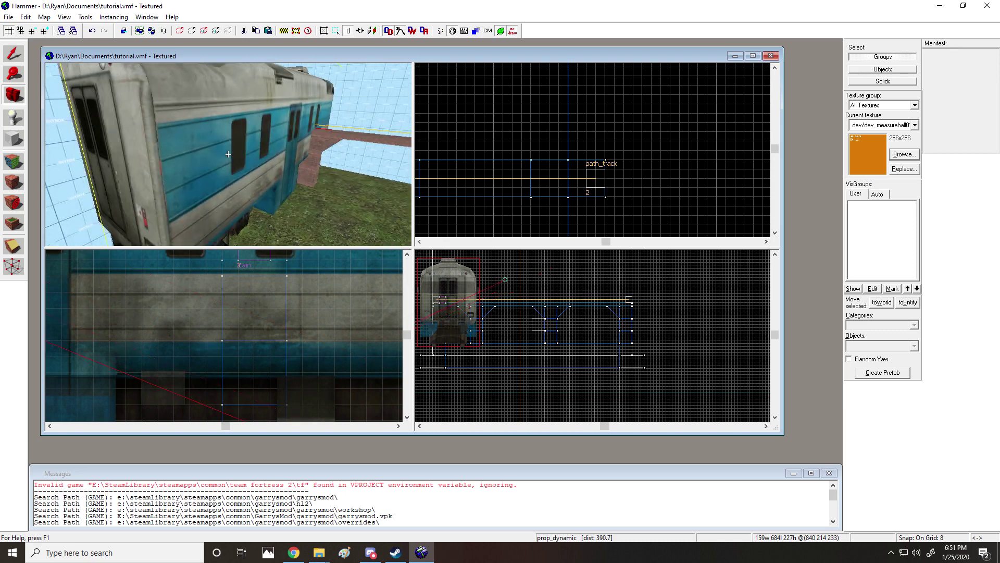
key(s)
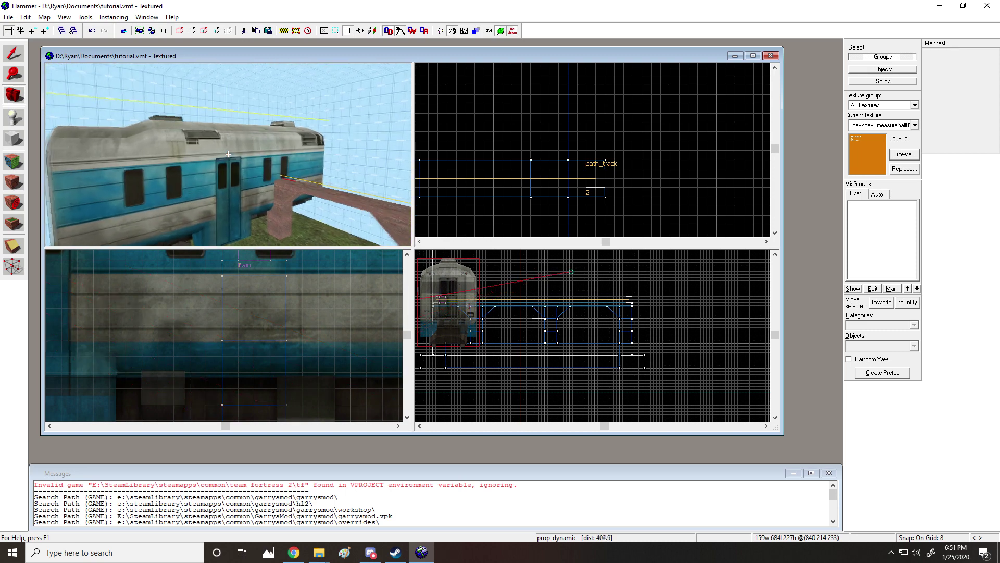
key(w)
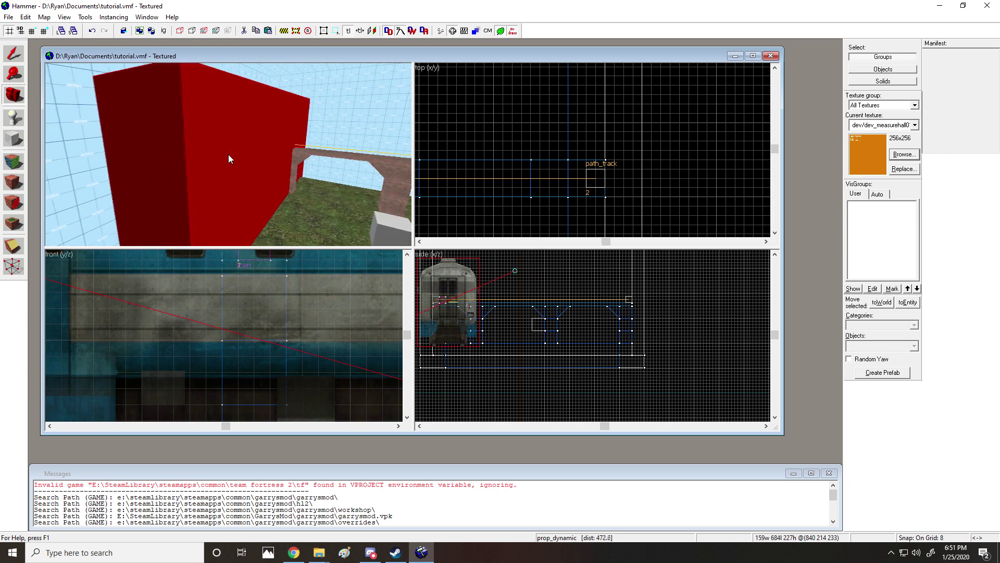
key(w)
key(d)
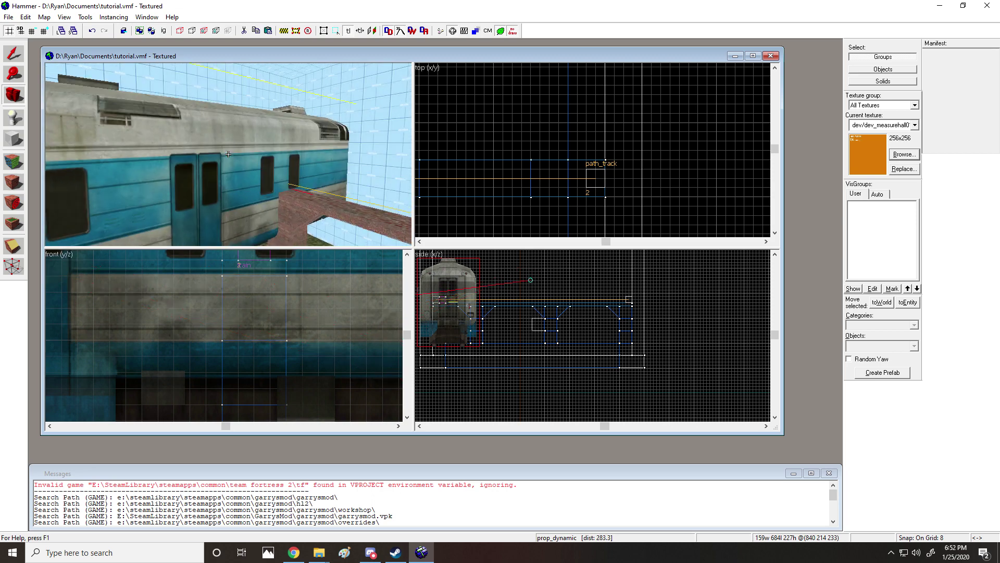
key(a)
key(z)
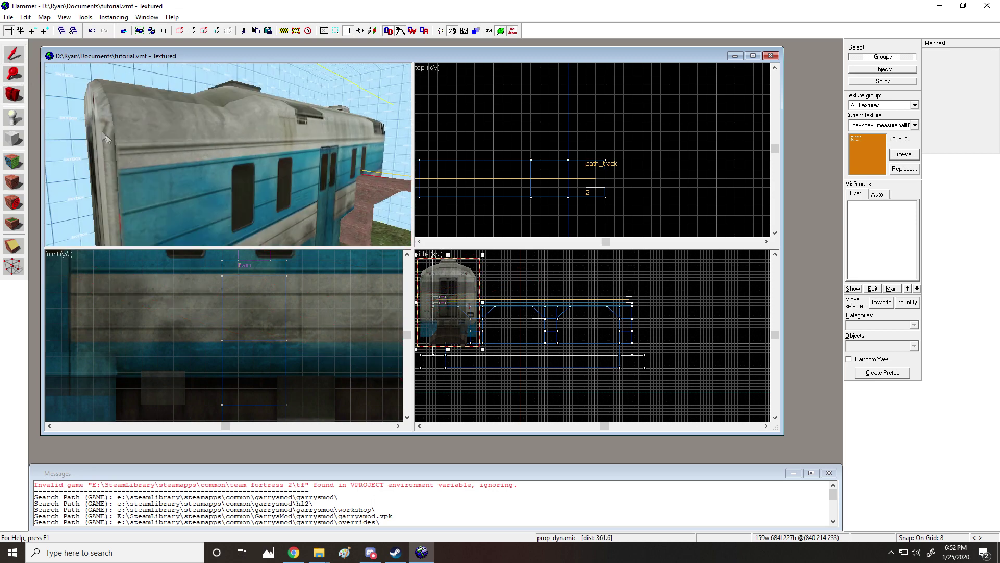
double_click(104, 133)
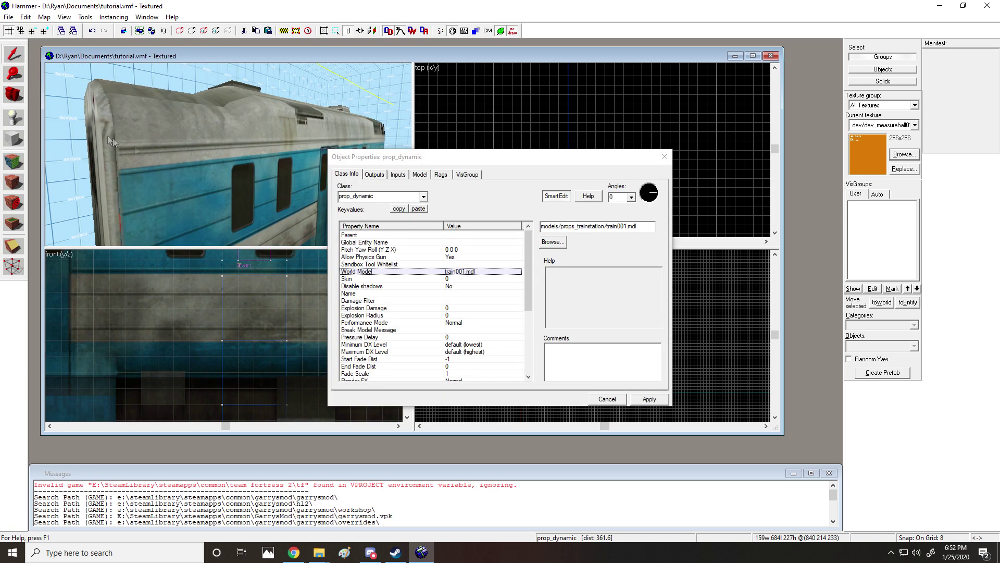
click(664, 157)
click(17, 98)
key(z)
key(d)
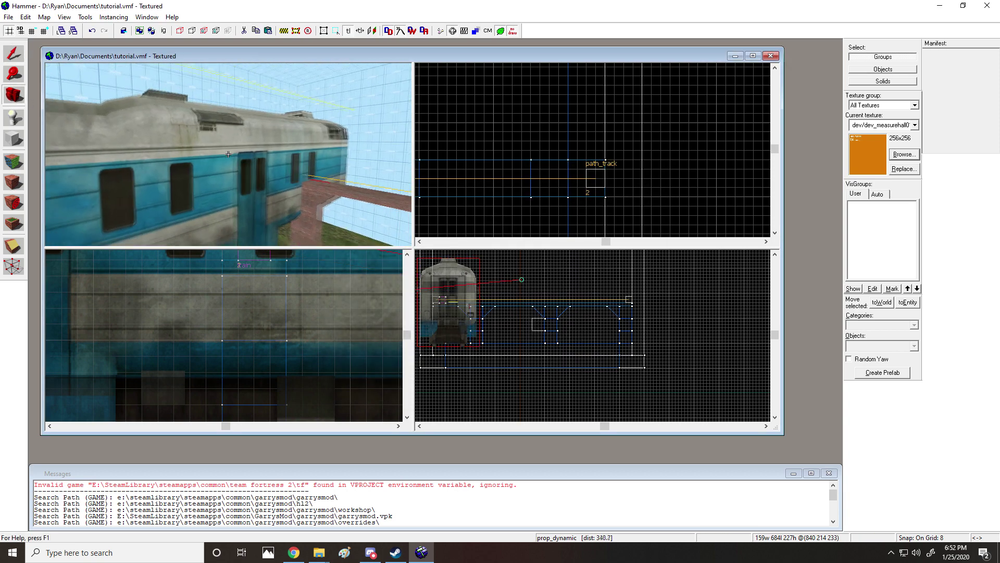
key(a)
key(w)
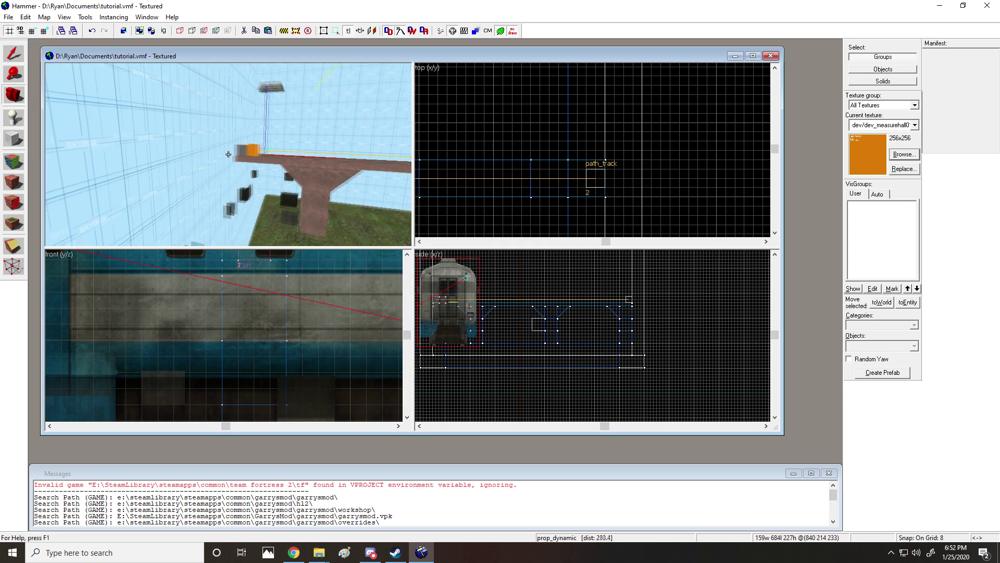
key(s)
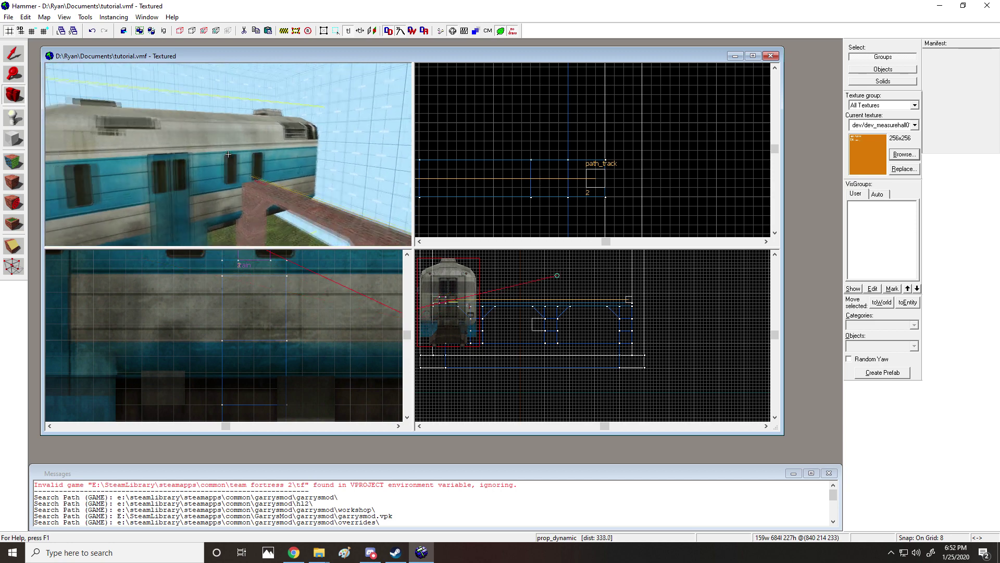
key(s)
key(z)
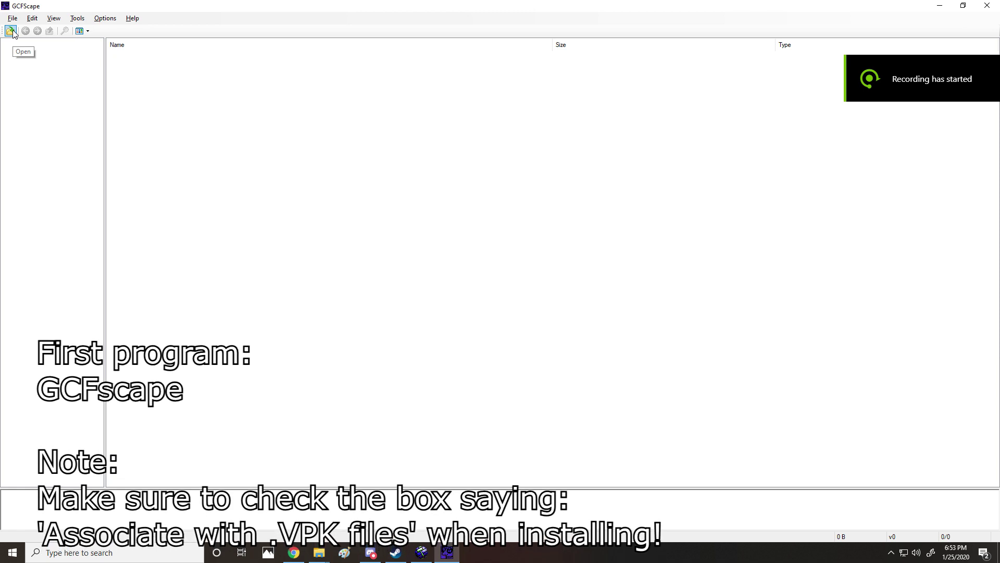
Step: Switch to GCFScape, open the hl2_misc_dir package from GarrysMod's sourceengine folder, and view its materials and models folders
click(11, 31)
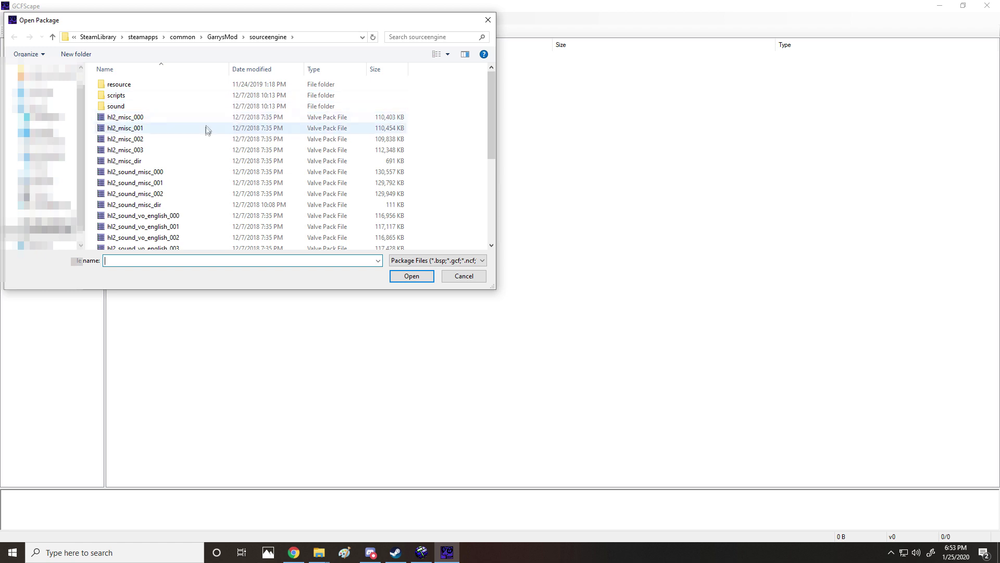
click(196, 161)
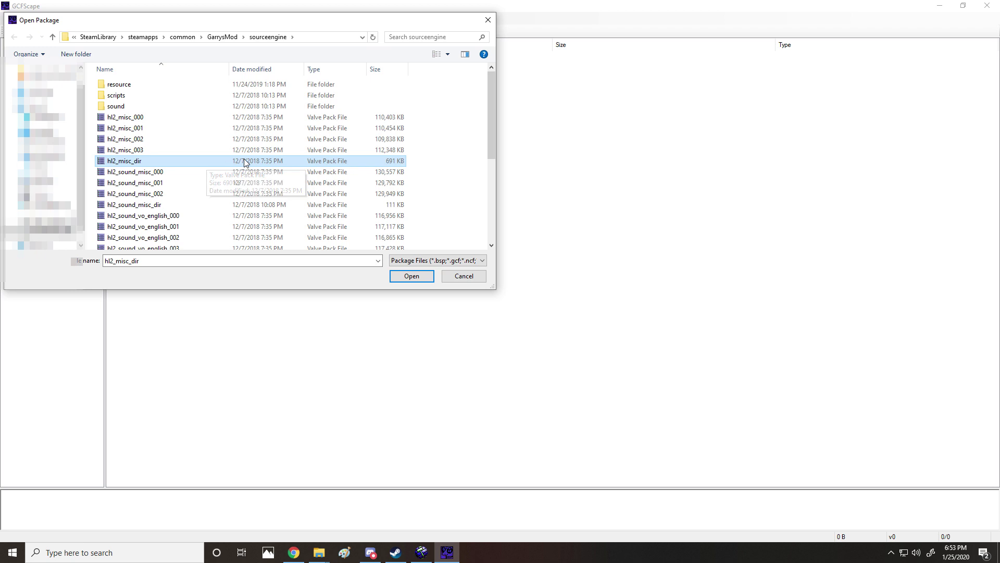
click(414, 277)
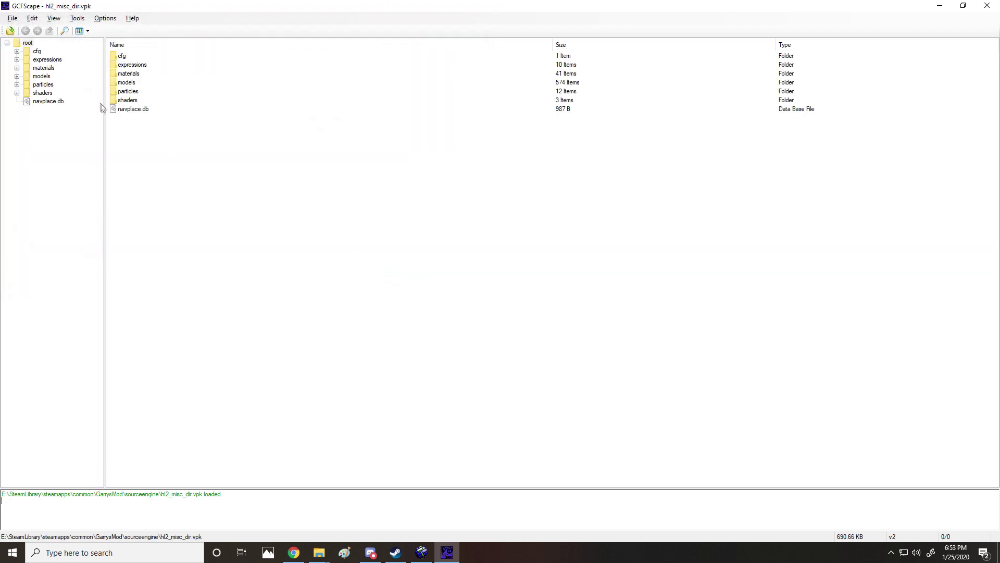
click(44, 69)
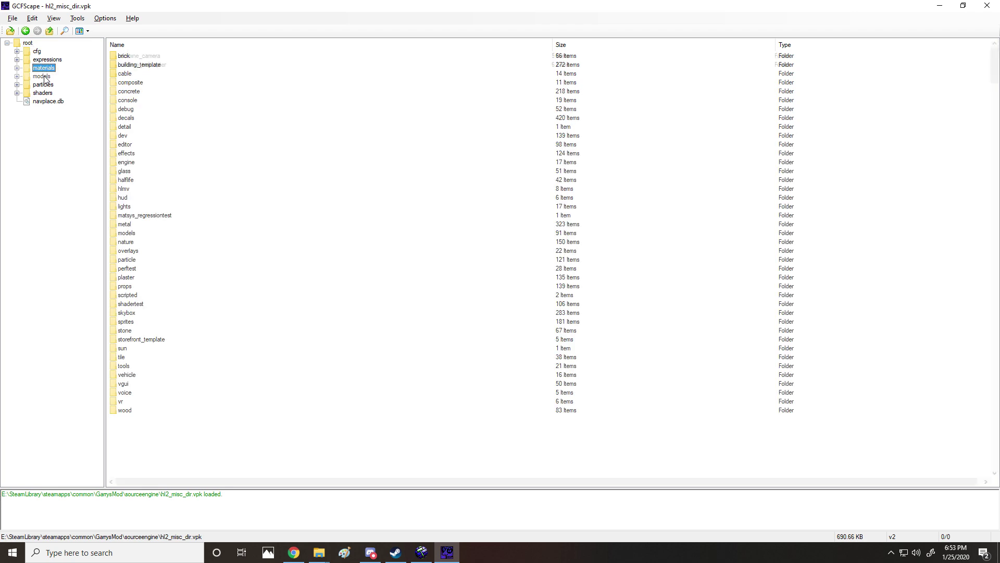
click(41, 76)
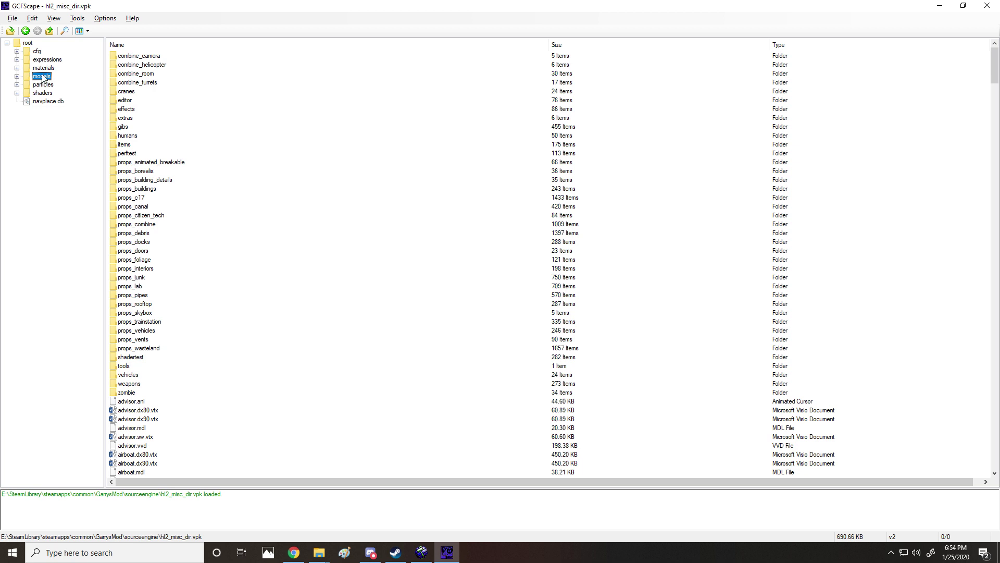
Step: Try to extract the package's models folder, browsing to New folder under Documents as the destination
right_click(43, 78)
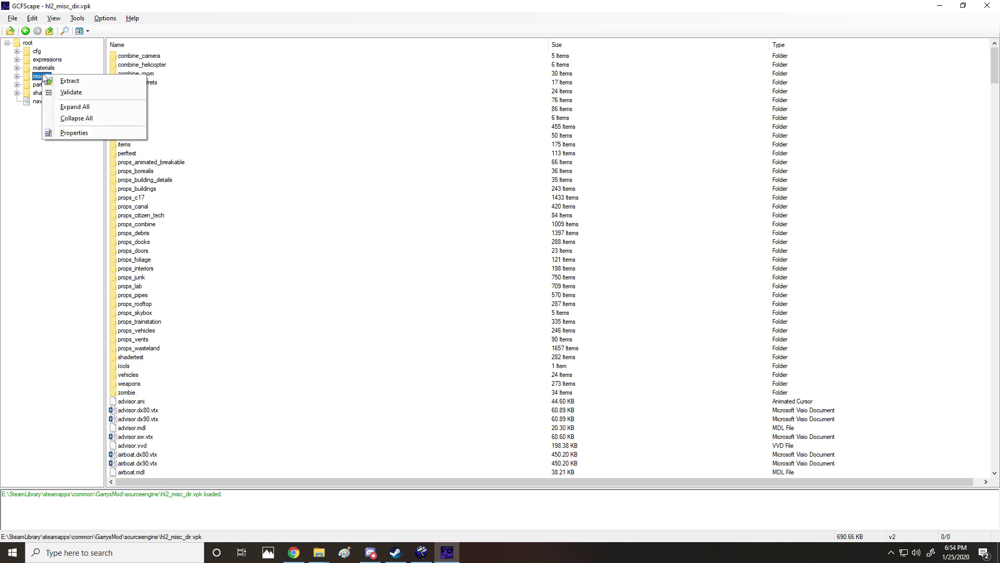
click(69, 81)
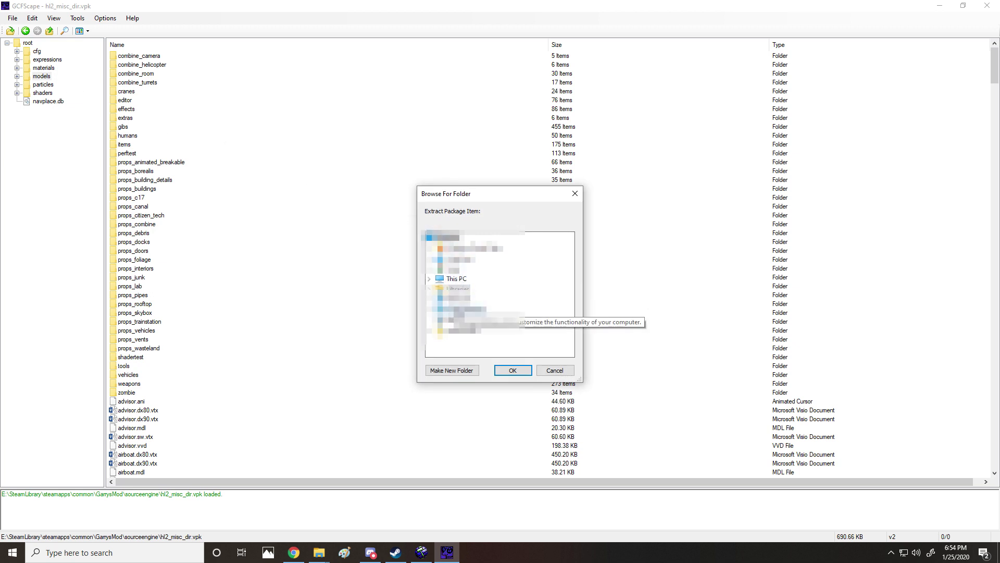
click(429, 279)
scroll(459, 284, down, 2)
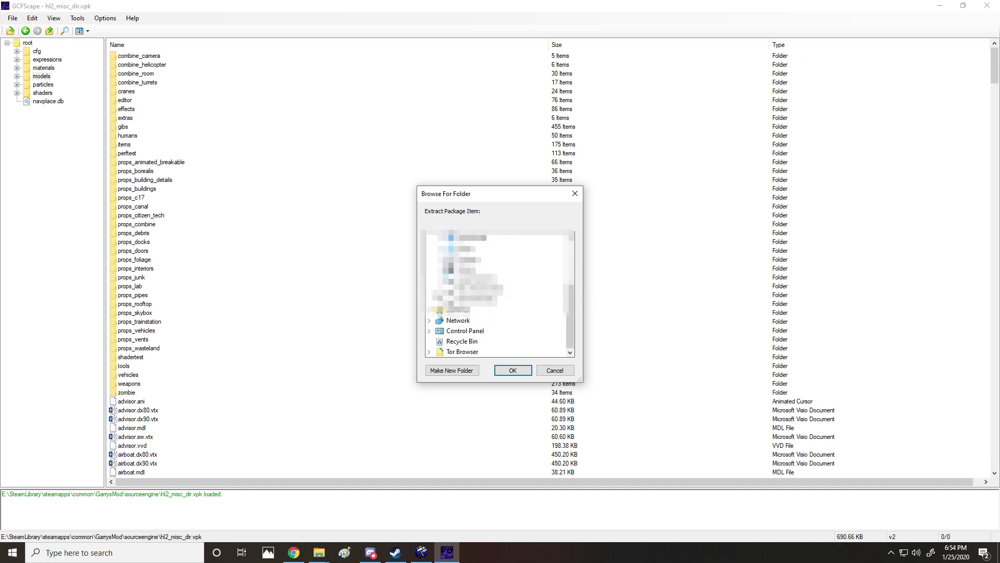
scroll(466, 313, up, 3)
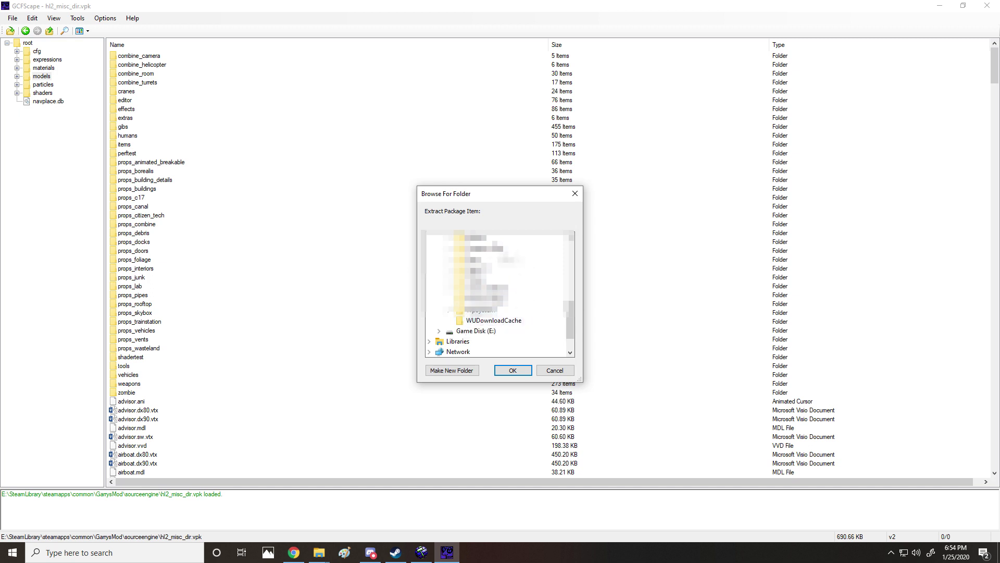
scroll(495, 292, up, 2)
scroll(482, 339, up, 3)
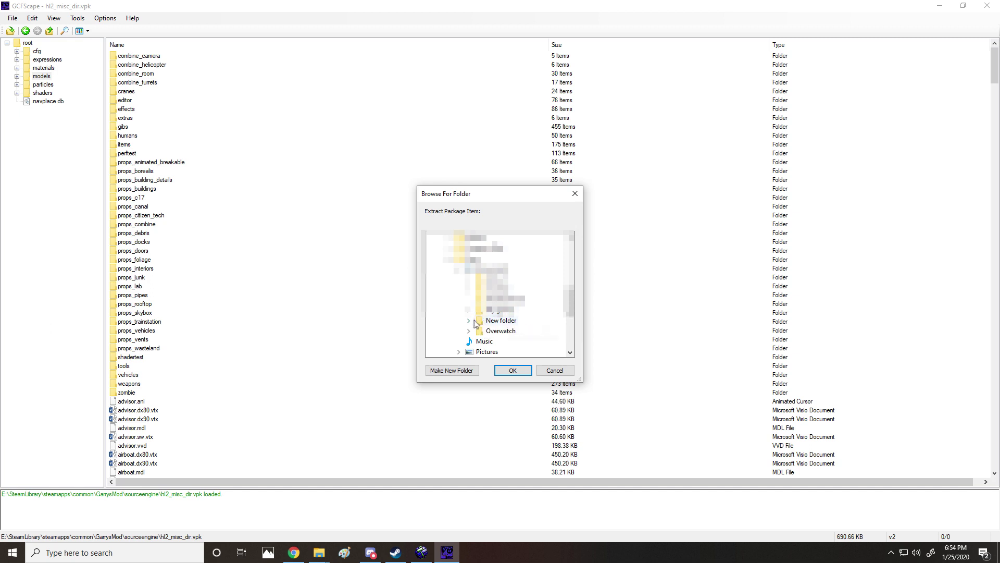
click(470, 321)
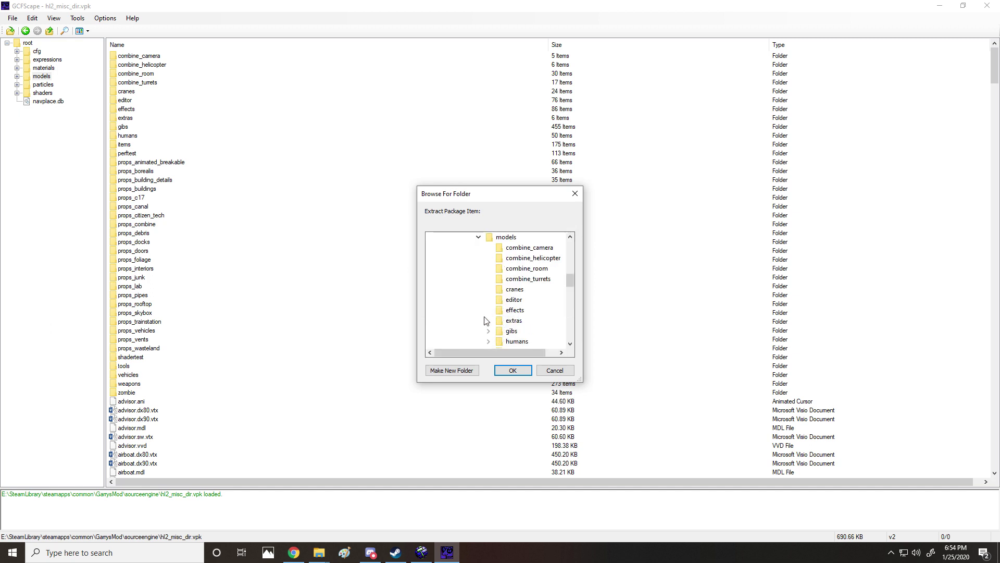
scroll(484, 320, up, 2)
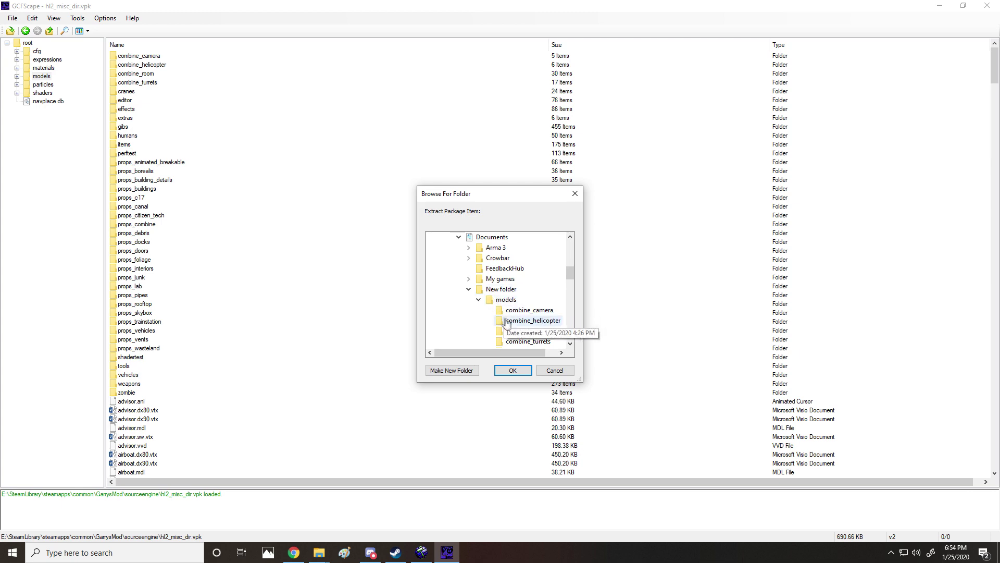
click(554, 371)
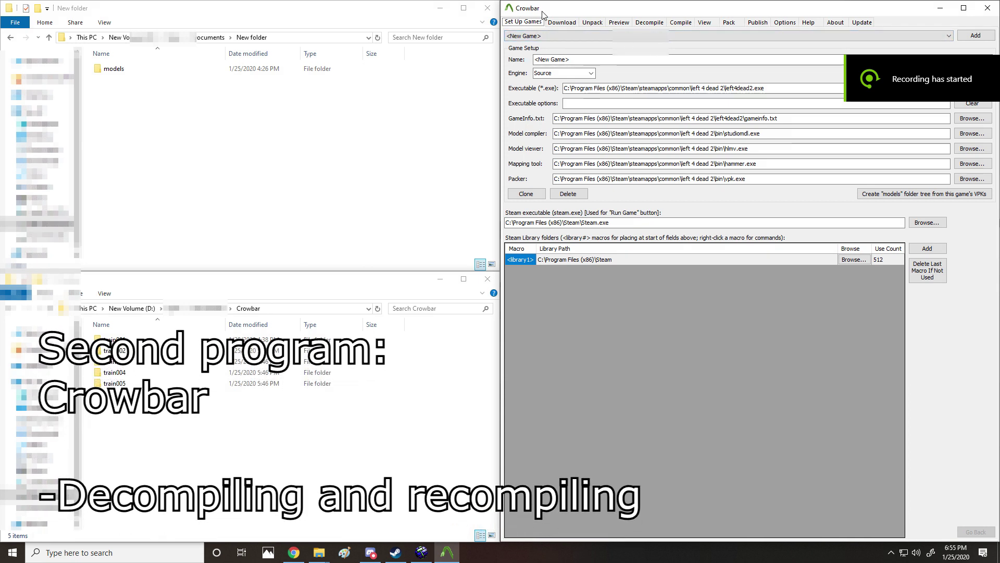
Step: Switch to Crowbar and choose Garry's Mod as the game to set up
click(574, 36)
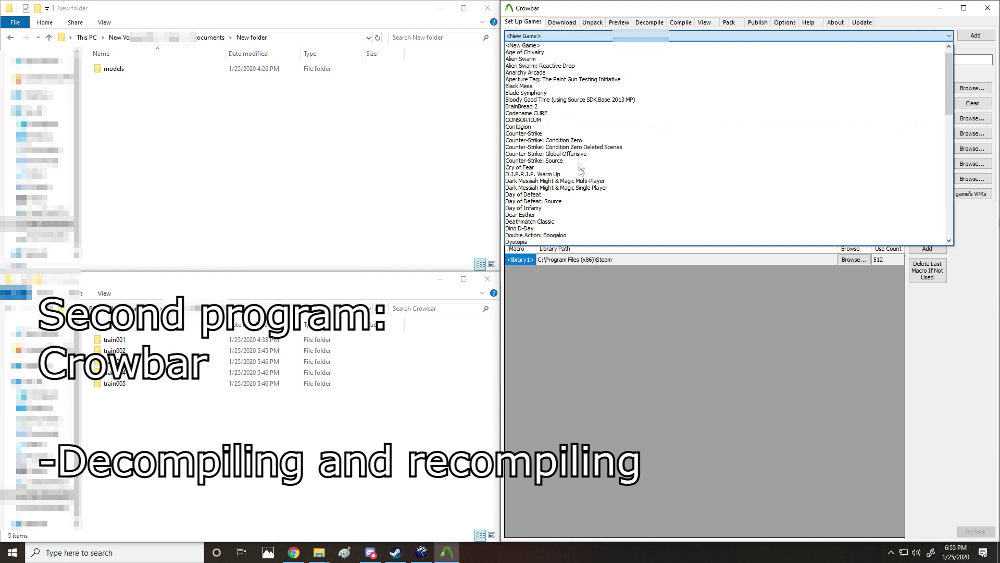
scroll(580, 167, down, 6)
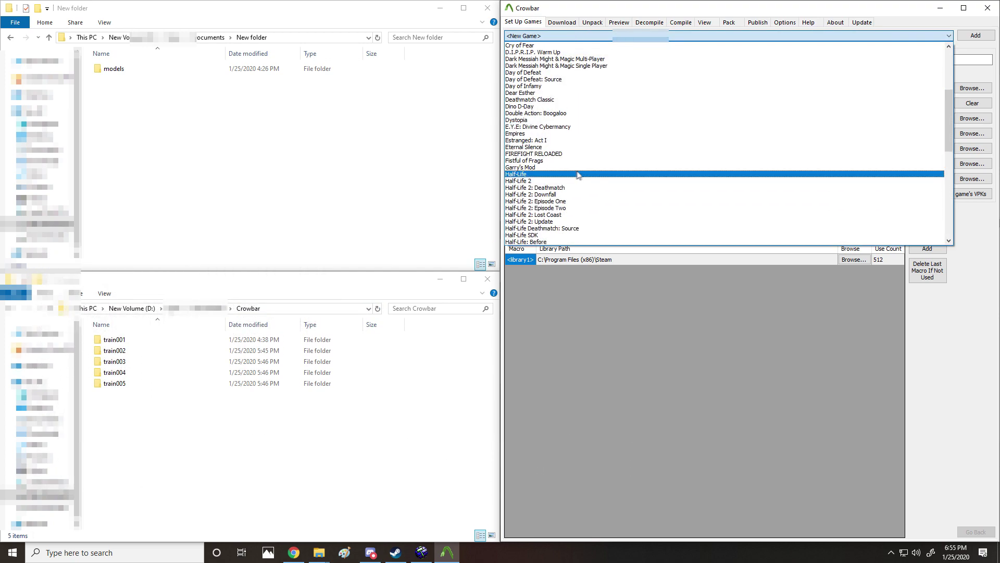
click(576, 167)
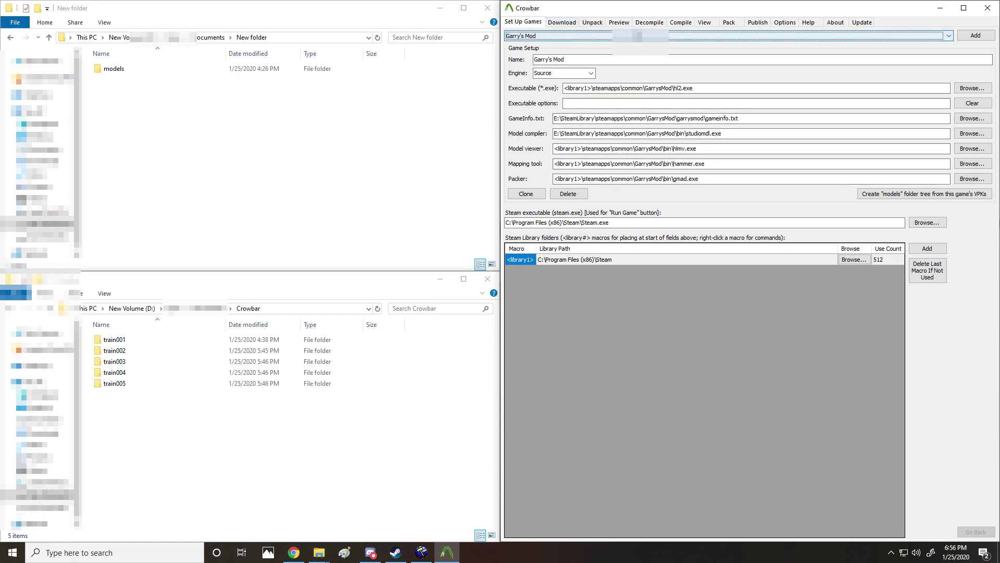
Step: Show Crowbar's decompile settings and open the props_trainstation folder inside the extracted models folder
click(641, 24)
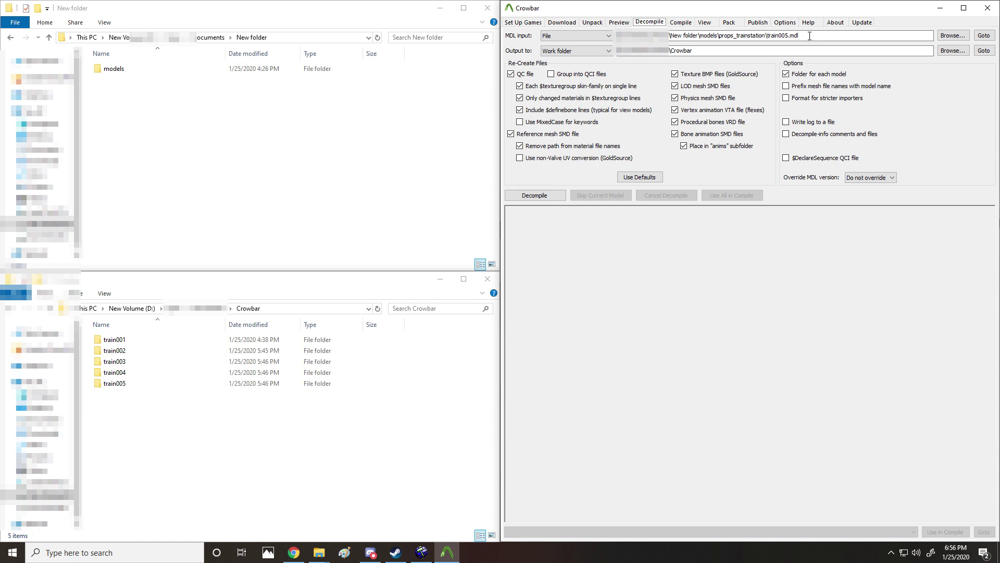
double_click(238, 74)
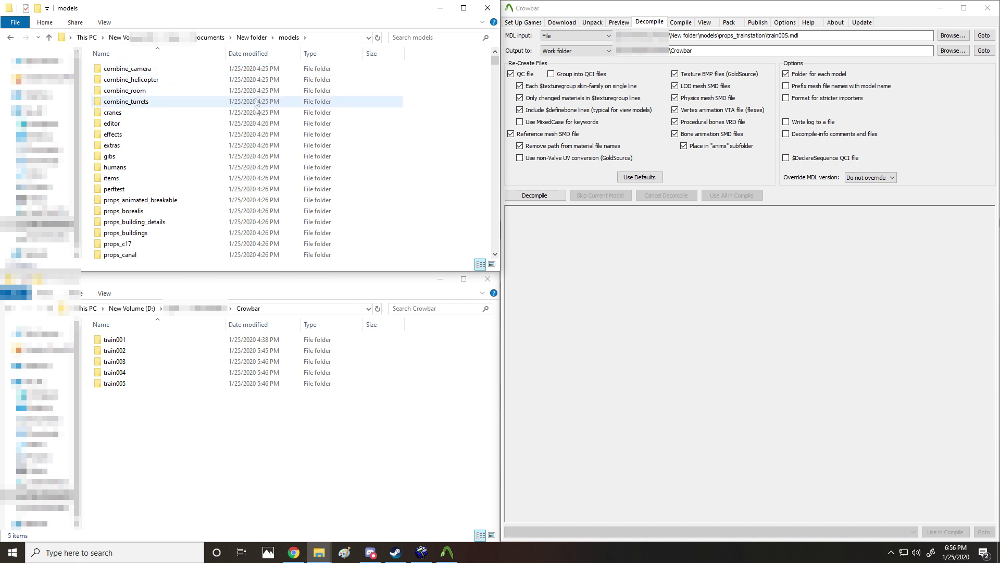
scroll(252, 77, down, 3)
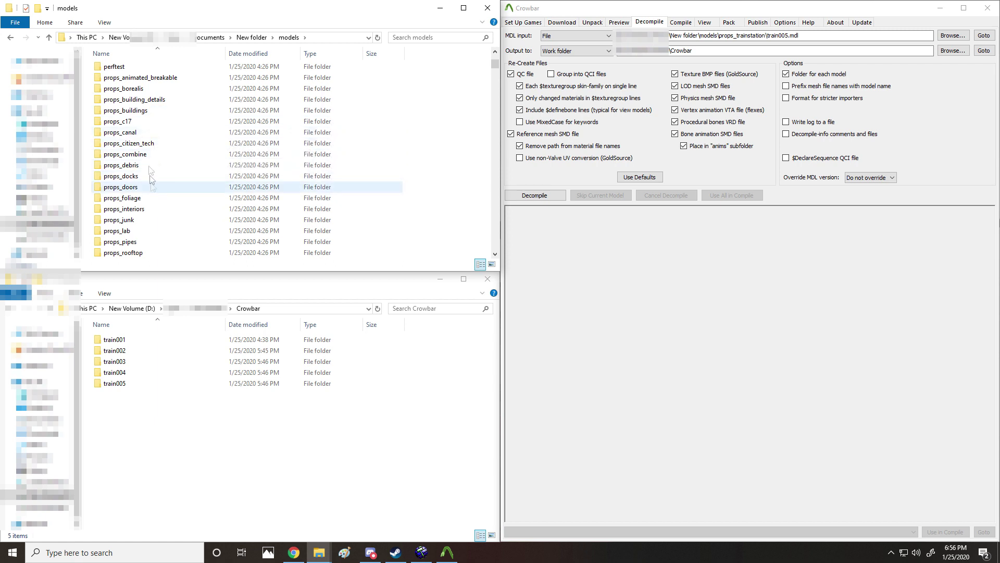
scroll(161, 188, down, 2)
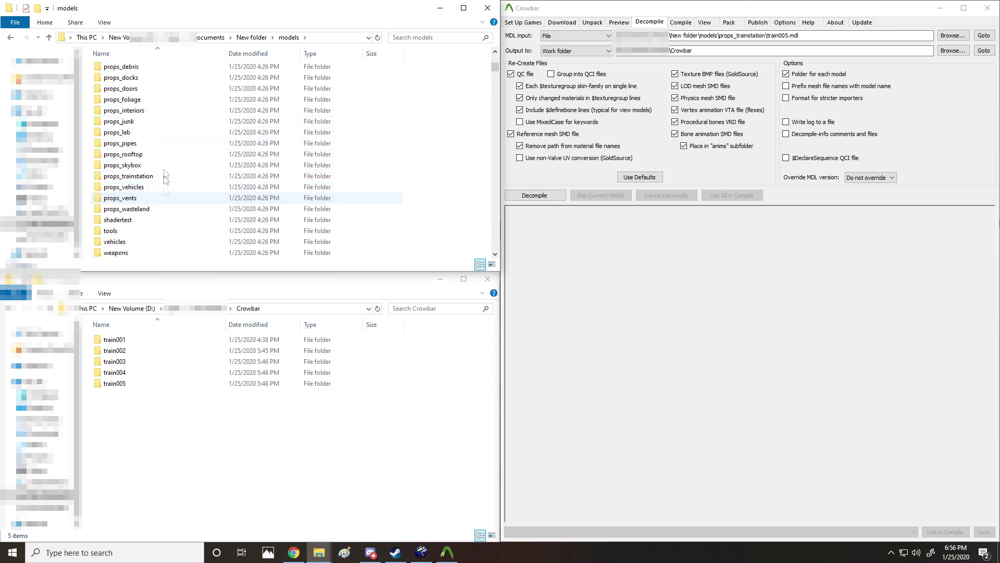
double_click(172, 179)
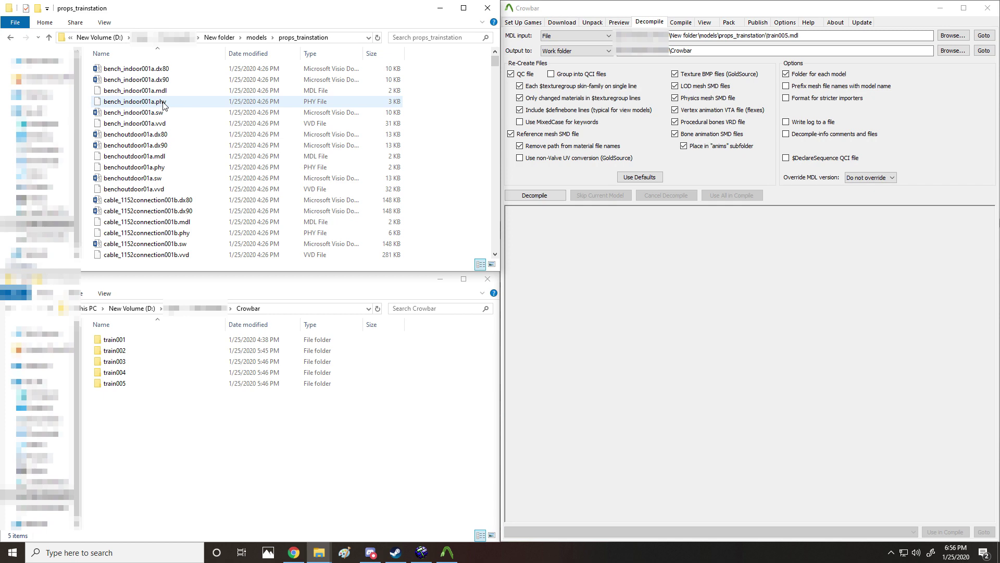
Step: Find train001.mdl among the files in props_trainstation and select it
scroll(171, 130, down, 9)
scroll(168, 151, down, 12)
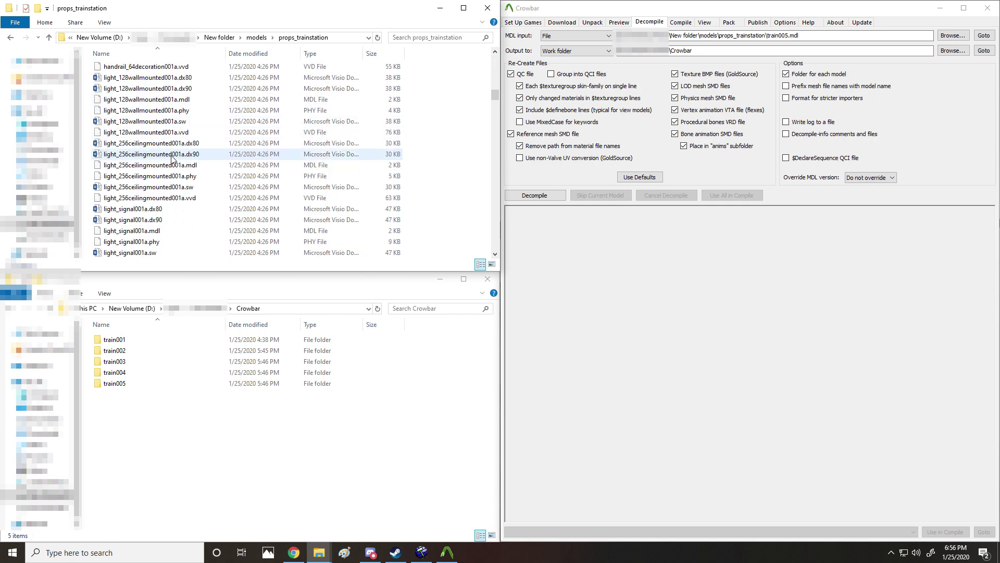
scroll(168, 172, down, 15)
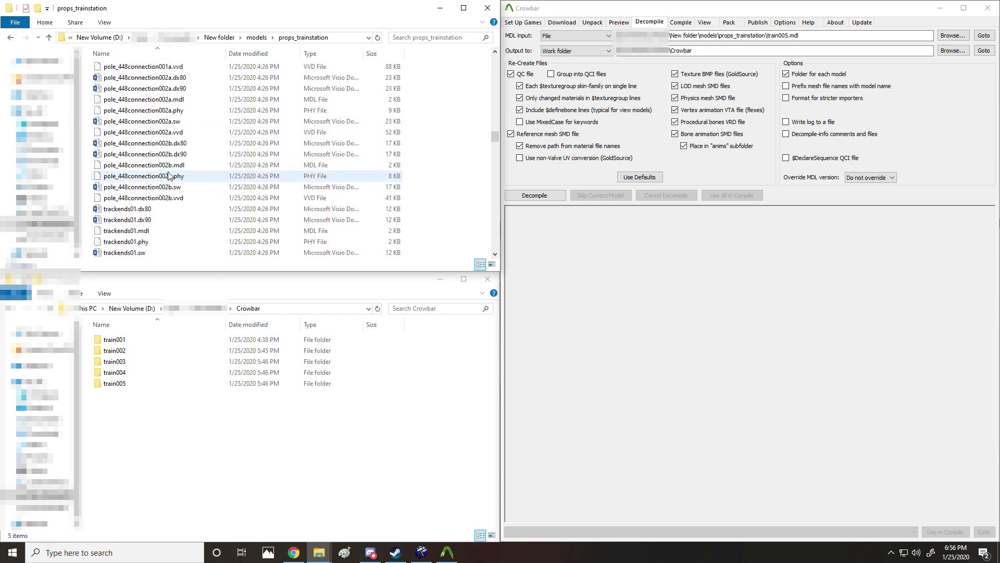
scroll(168, 180, down, 8)
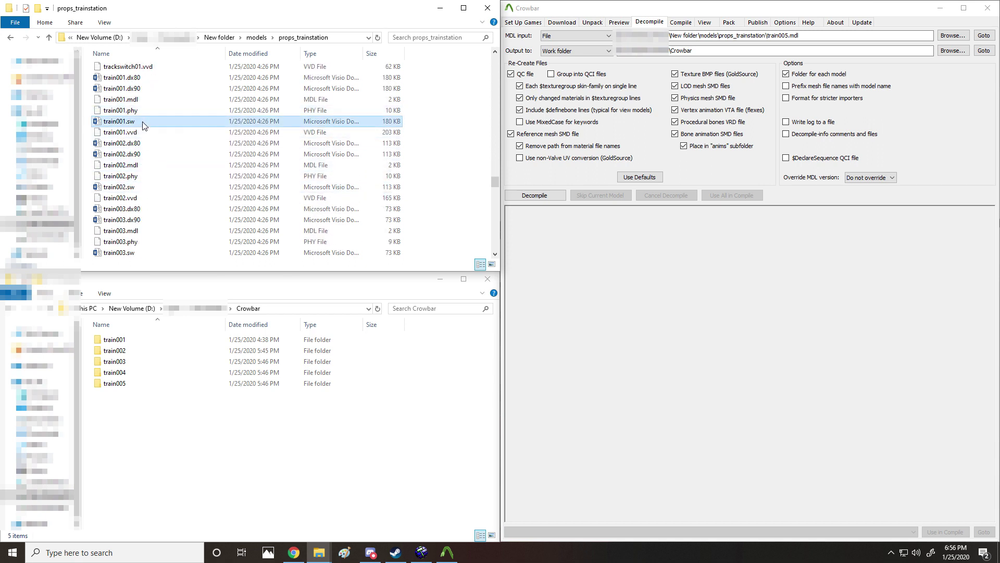
click(141, 102)
right_click(142, 106)
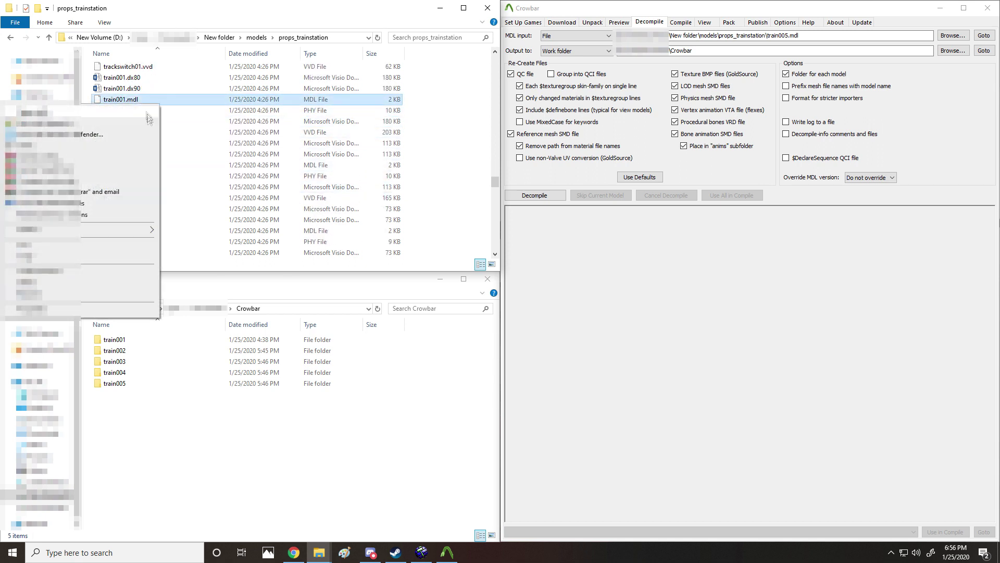
click(411, 104)
click(409, 104)
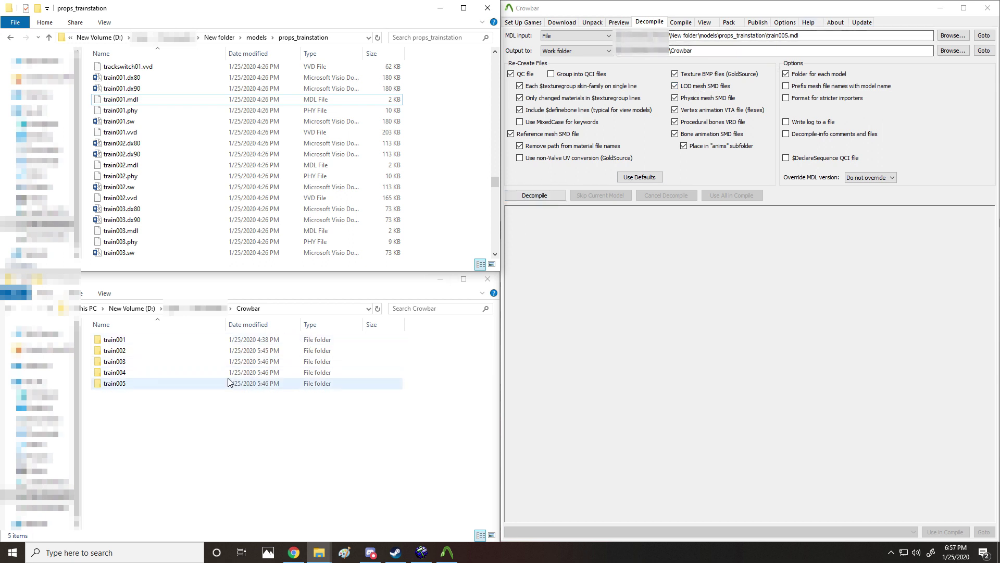
Step: Open train005.qc from the decompiled train005 folder and examine its $scale line
double_click(301, 387)
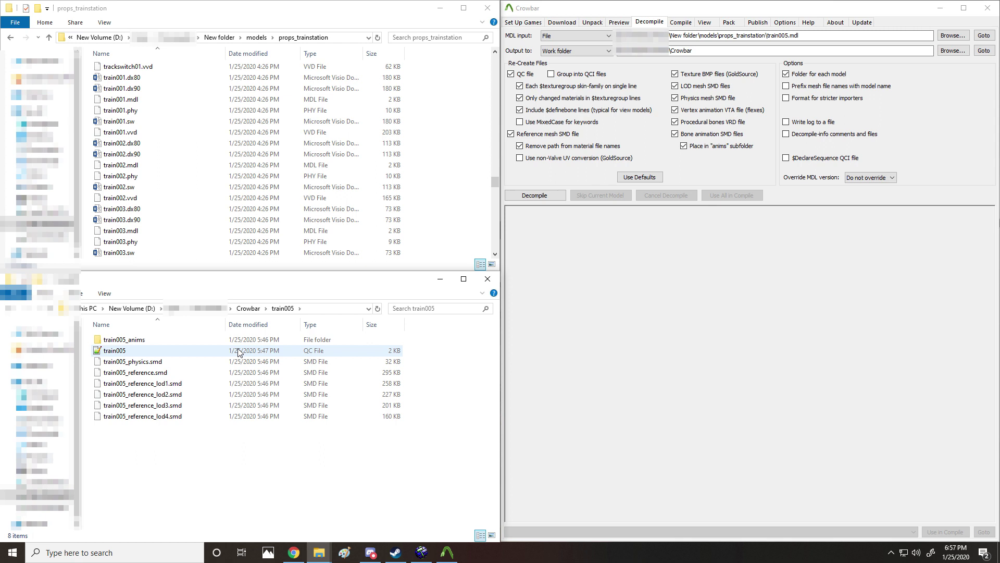
double_click(114, 351)
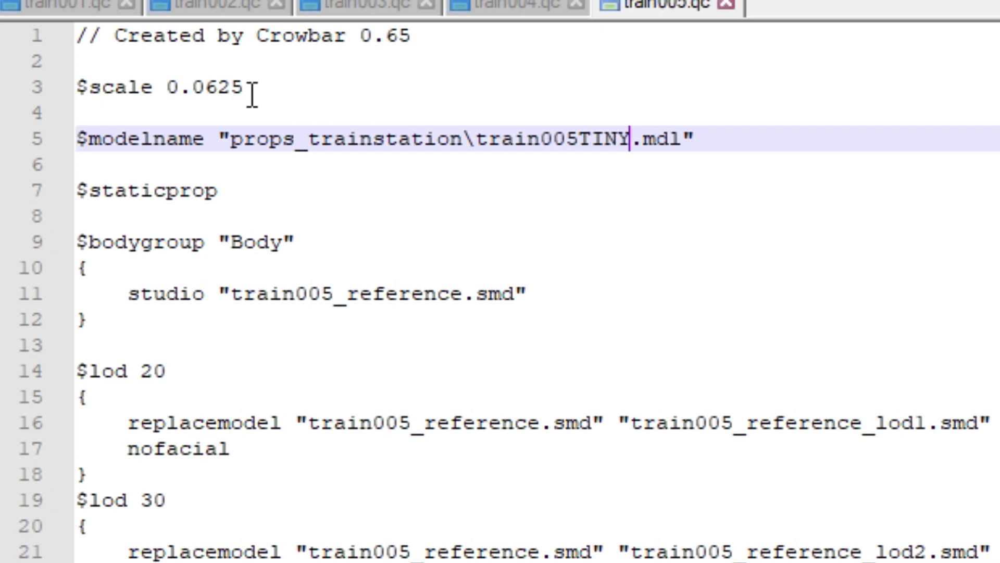
drag(252, 94, 78, 85)
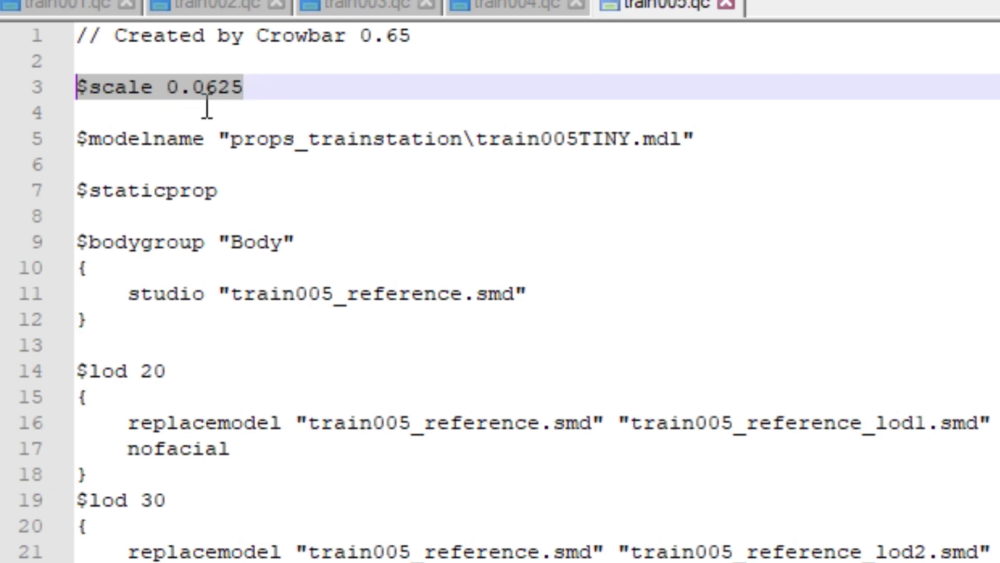
click(256, 88)
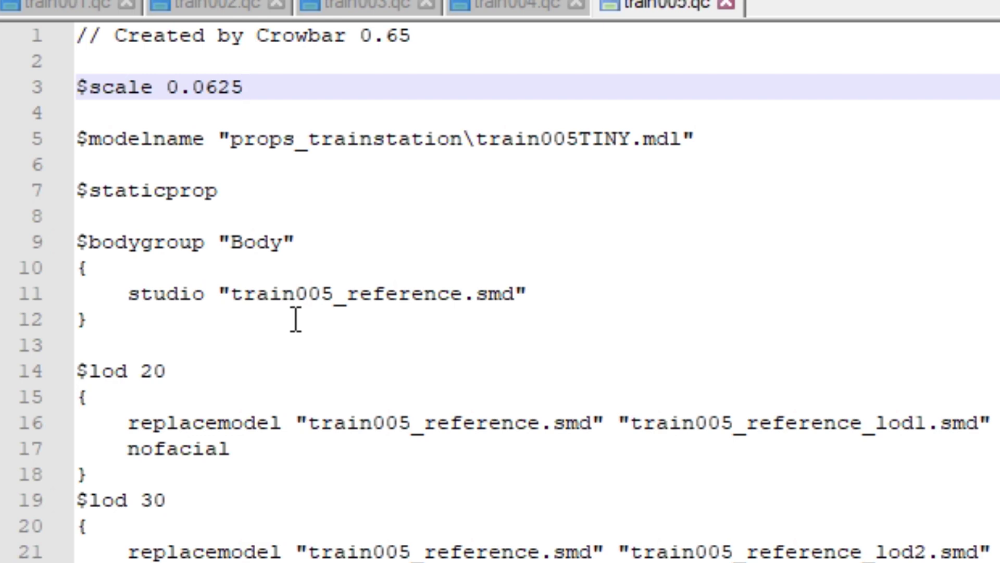
Step: Examine the $modelname line in train005.qc, highlighting the TINY suffix added to the model's file name
drag(79, 138, 697, 138)
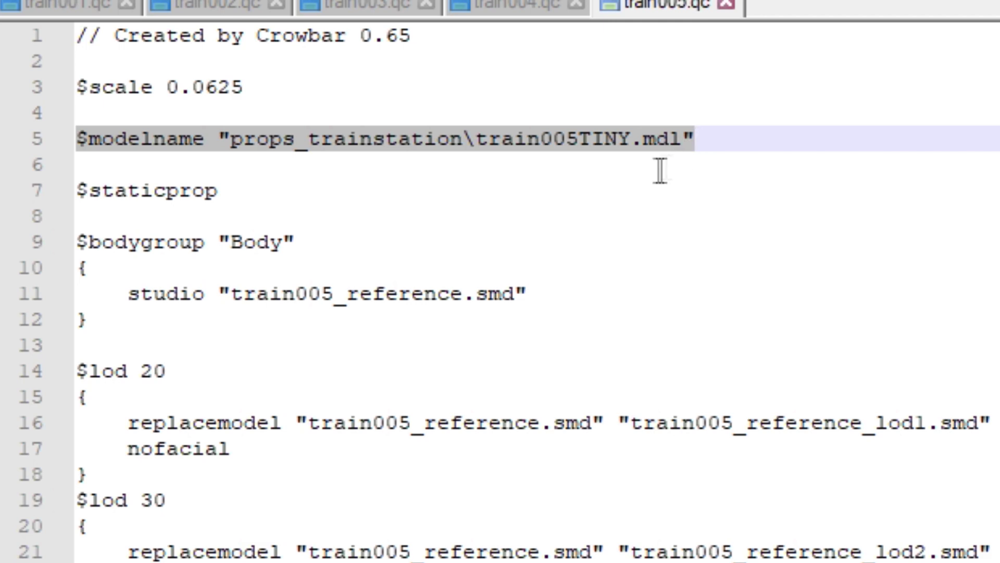
click(526, 138)
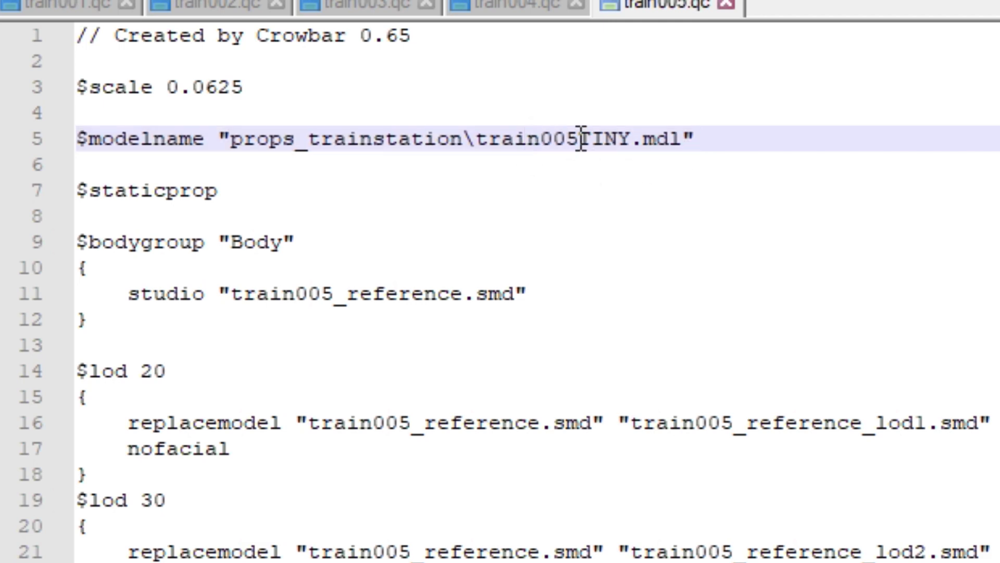
drag(582, 138, 631, 153)
click(579, 140)
drag(581, 139, 631, 151)
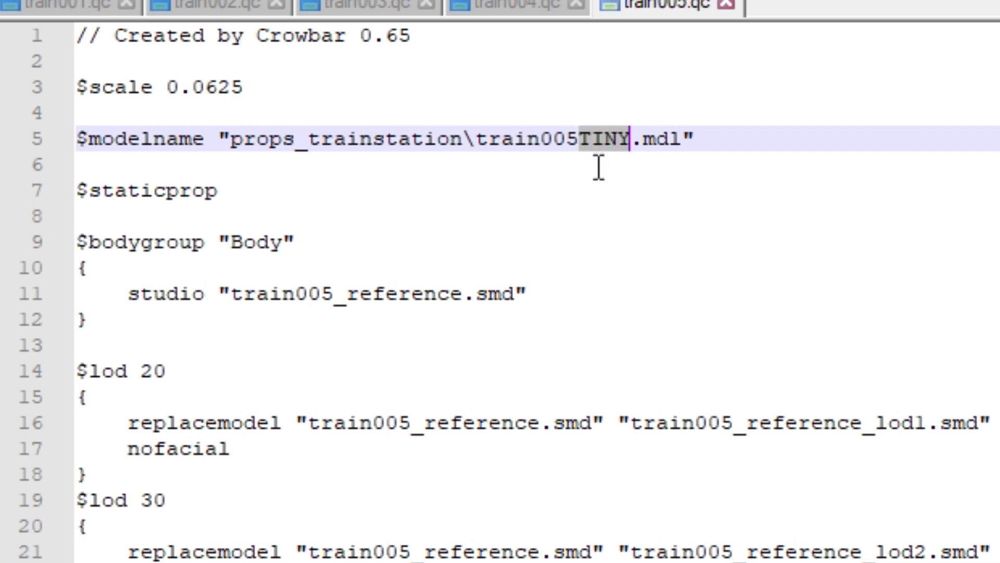
click(582, 141)
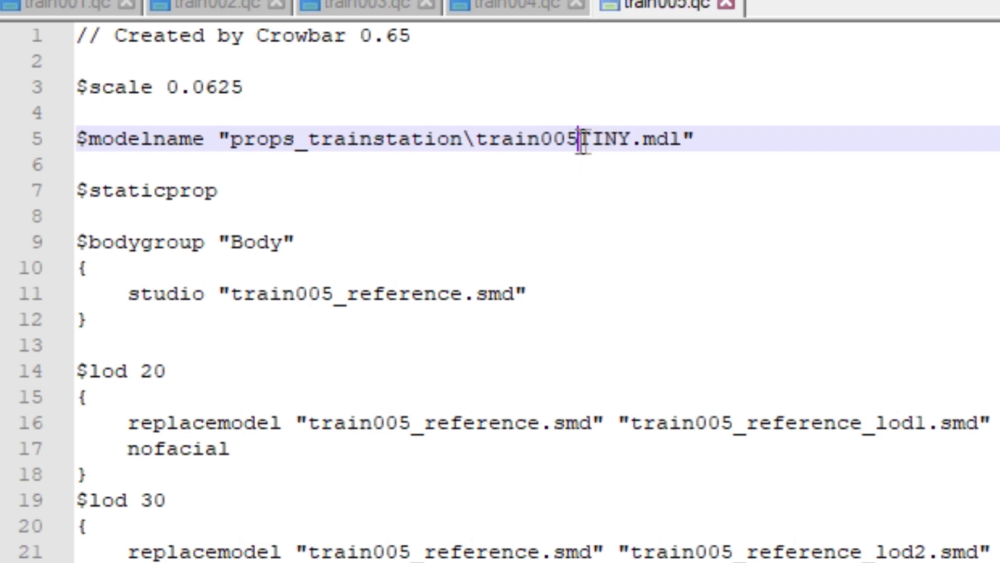
double_click(583, 139)
click(610, 138)
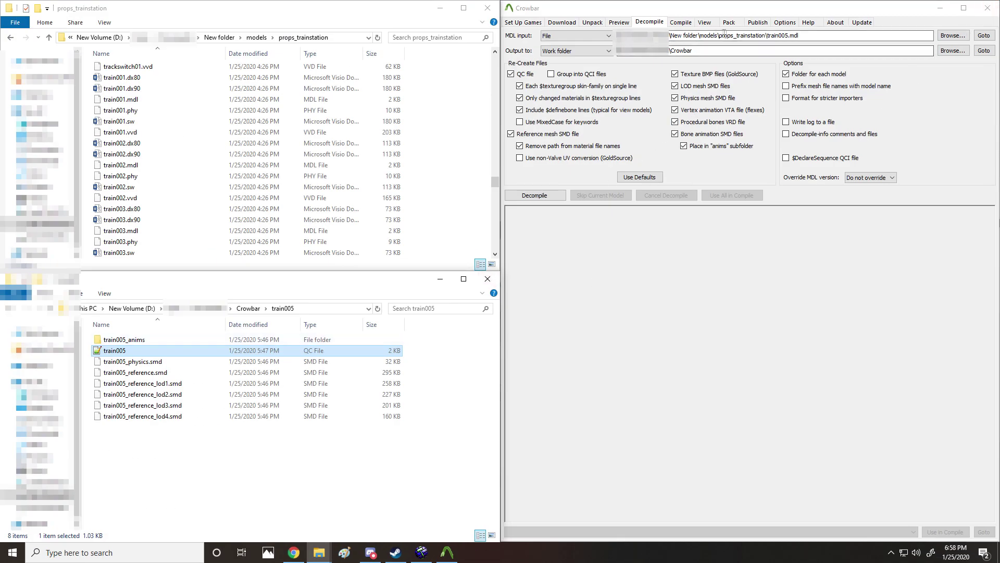
Step: Switch back to Crowbar and review the compile settings for the train005.qc file
click(680, 22)
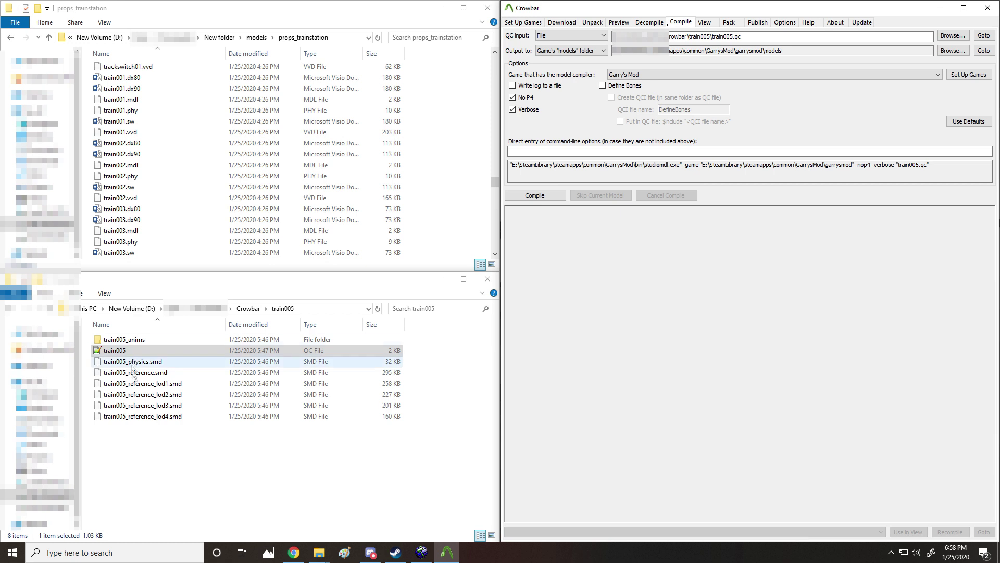
click(126, 354)
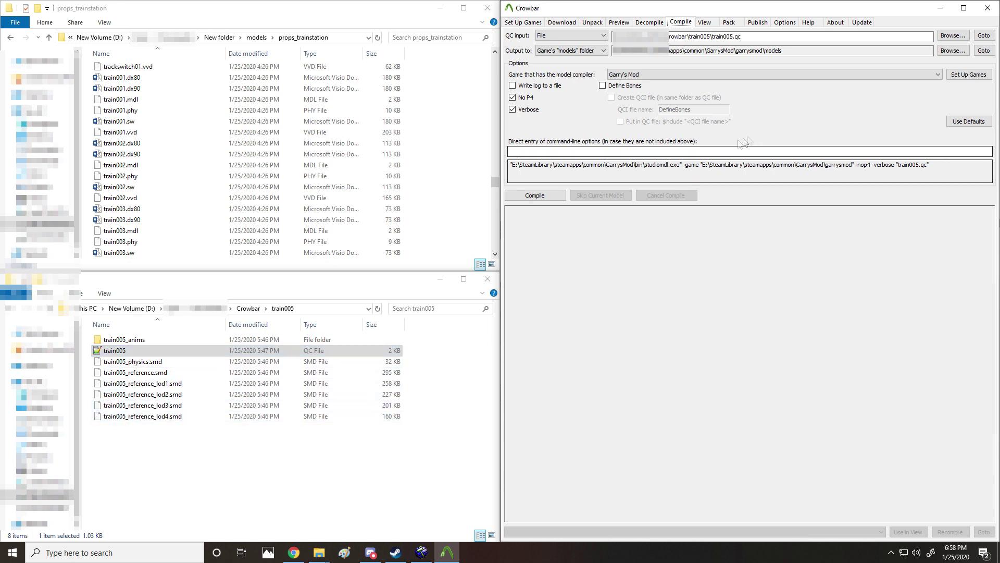
click(744, 24)
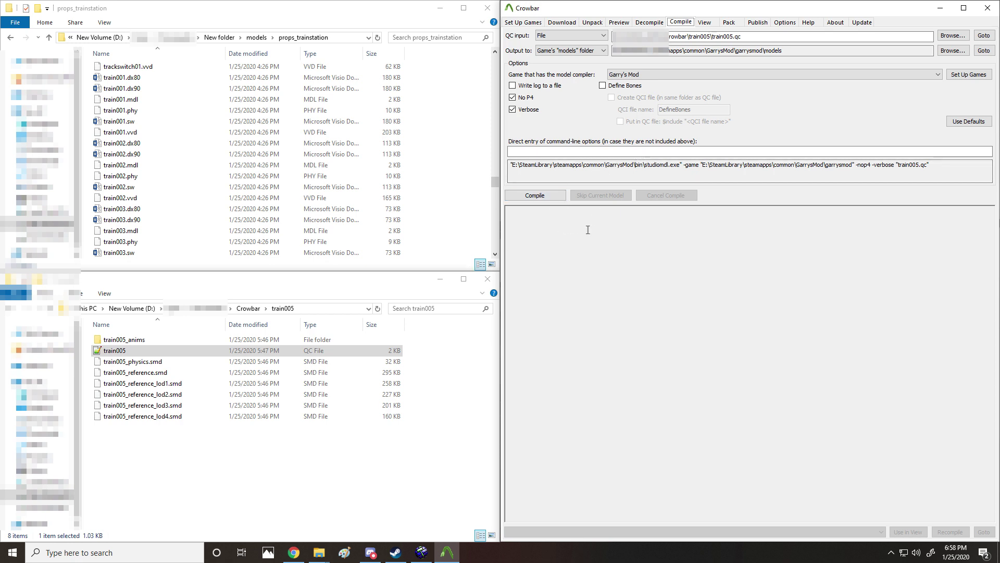
Step: Check the model compiler path in the Garry's Mod game setup, then return to the compile settings
click(537, 24)
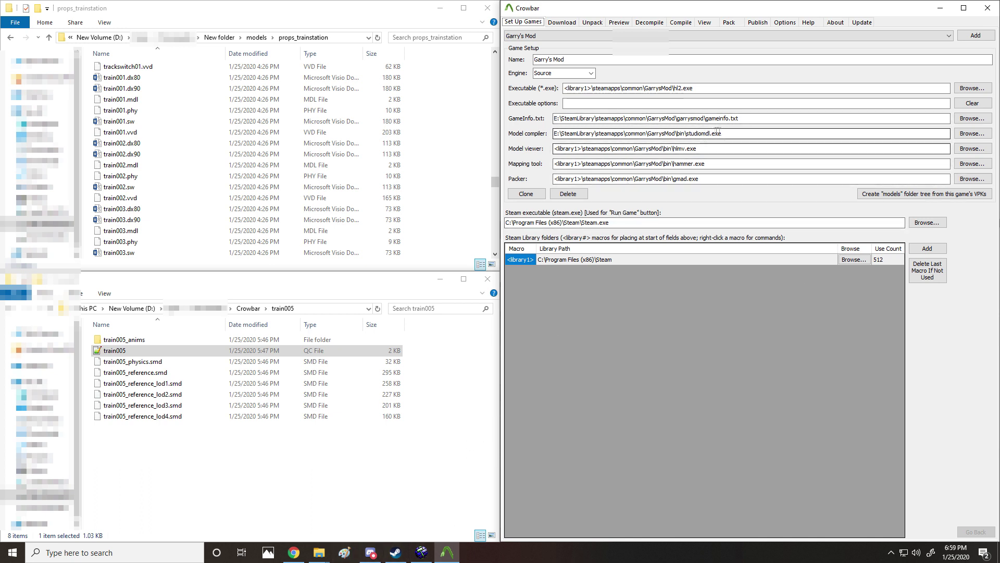
drag(726, 134, 514, 136)
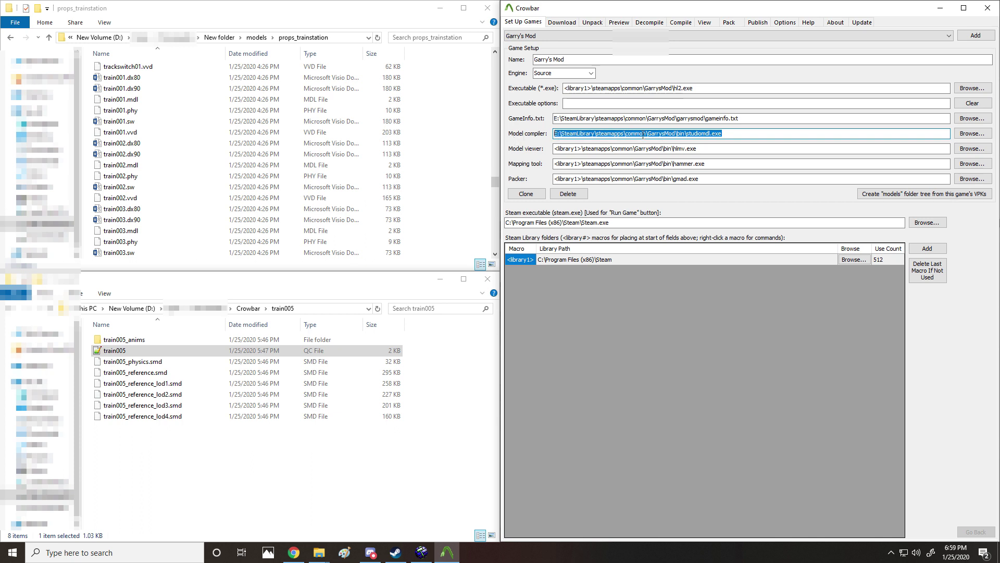
click(707, 136)
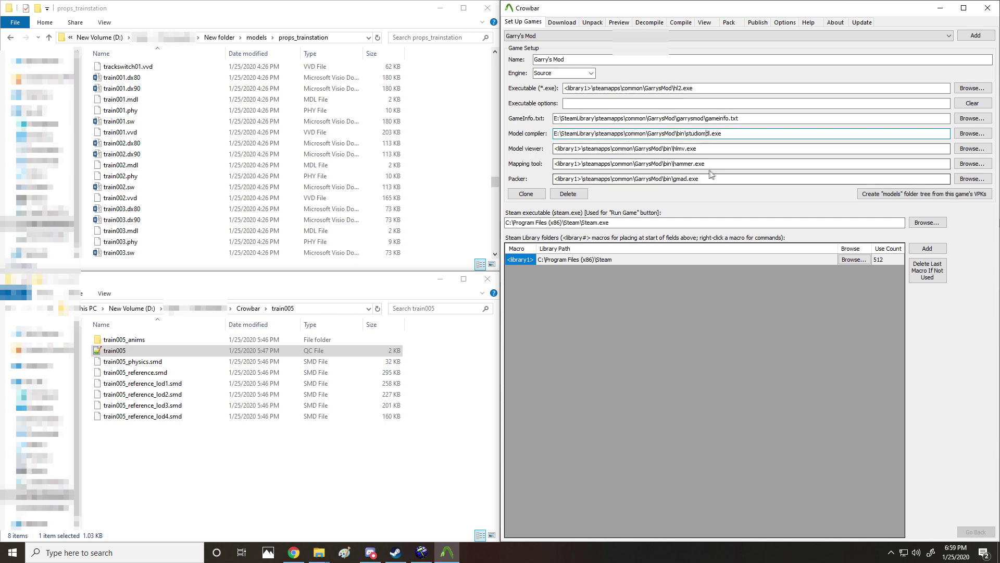
click(680, 21)
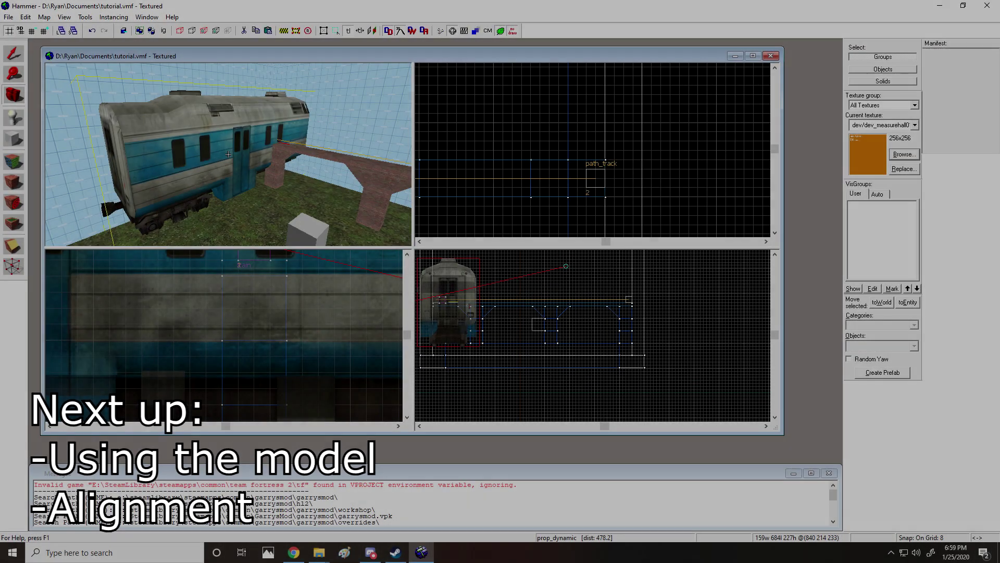
Step: Switch to Hammer and change the train prop_dynamic's World Model to props_trainstation/train001tiny.mdl, filtering the model browser by "tiny"
key(a)
key(w)
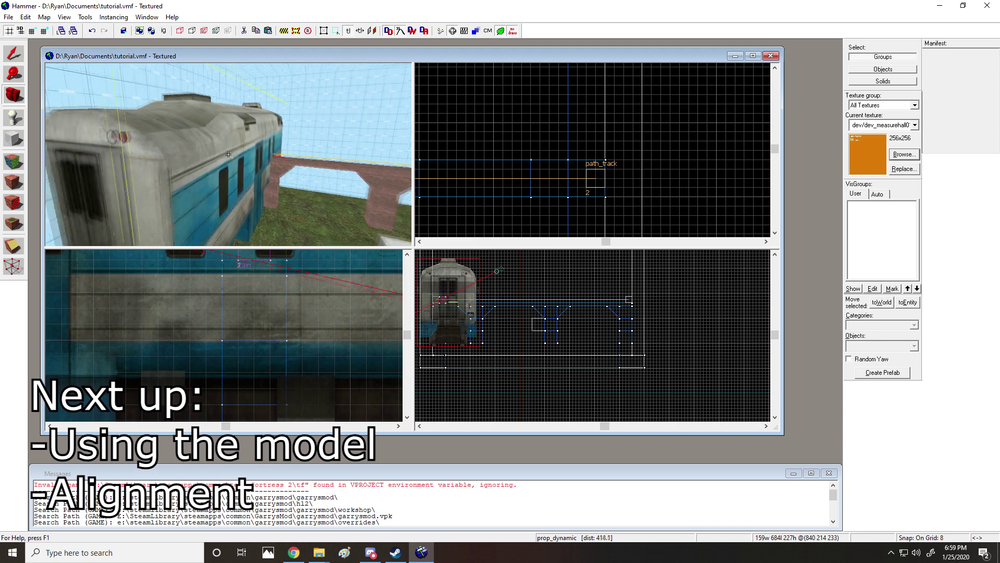
key(z)
key(shift+s)
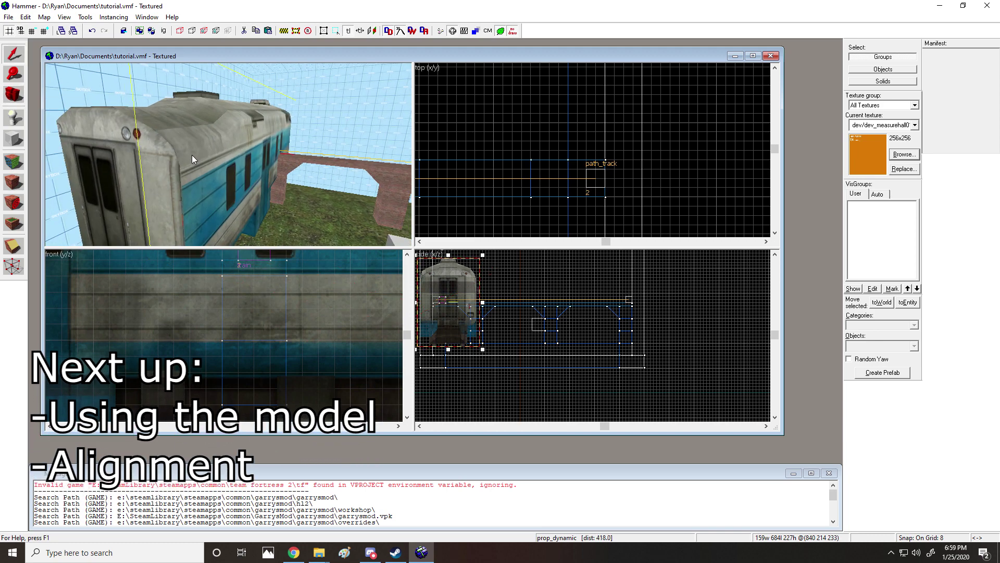
double_click(191, 155)
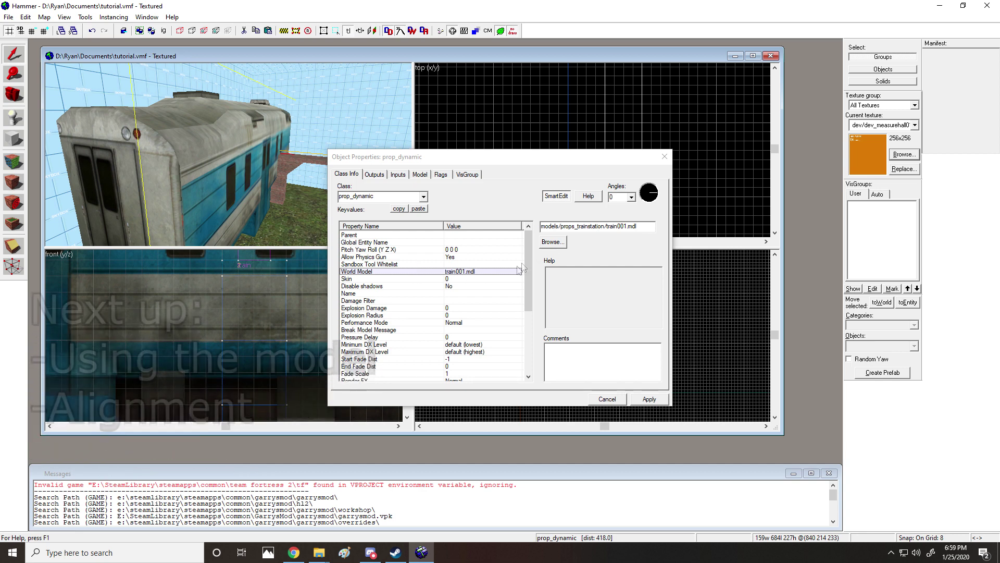
click(553, 241)
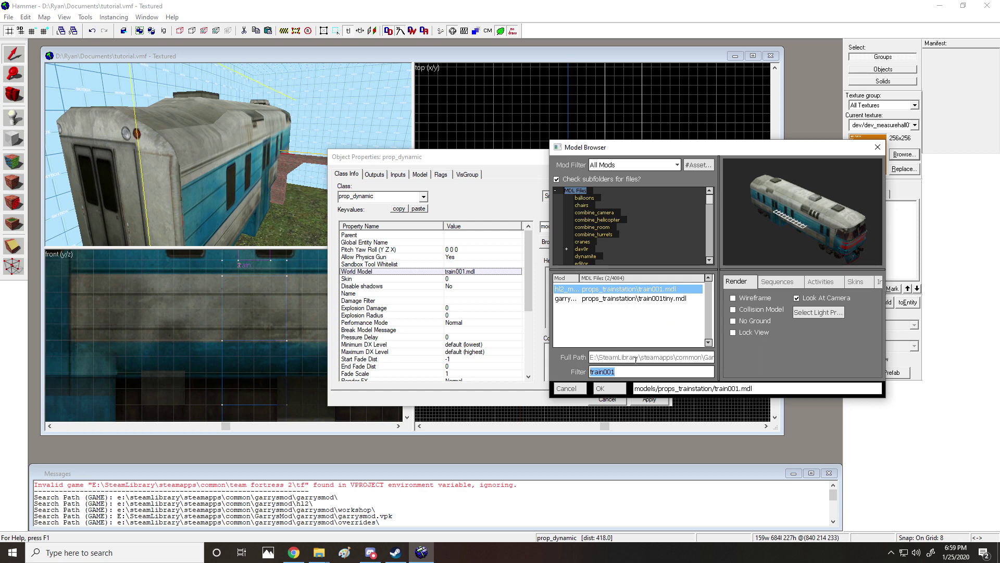
text(tiny)
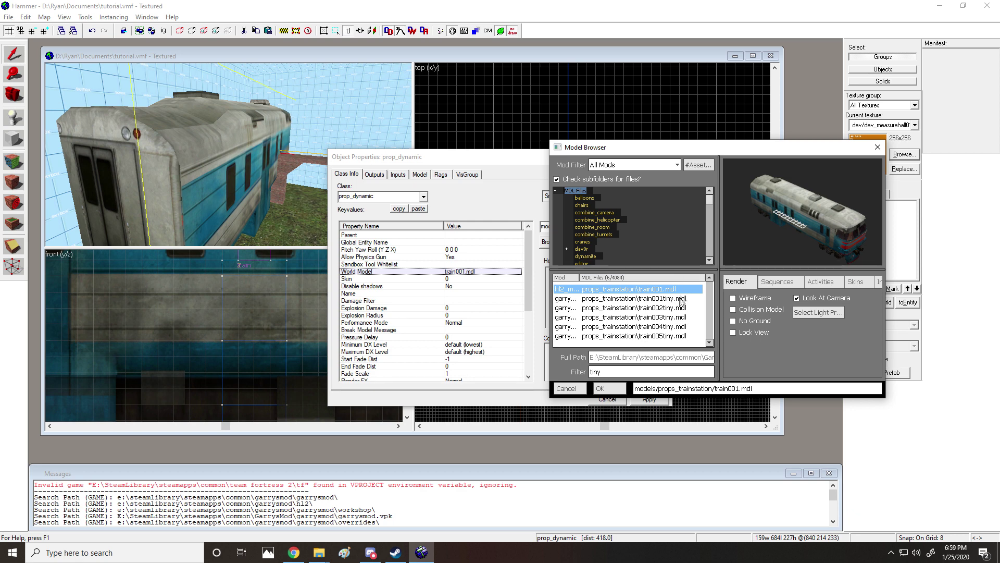
click(681, 299)
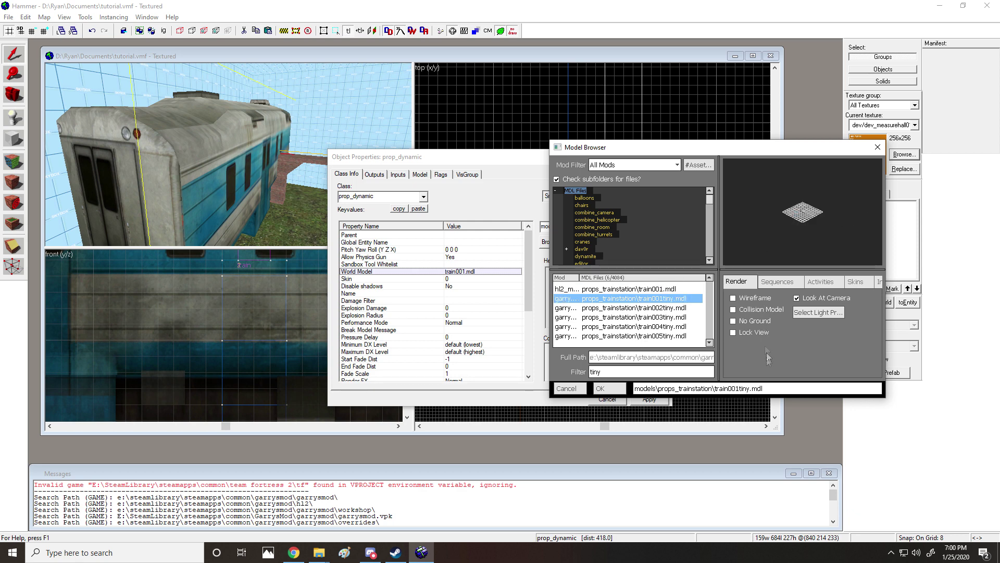
click(672, 290)
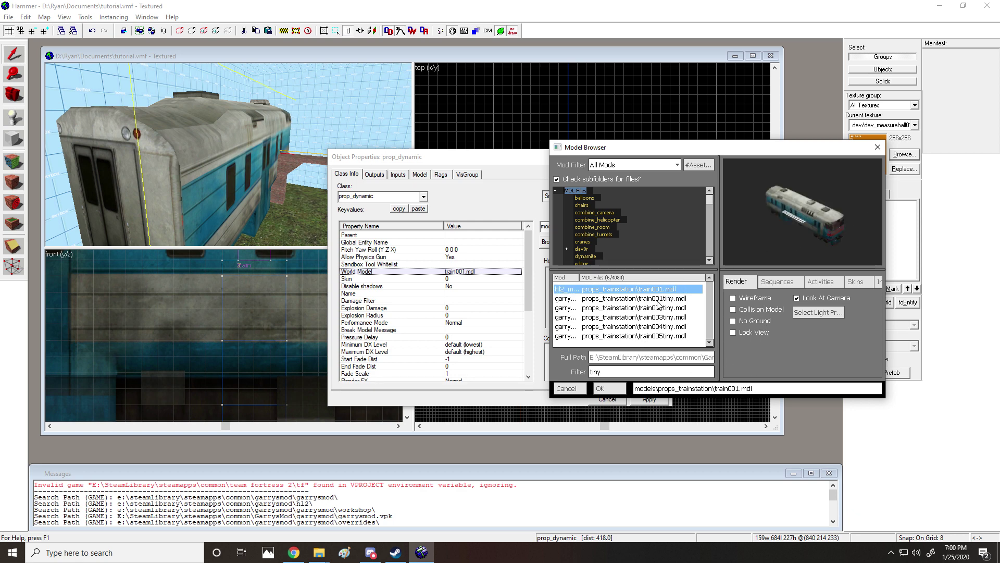
click(656, 299)
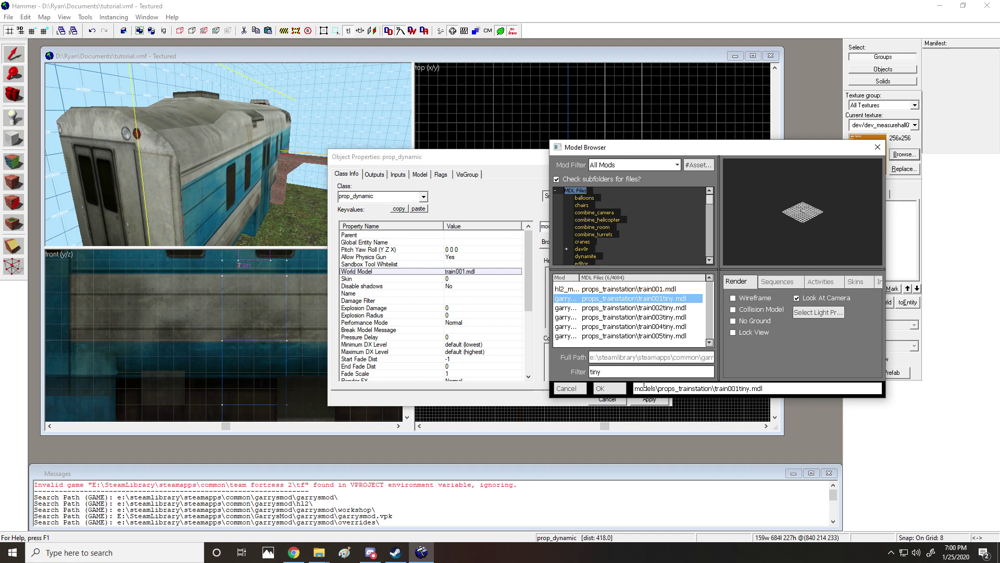
click(608, 388)
click(650, 401)
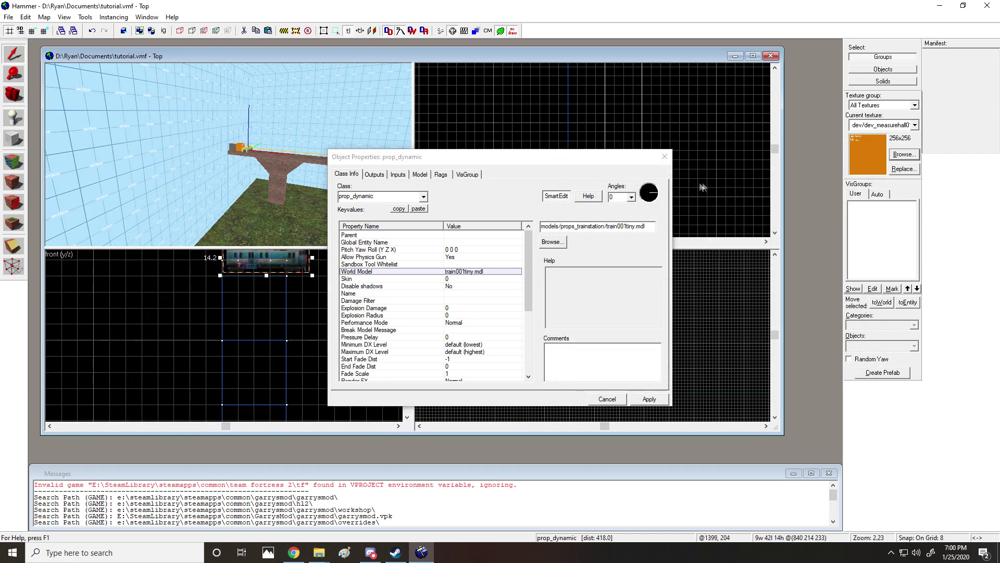
Step: Raise the train prop_dynamic in the side view so its wheels rest on the bridge deck beside the orange block
click(661, 159)
click(14, 95)
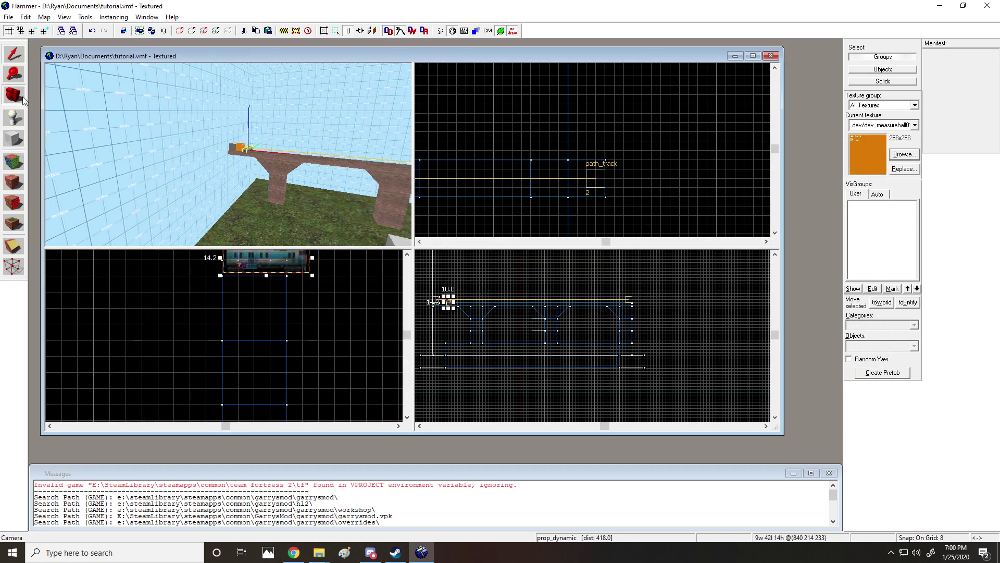
drag(208, 155, 228, 154)
right_drag(228, 154, 228, 125)
mouse_move(228, 154)
mouse_down()
mouse_move(228, 182)
mouse_move(228, 171)
mouse_up()
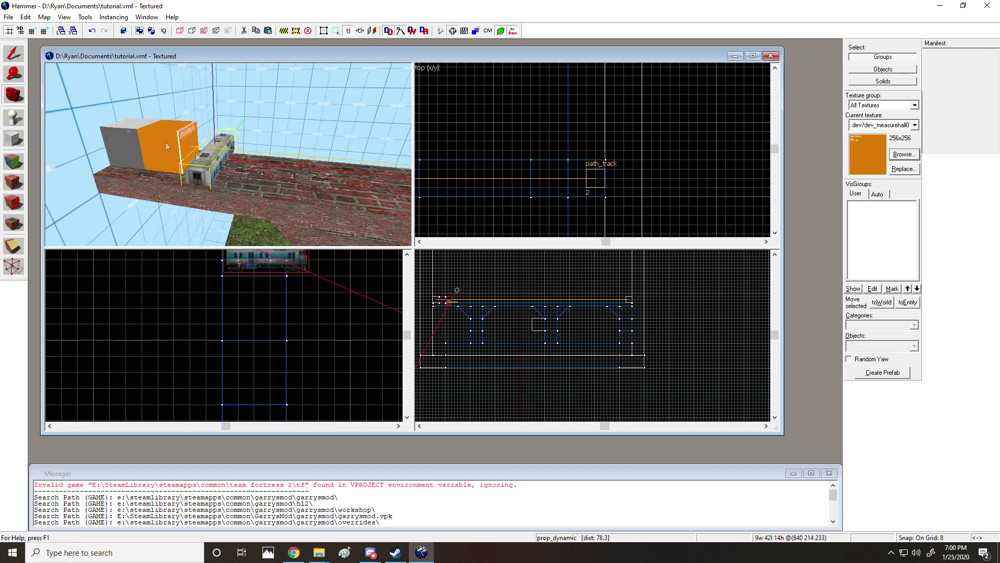
click(18, 49)
click(184, 135)
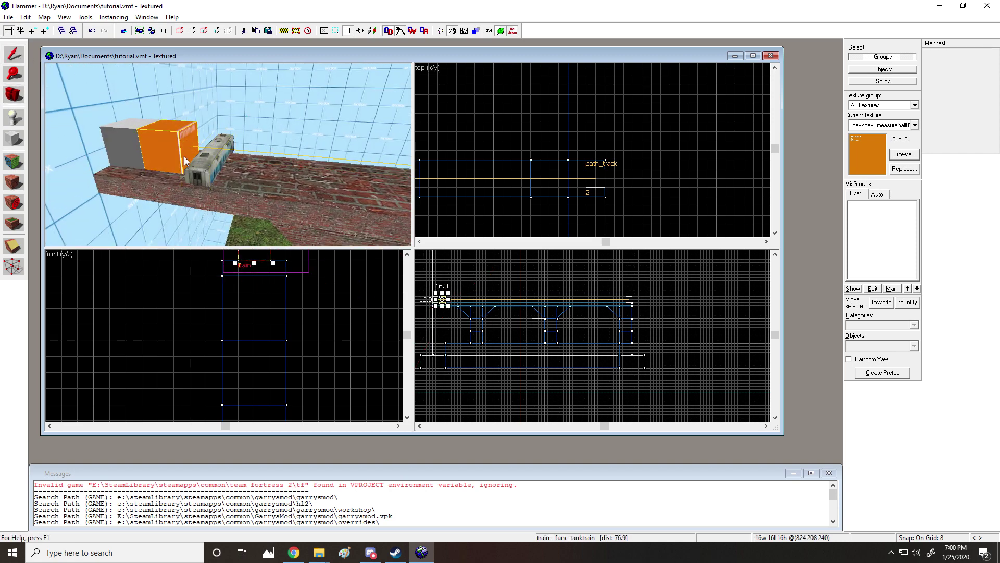
click(201, 170)
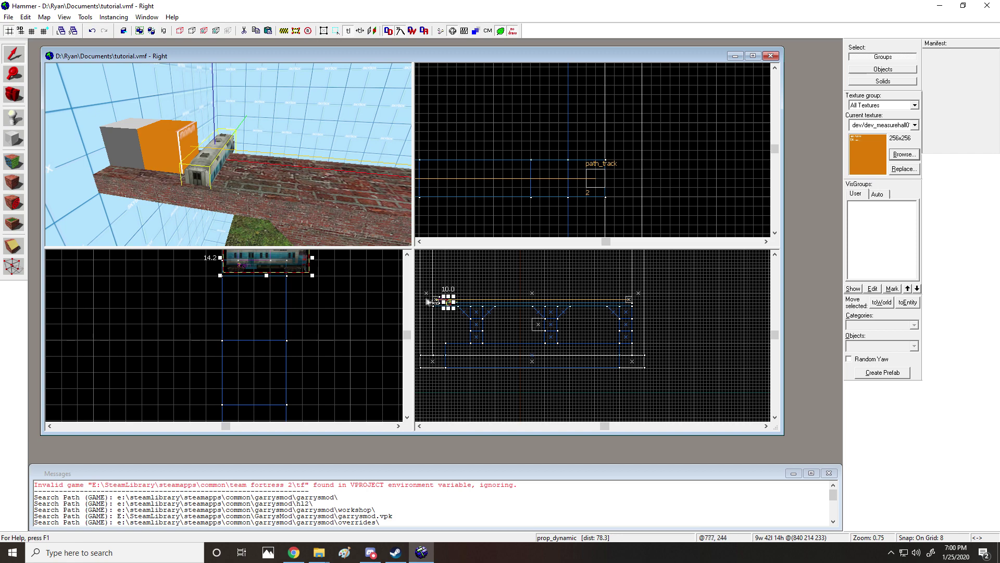
scroll(437, 301, up, 10)
drag(484, 319, 485, 300)
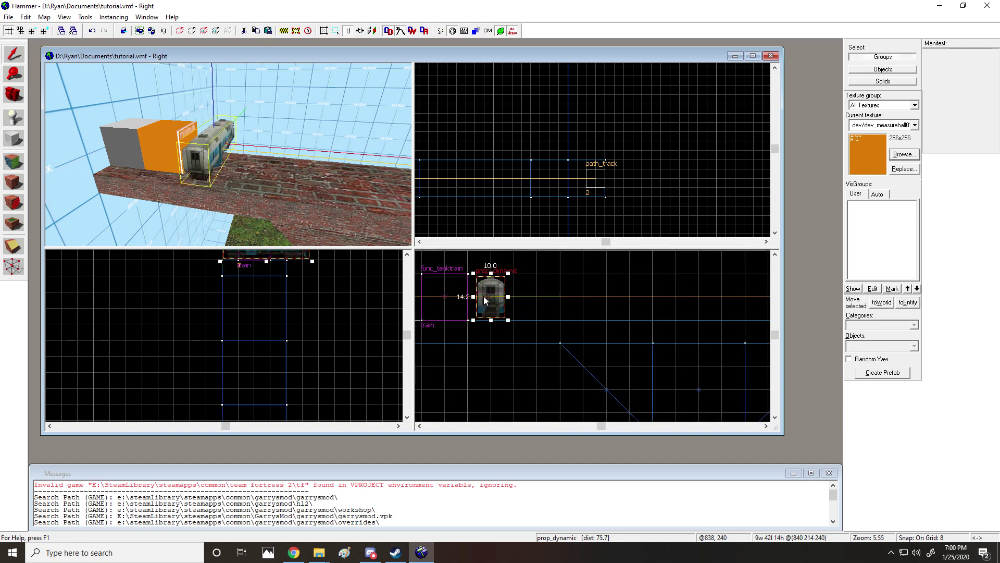
click(485, 300)
Step: Rotate the train prop to a yaw of 270 so it runs along the track, and centre it on the func_tanktrain block
scroll(429, 211, down, 8)
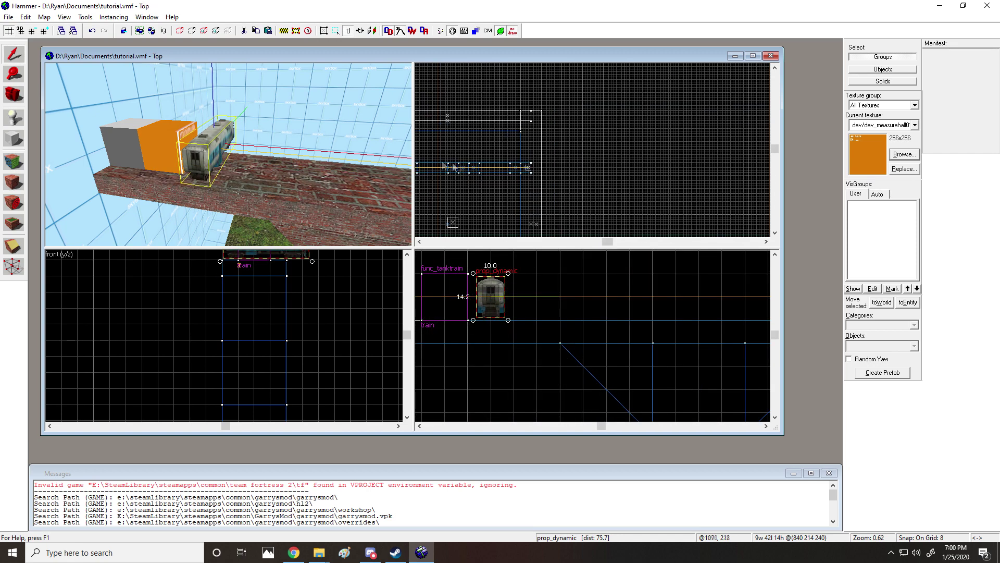
scroll(568, 151, up, 13)
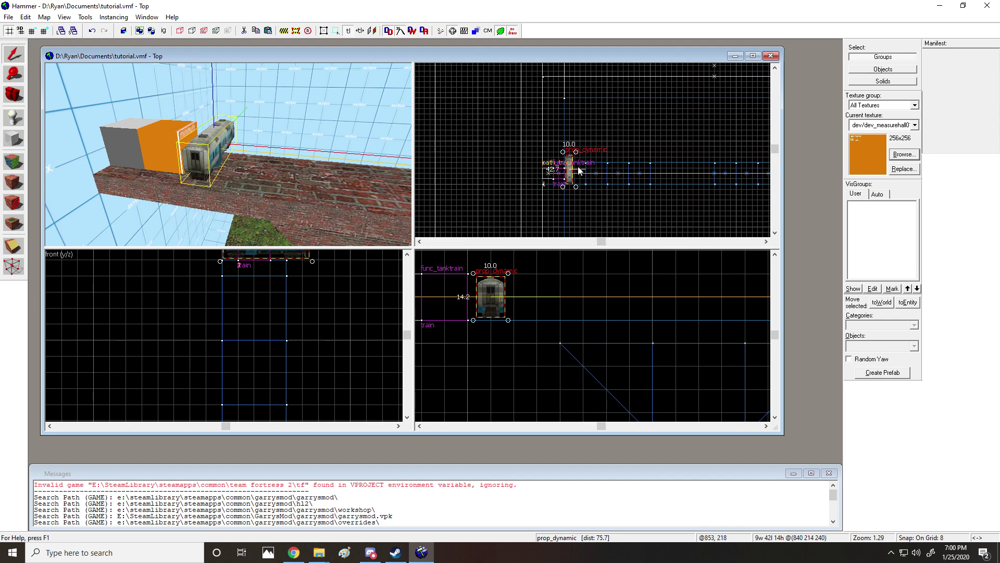
drag(567, 128, 625, 195)
drag(555, 183, 521, 190)
key(Escape)
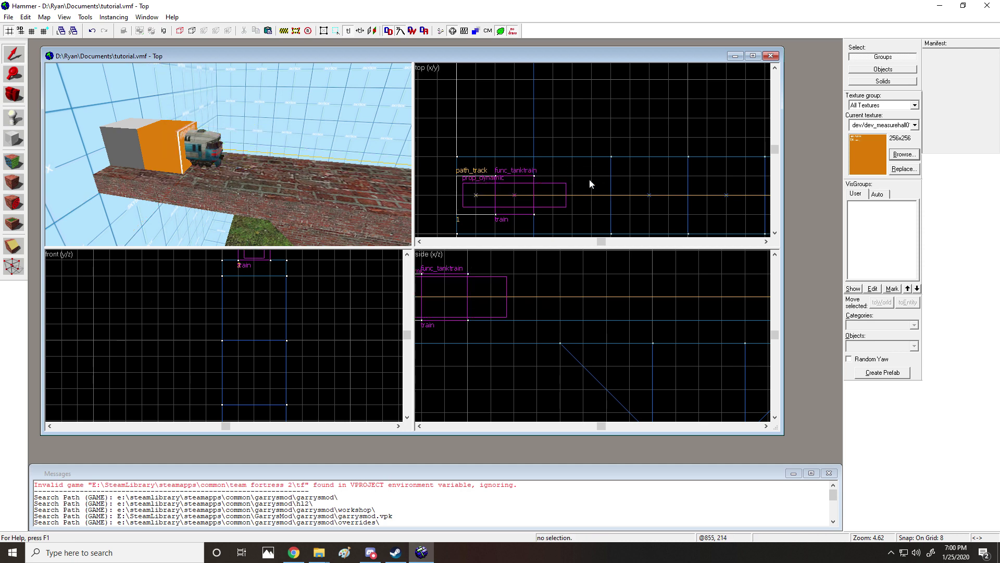
Step: Try to give the func_tanktrain block the tools/toolsinvisible texture through face editing, filtering the textures by "invis"
double_click(160, 136)
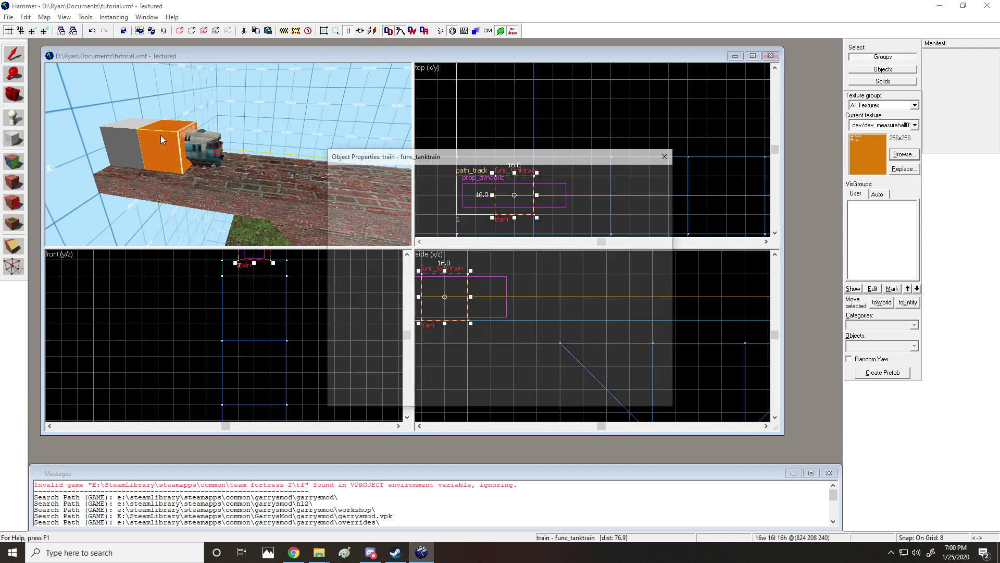
click(664, 156)
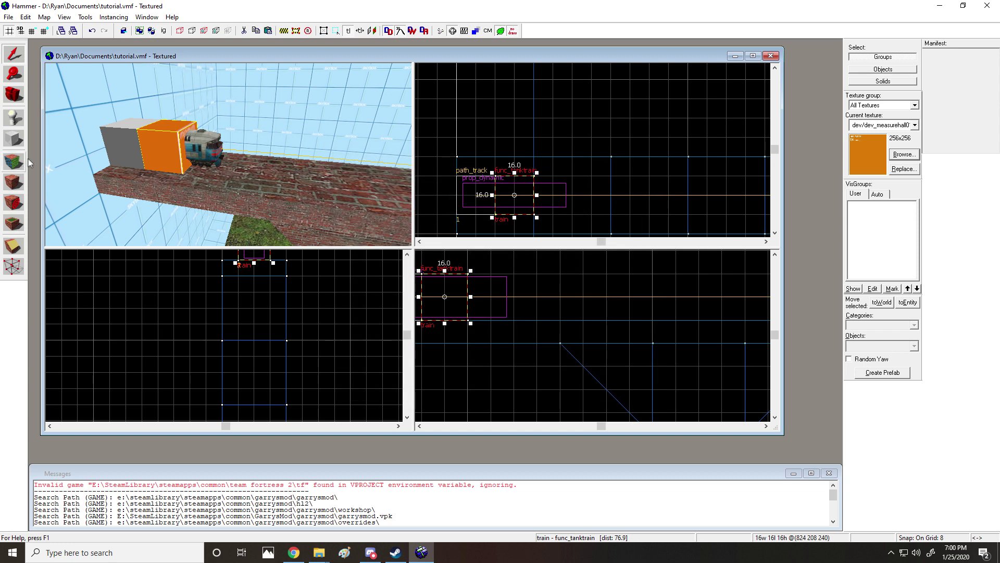
key(shift+a)
click(470, 311)
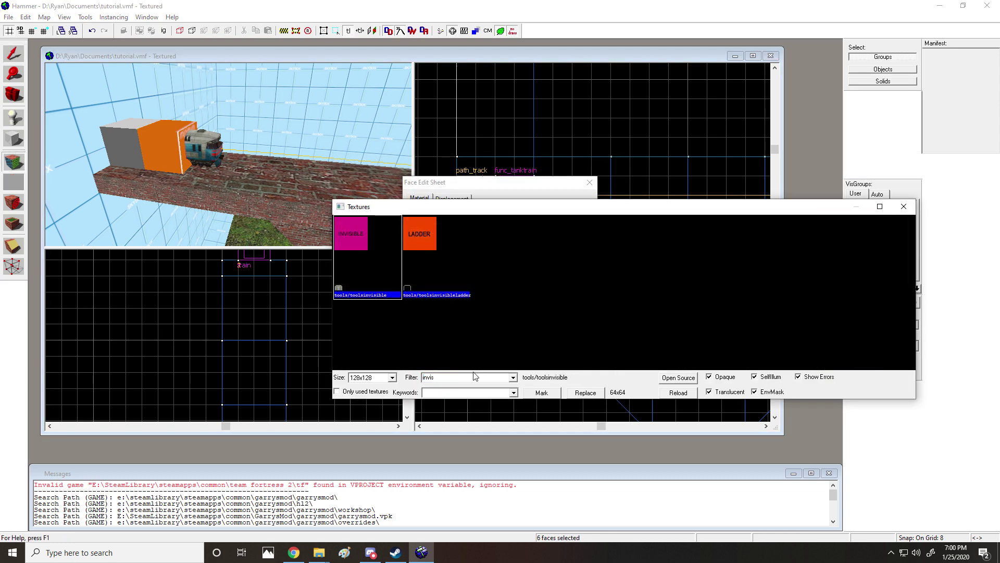
double_click(380, 256)
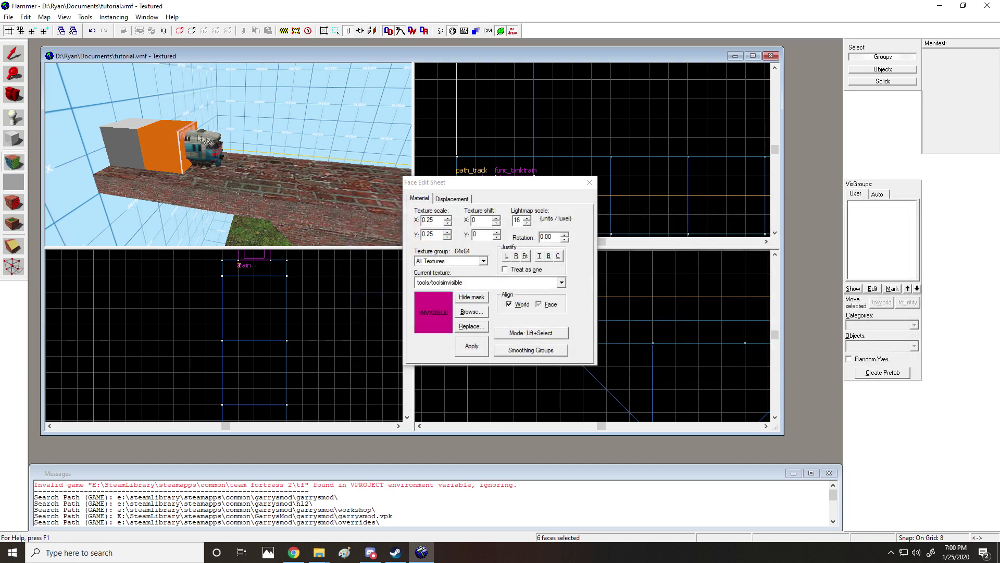
click(161, 140)
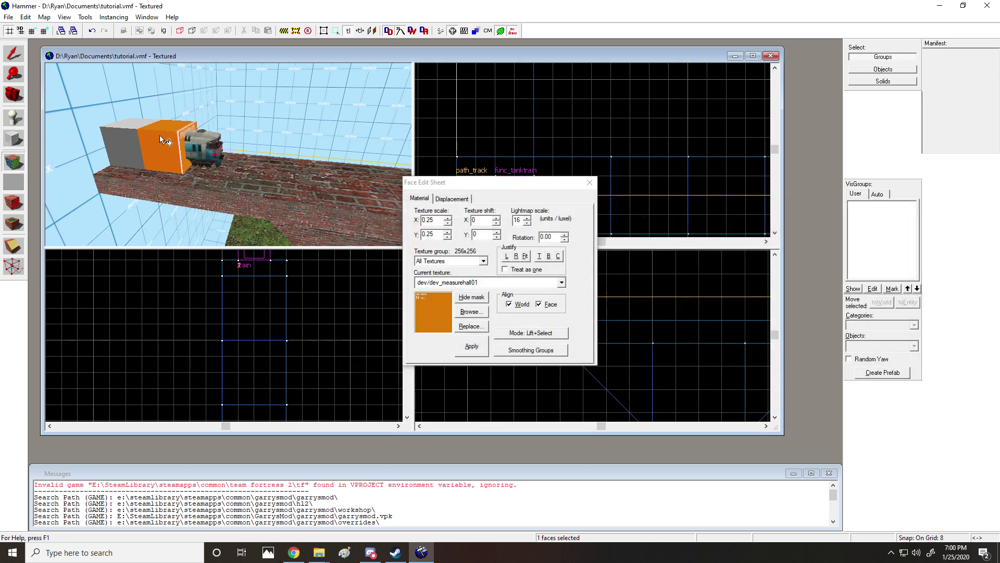
click(589, 181)
Step: Make tools/toolsinvisible the current texture and apply it to the whole func_tanktrain block
click(914, 157)
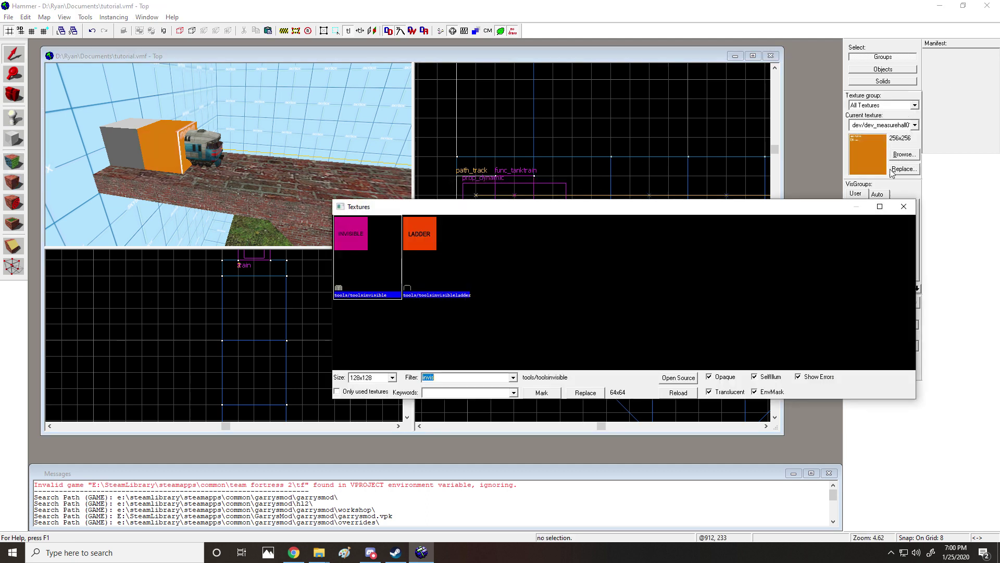
double_click(386, 254)
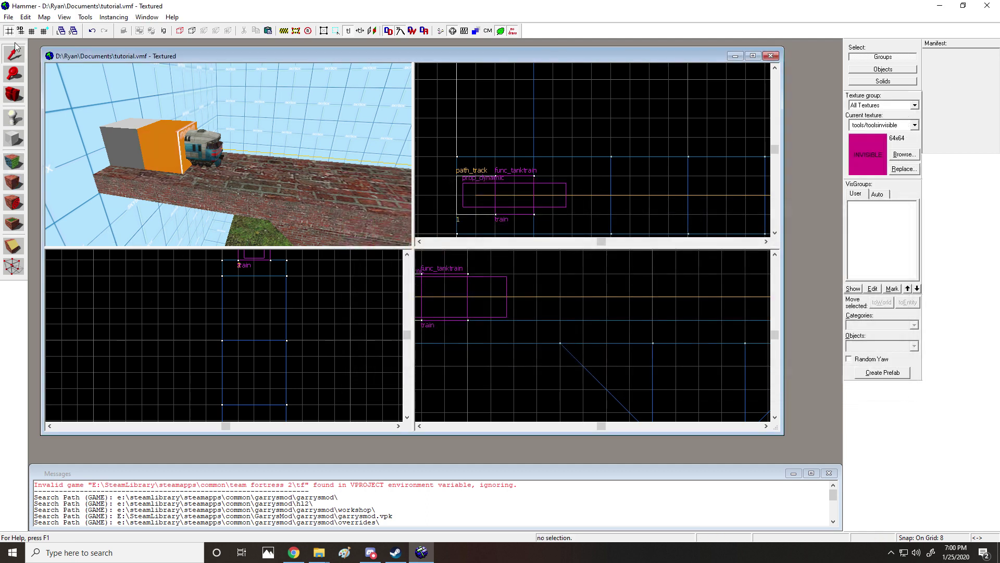
click(159, 137)
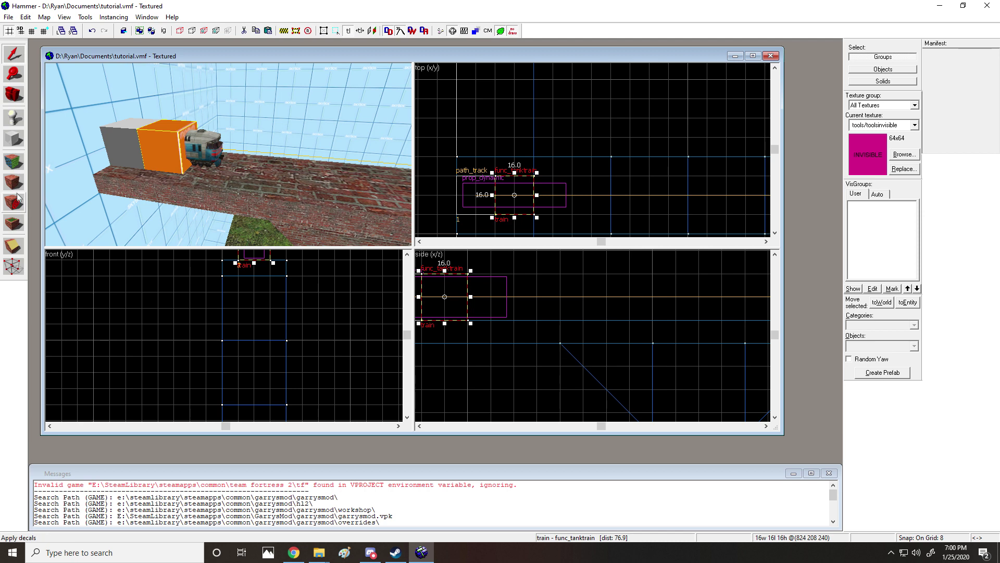
key(shift+t)
Step: Set the train prop_dynamic's Parent to train and apply the change
click(200, 150)
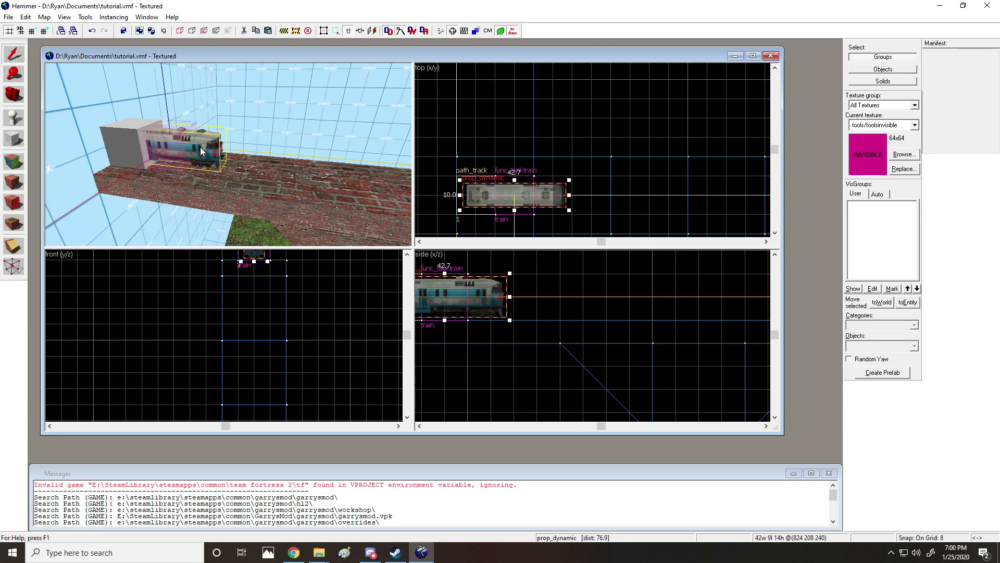
key(alt+Return)
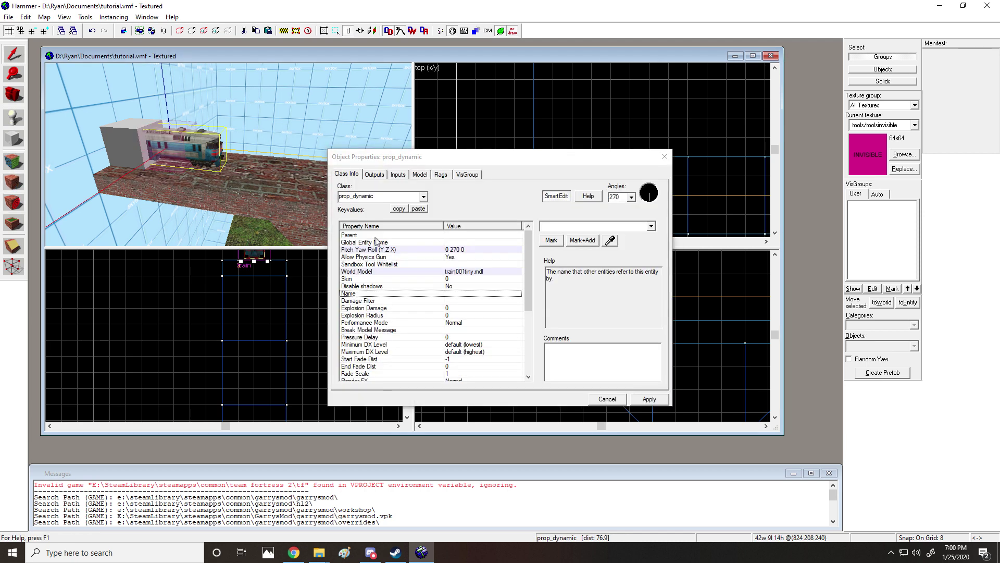
click(351, 235)
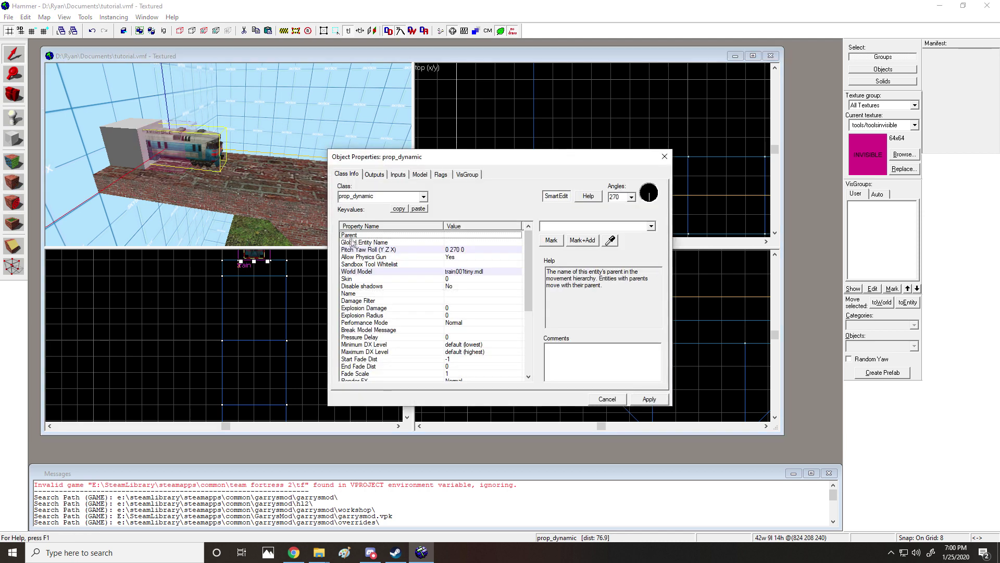
click(651, 226)
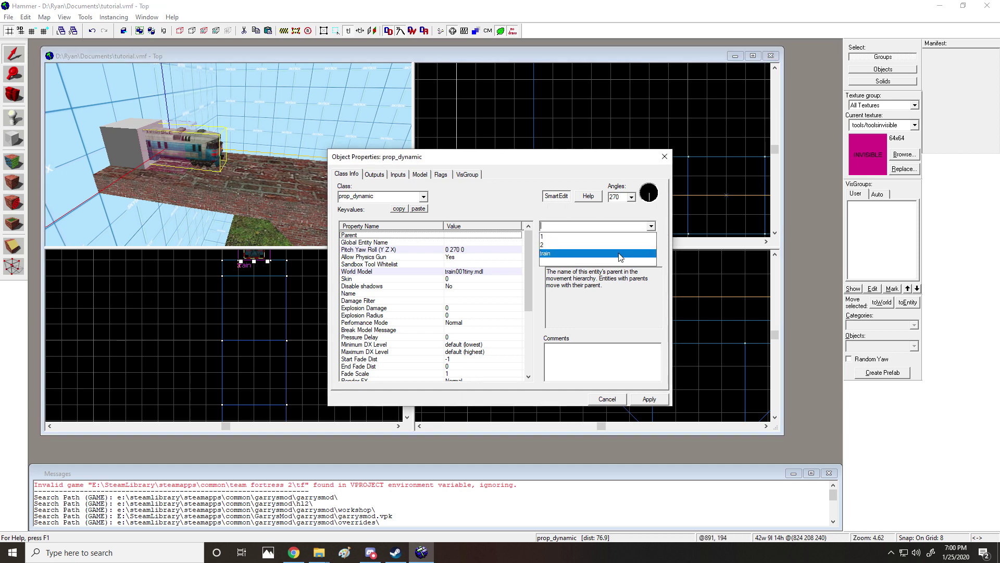
click(620, 255)
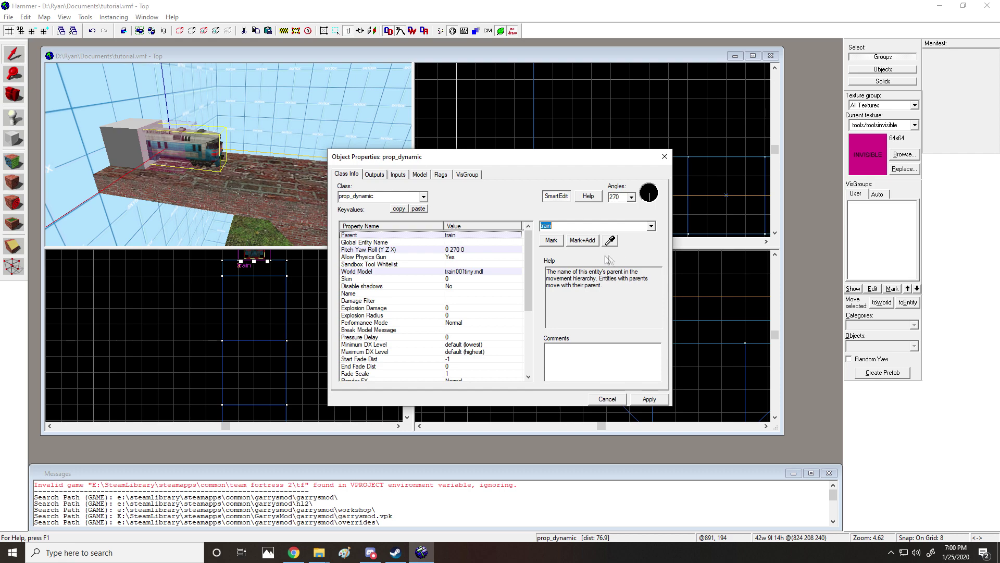
click(645, 399)
click(665, 157)
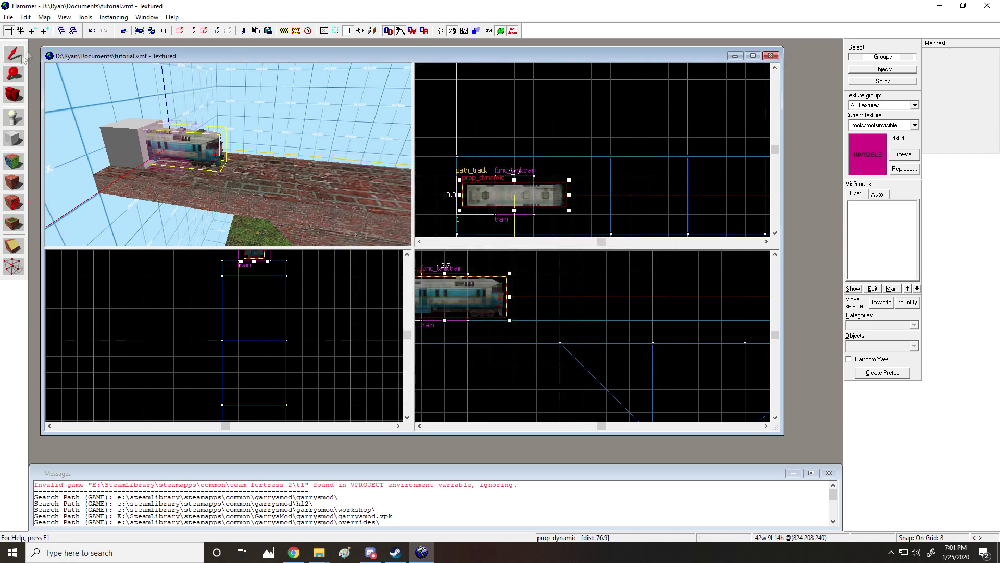
Step: Run the map in the game and examine the train on the bridge from close up and from a distance
click(14, 94)
mouse_move(228, 154)
mouse_down()
mouse_move(228, 183)
mouse_move(228, 154)
mouse_up()
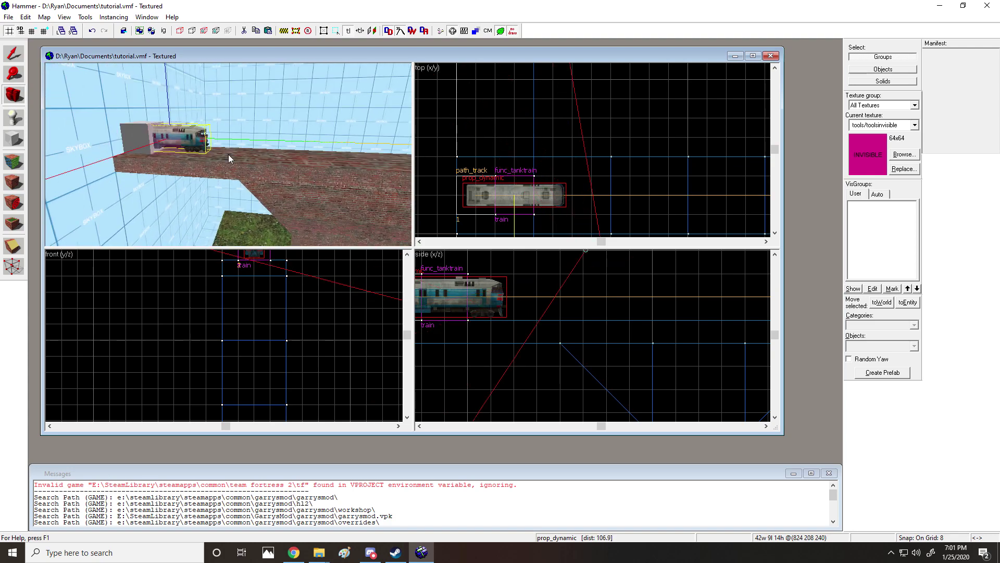
click(9, 17)
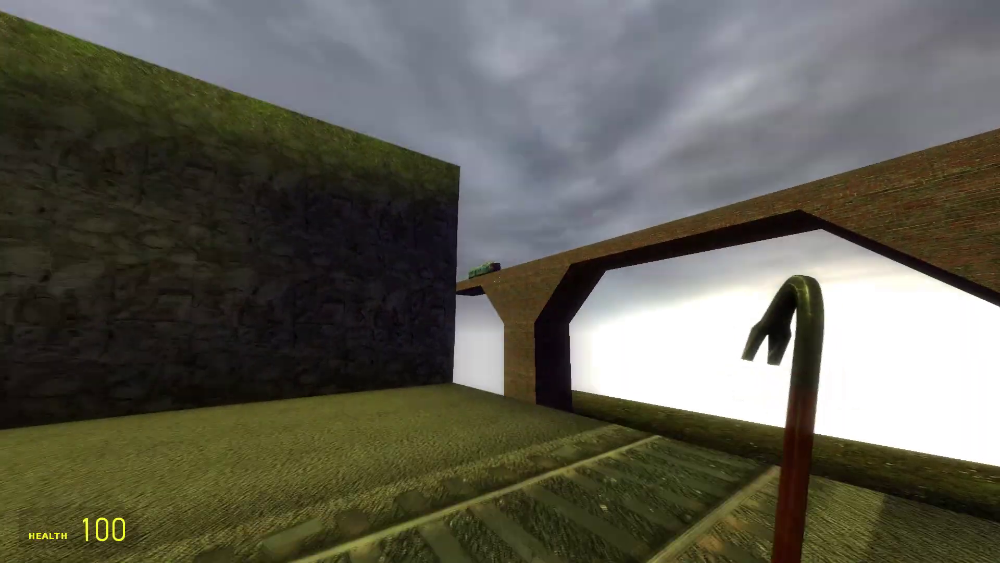
key(w)
key(s)
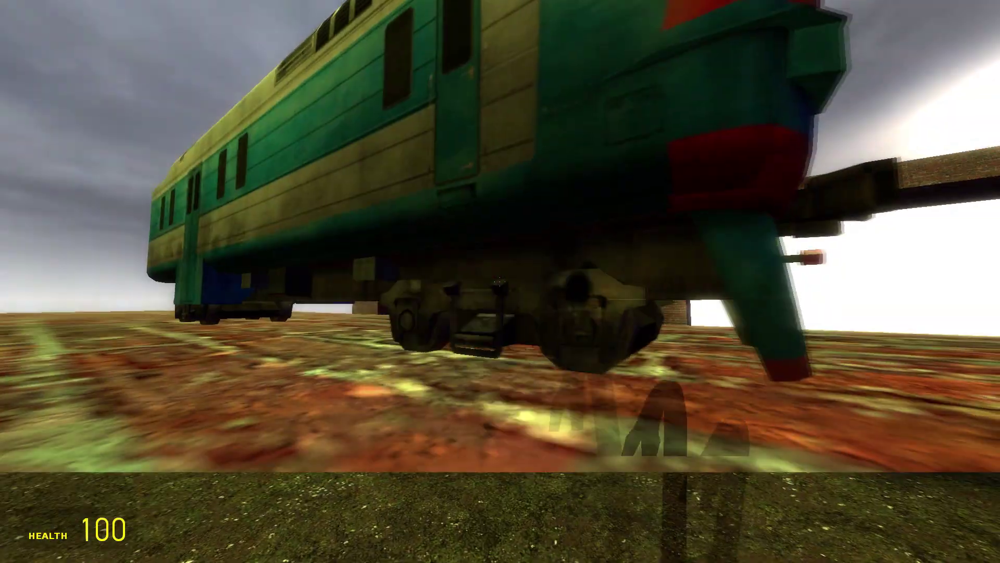
click(499, 282)
key(s)
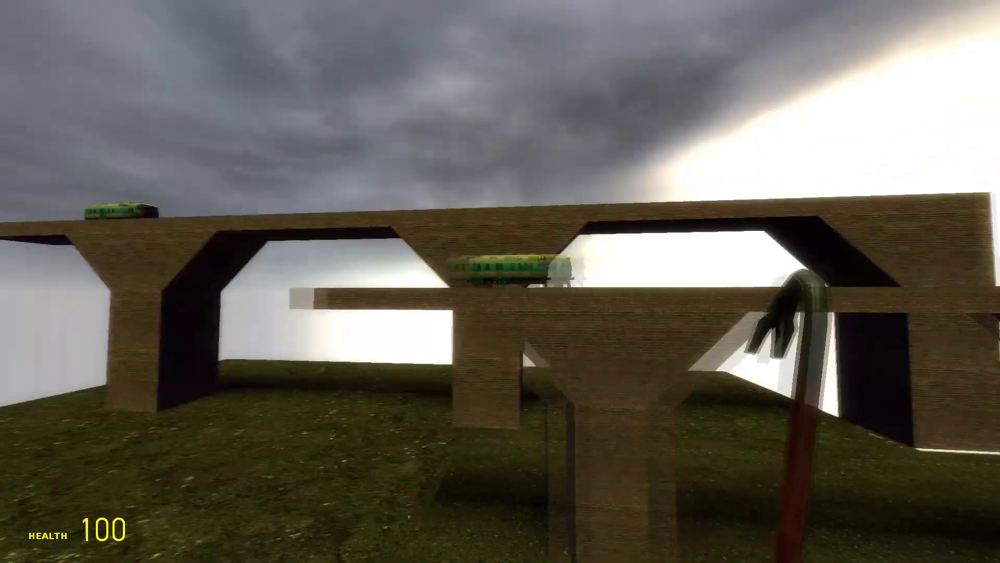
key(2)
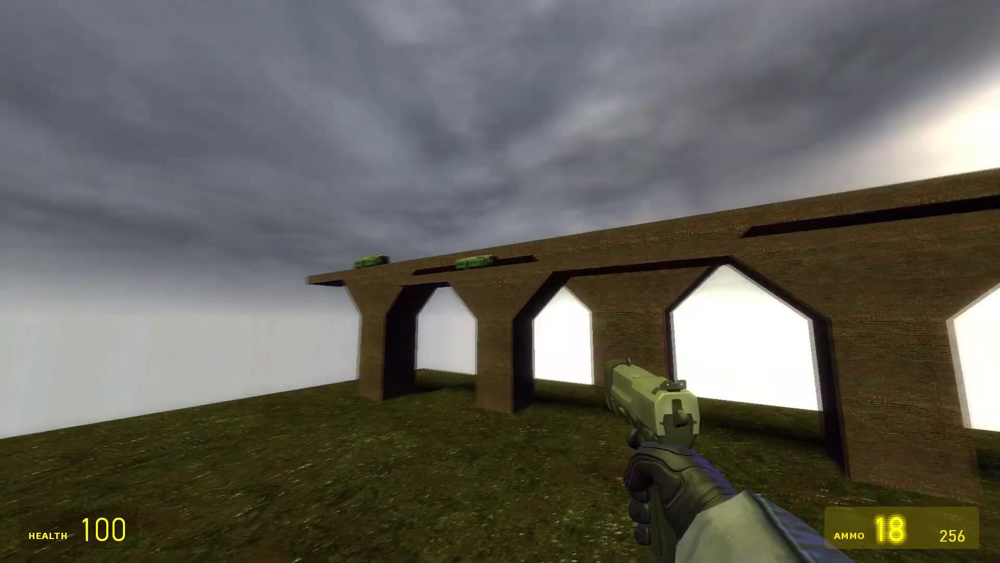
key(a)
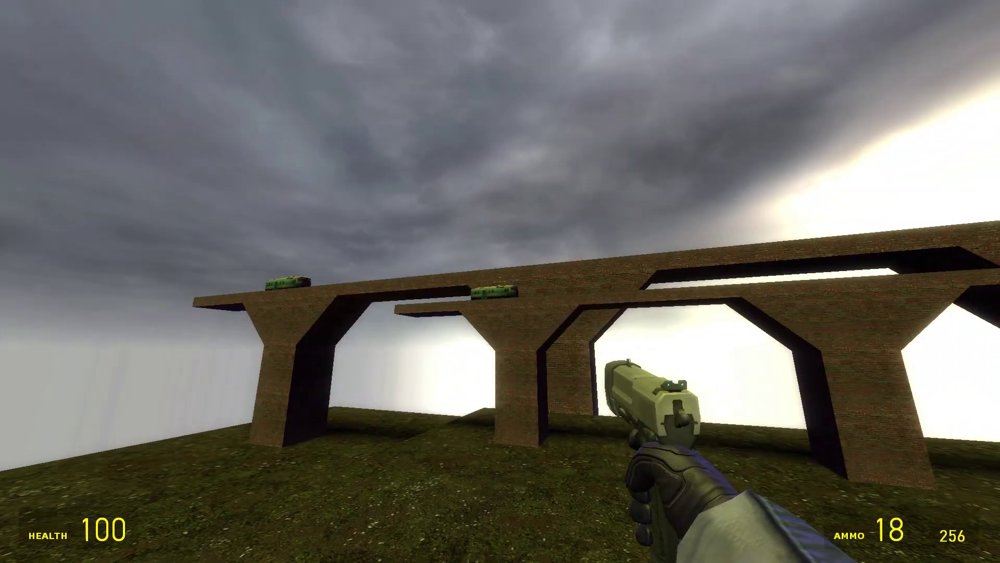
key(3)
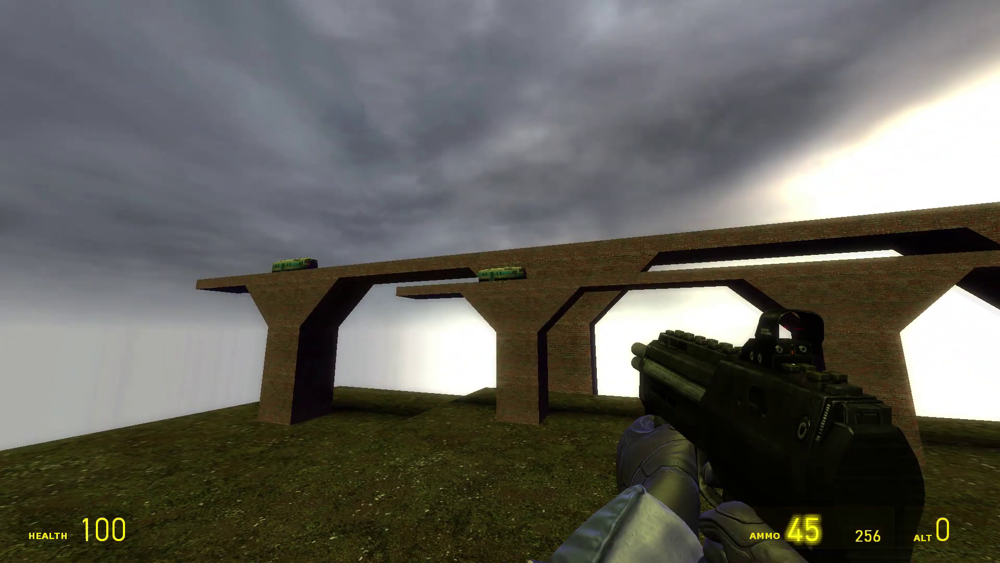
key(d)
key(s)
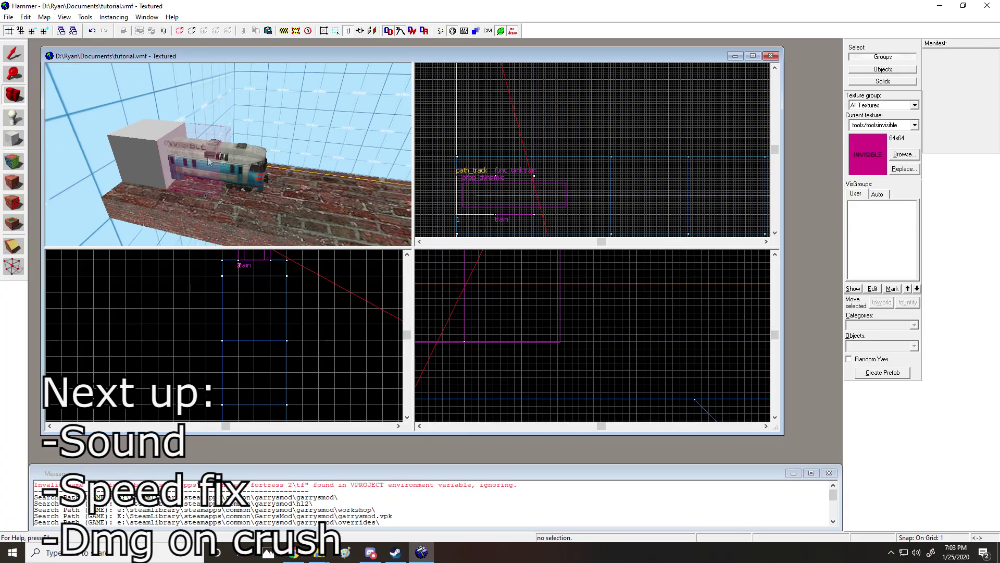
Step: Back in Hammer, set the func_tanktrain's Initial Speed to 15 units per second
click(13, 52)
double_click(190, 149)
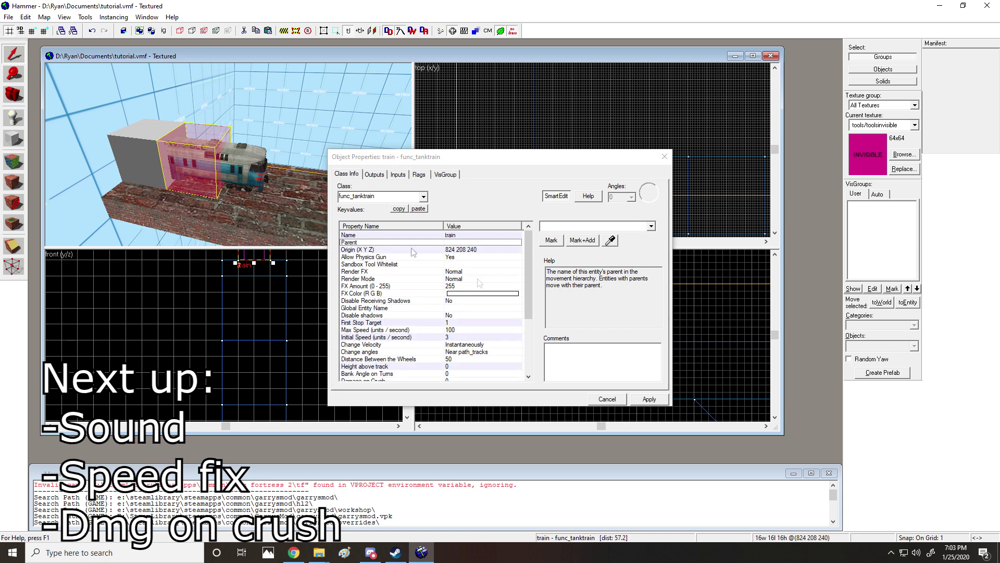
click(457, 338)
text(1)
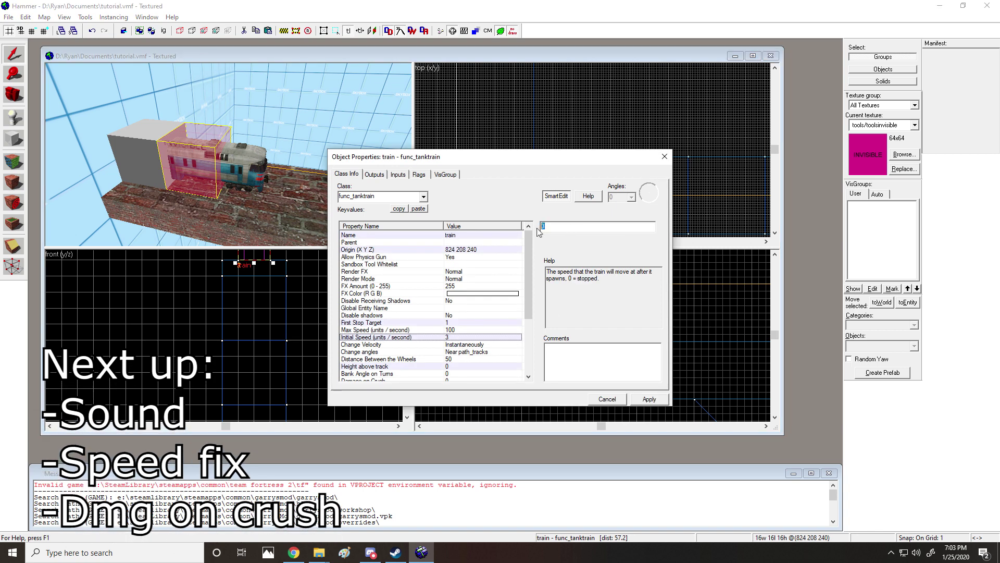
text(5)
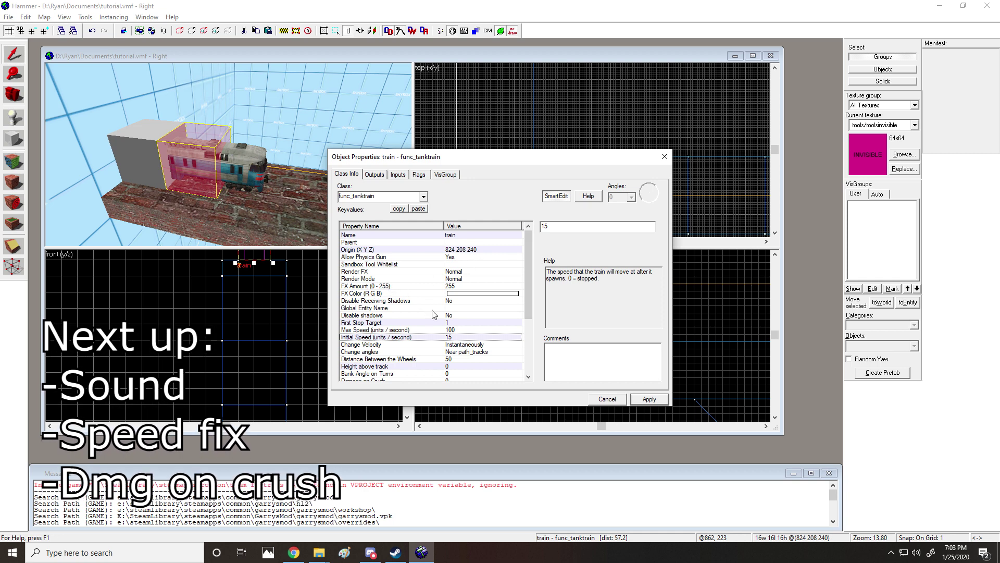
Step: Set the func_tanktrain's Damage on Crush to 1000 and apply the change
scroll(412, 297, down, 1)
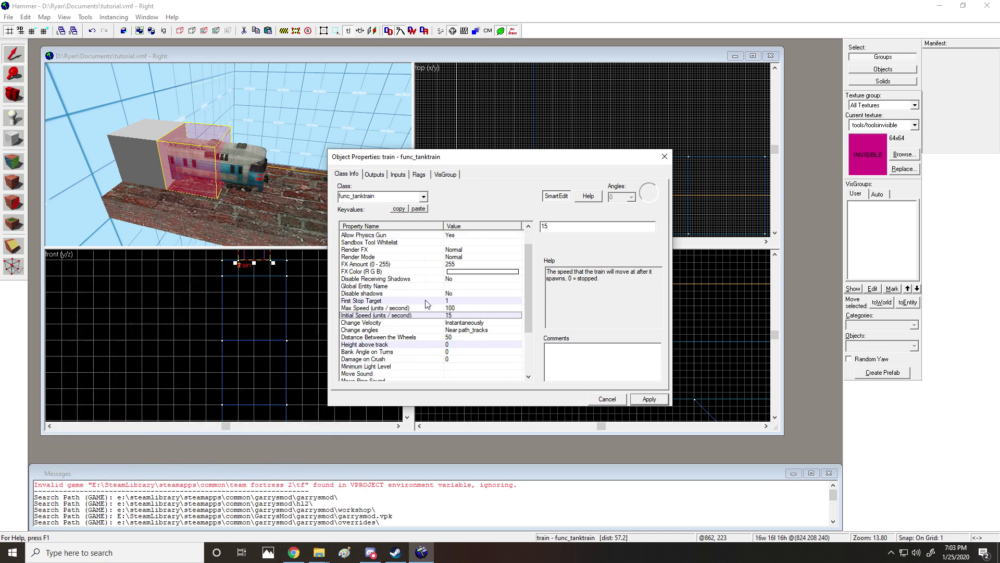
scroll(428, 307, down, 1)
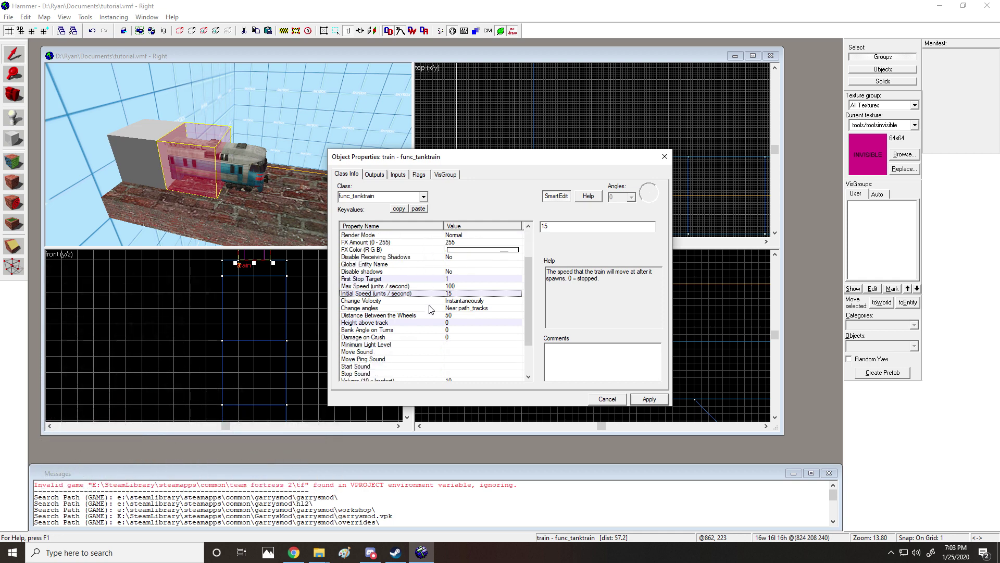
click(436, 338)
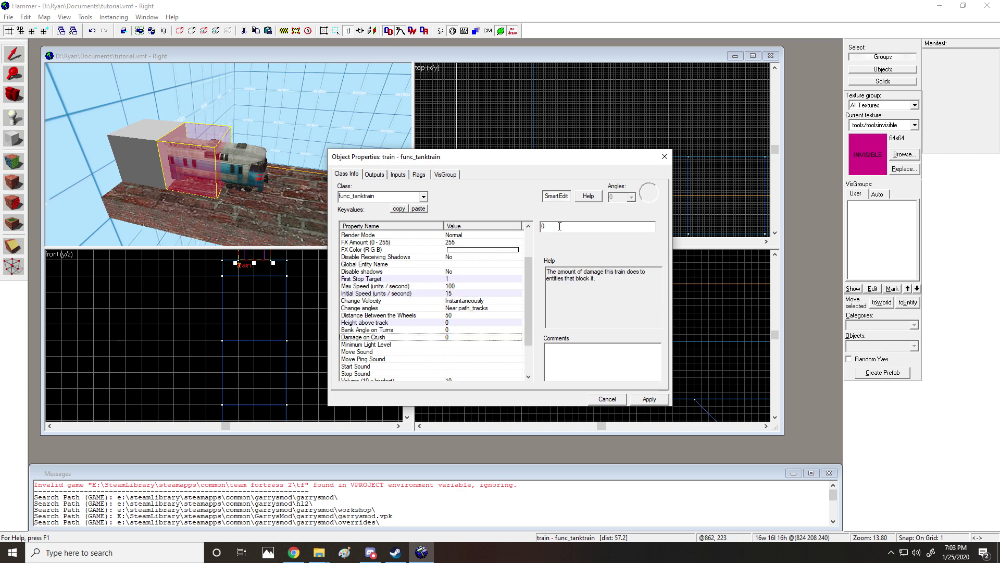
text(1000)
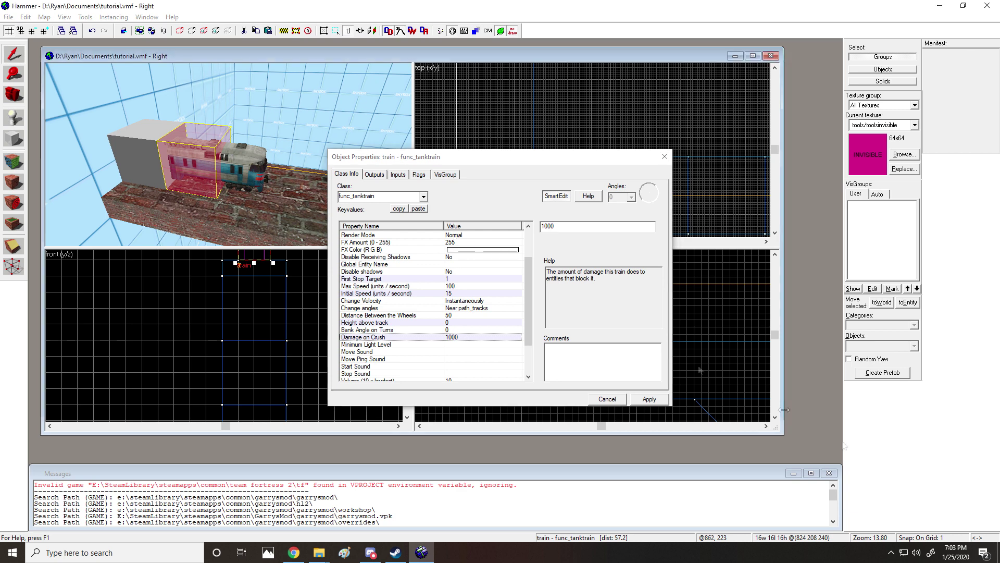
click(649, 398)
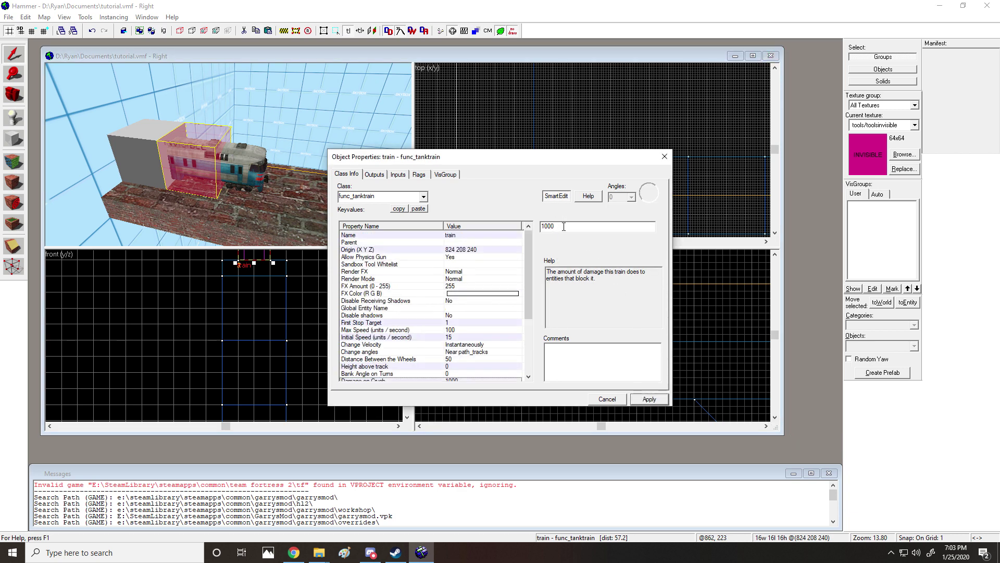
Step: Review the help descriptions of the train's Move Sound, Move Ping Sound, Start Sound and Stop Sound properties
scroll(496, 307, down, 3)
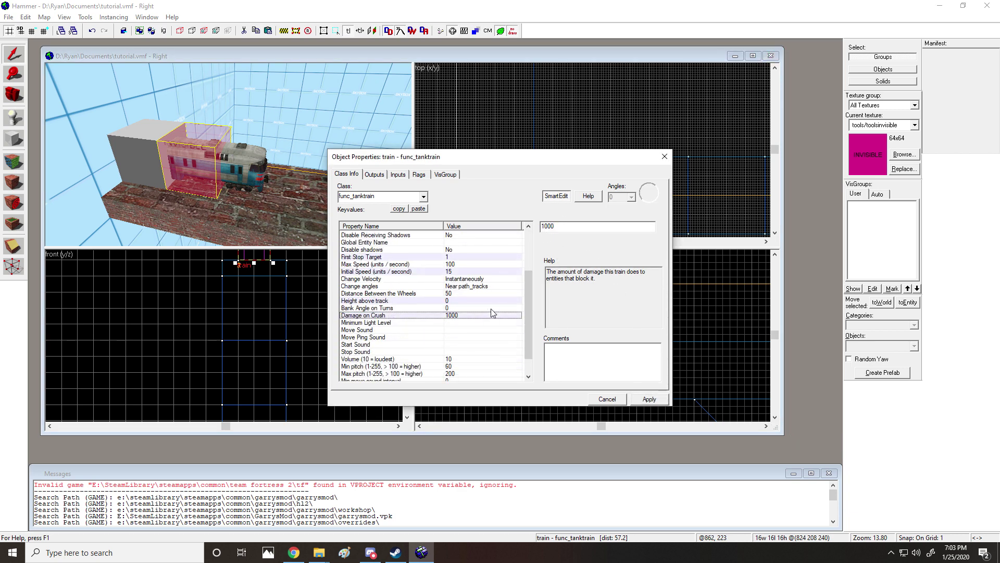
click(445, 322)
click(449, 328)
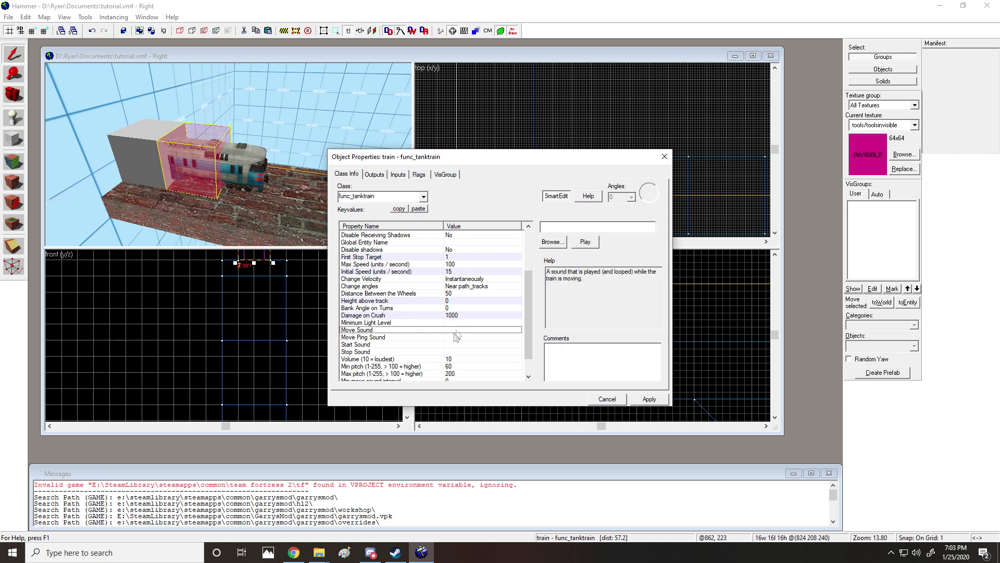
click(371, 337)
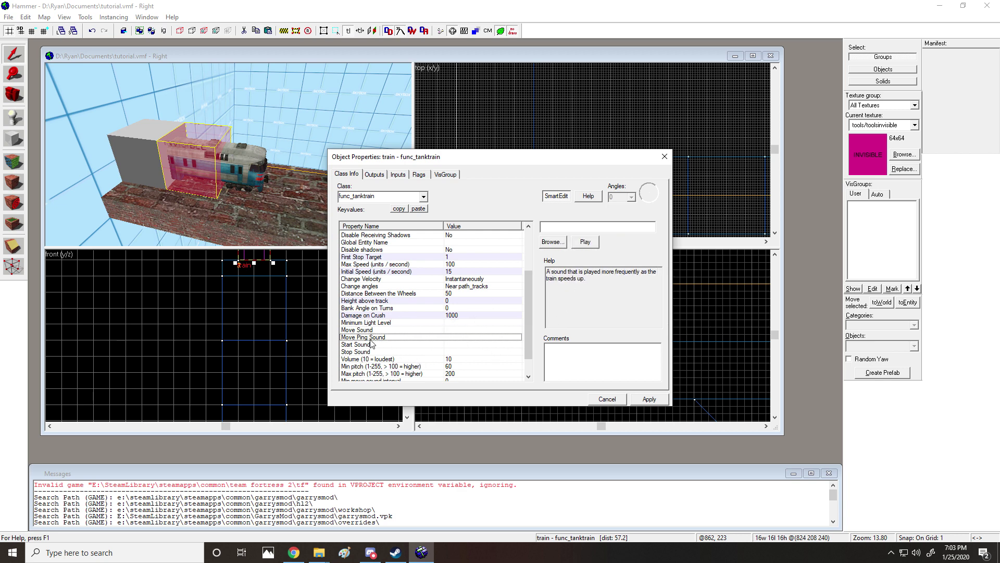
click(374, 346)
click(381, 353)
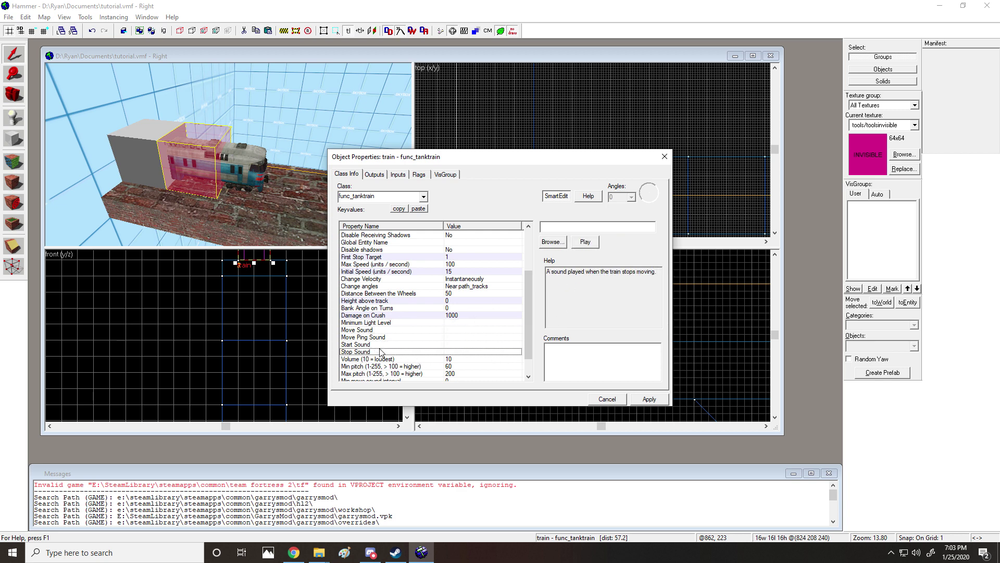
Step: Browse the game sounds for the Start Sound property, filtering them by train and by train_mo
click(385, 345)
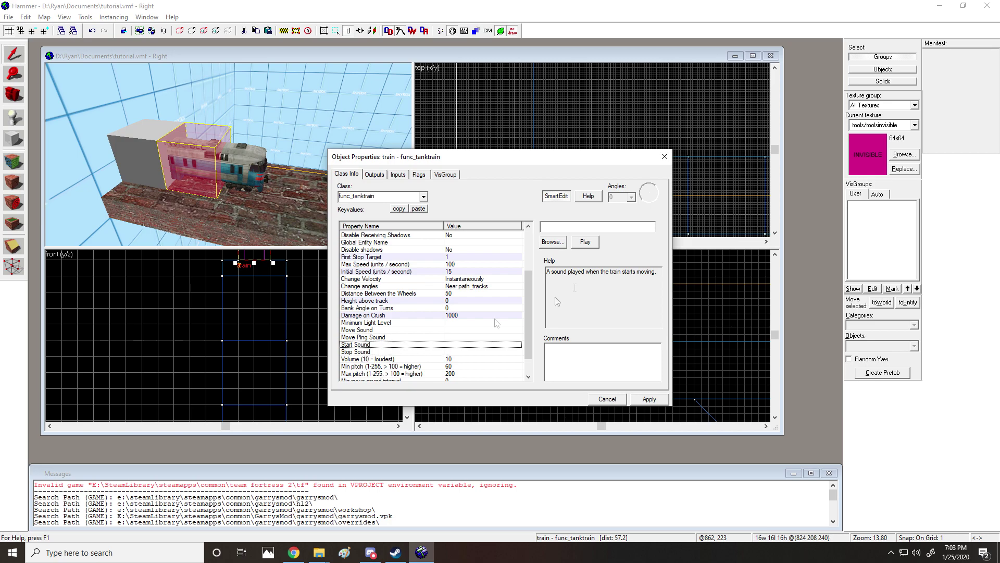
click(552, 241)
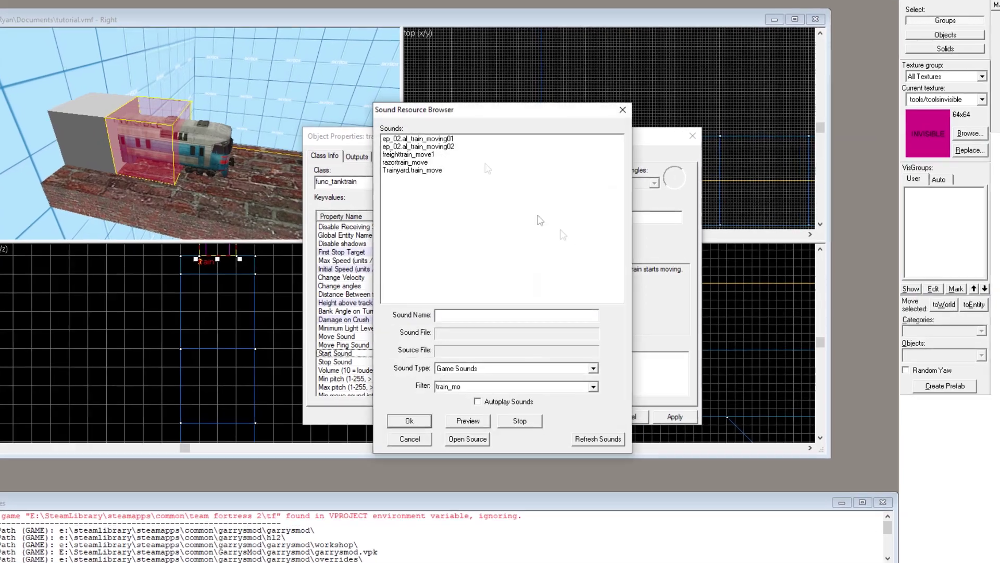
drag(473, 386, 430, 386)
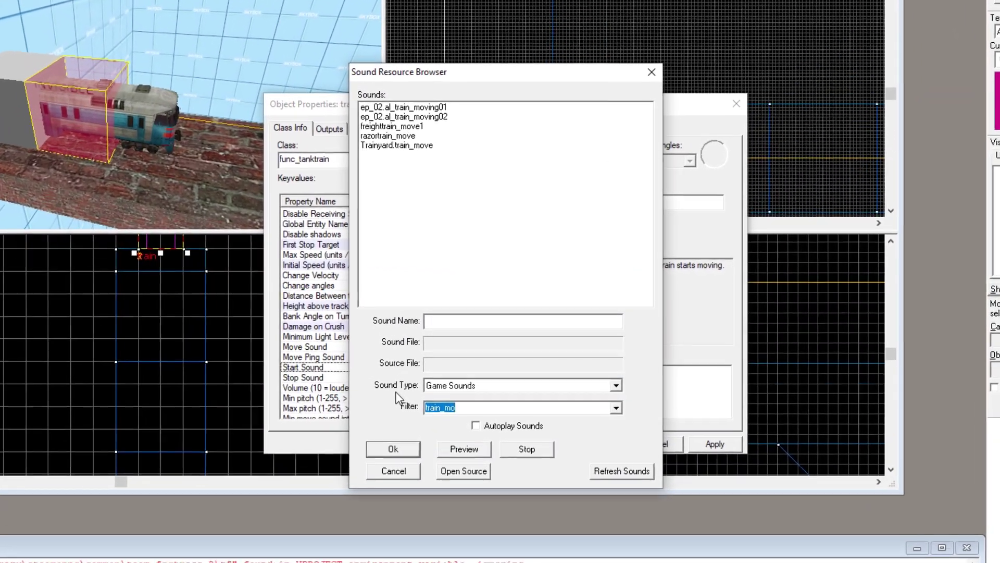
key(BackSpace)
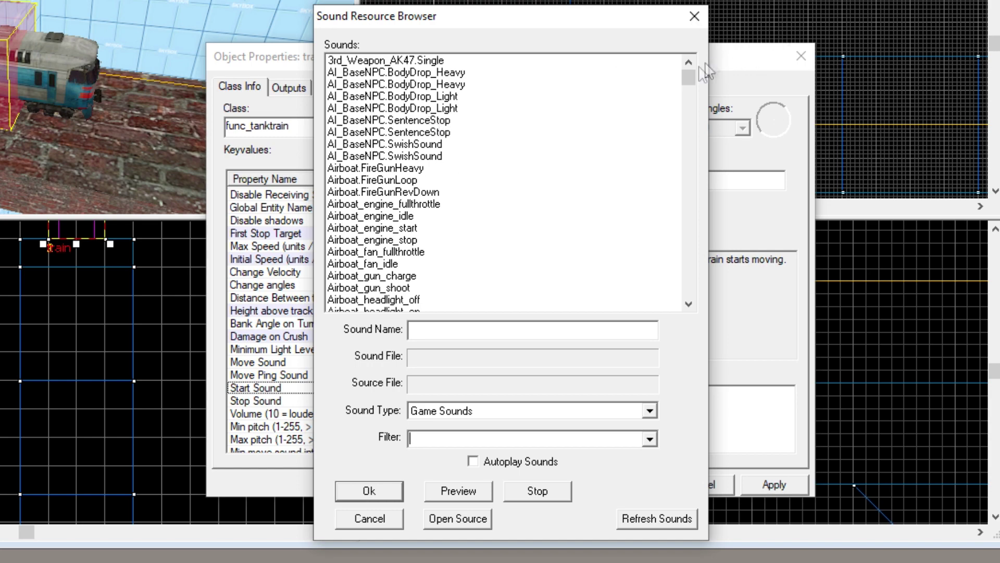
mouse_move(688, 77)
mouse_down()
mouse_move(688, 279)
mouse_move(676, 260)
mouse_move(687, 83)
mouse_up()
text(train)
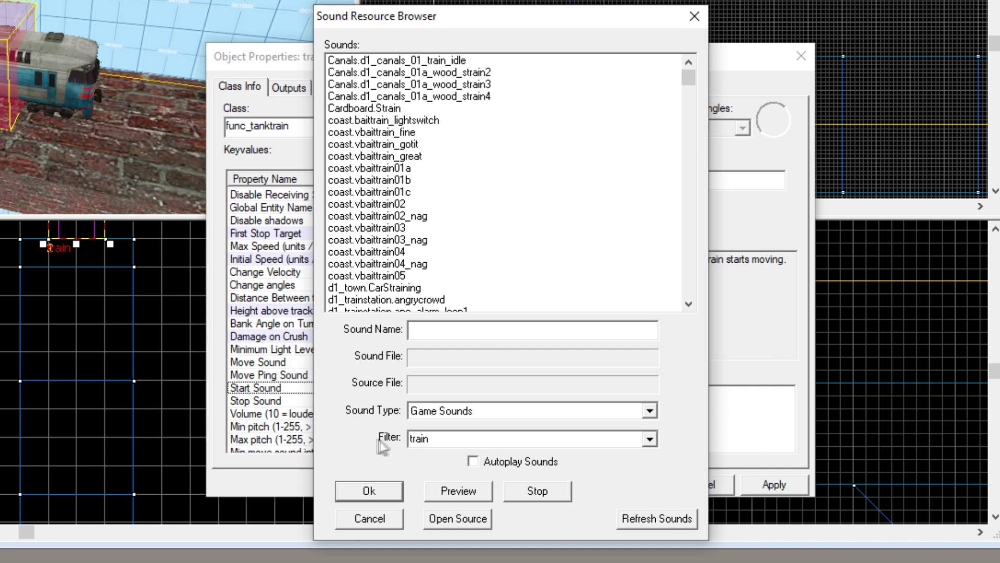
text(_)
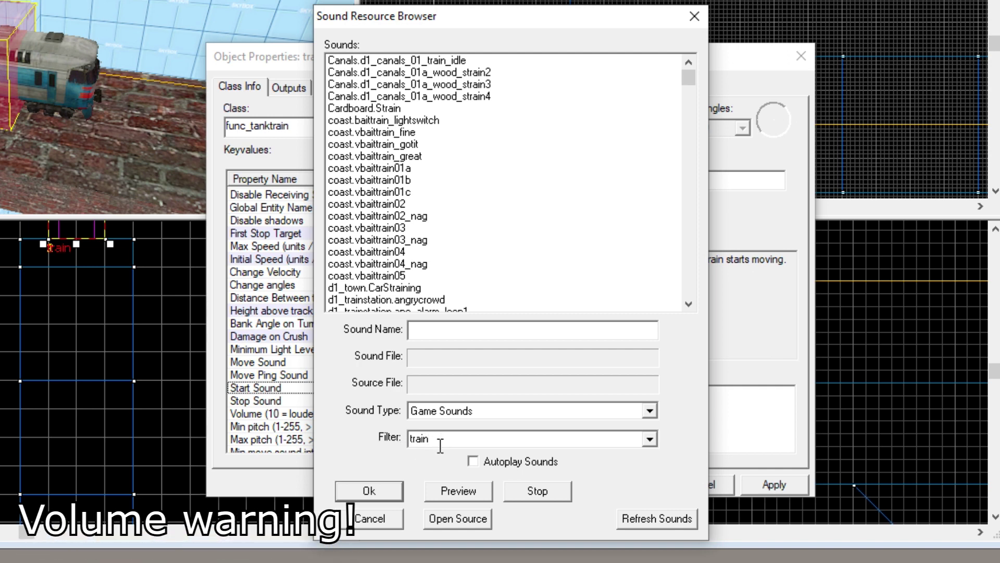
text(mo)
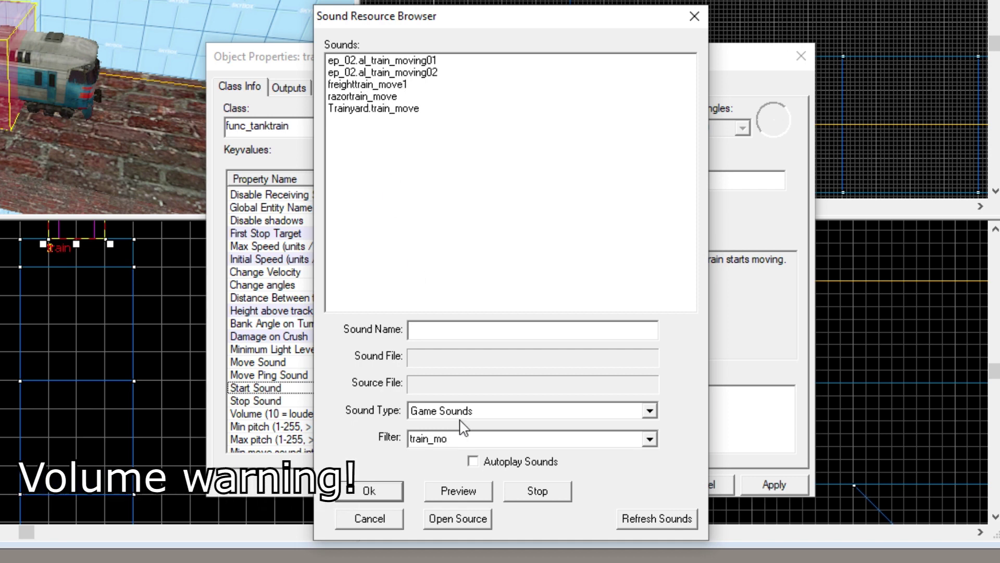
Step: Change the sound filter to train_horn
drag(468, 438, 433, 437)
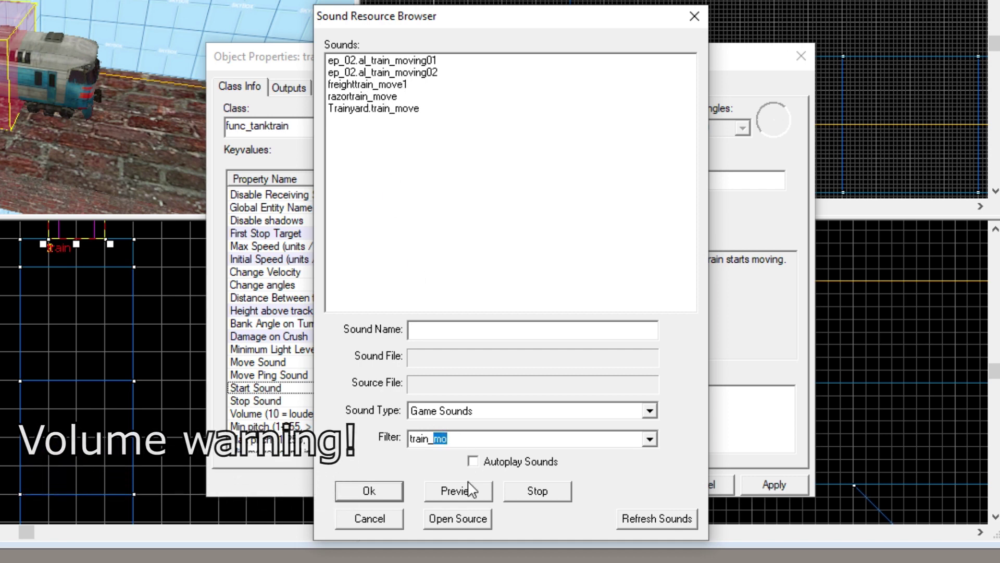
key(BackSpace)
text(hor)
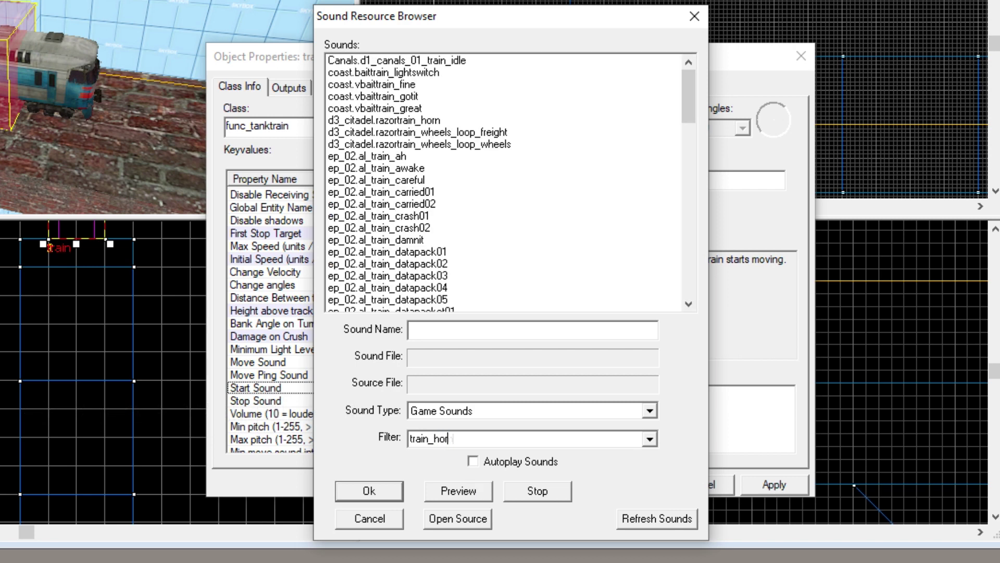
text(n)
Step: Compare the train horn sounds, choose train_horn_01 as the Start Sound and apply the change
click(359, 86)
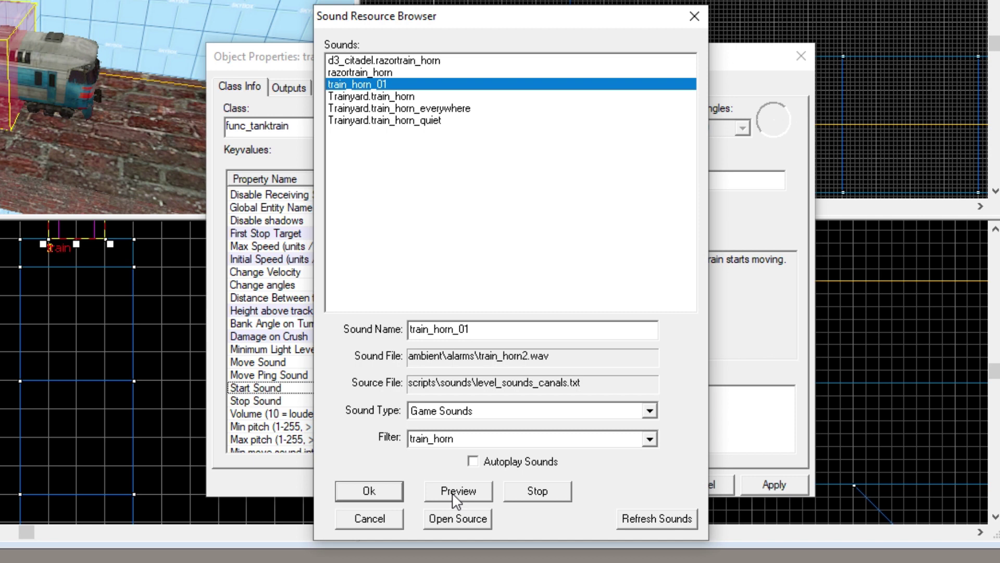
click(528, 497)
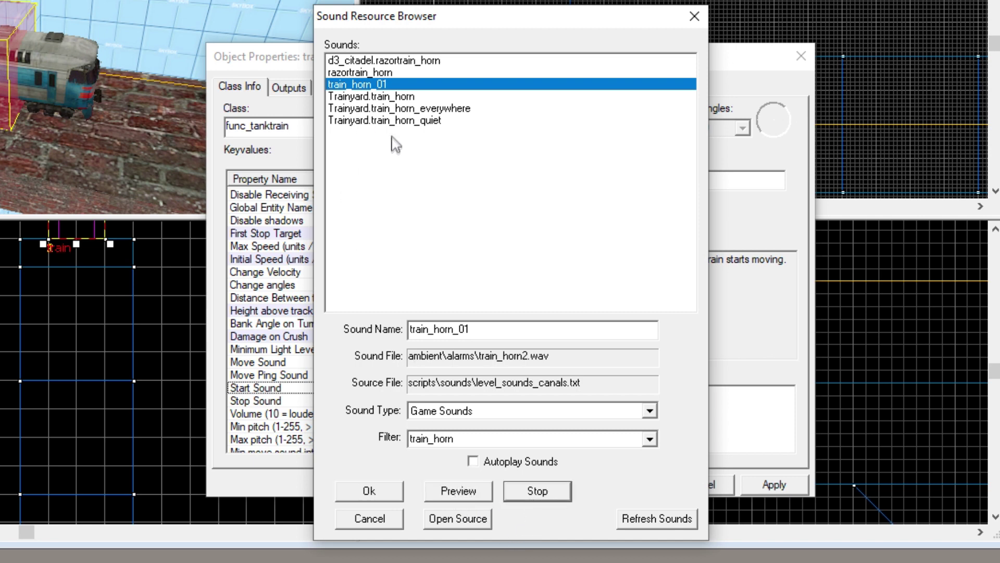
click(423, 122)
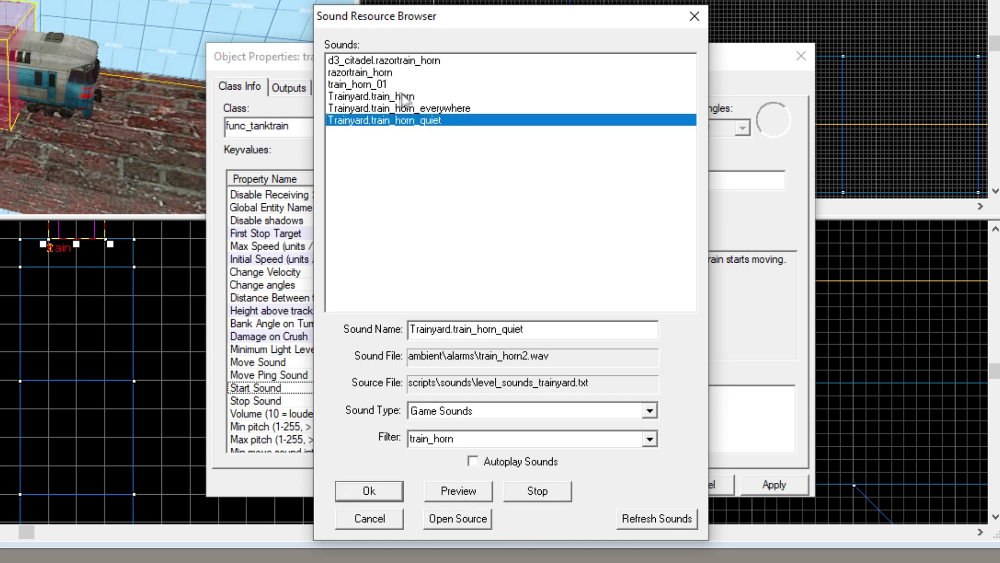
click(404, 97)
key(Up)
click(370, 490)
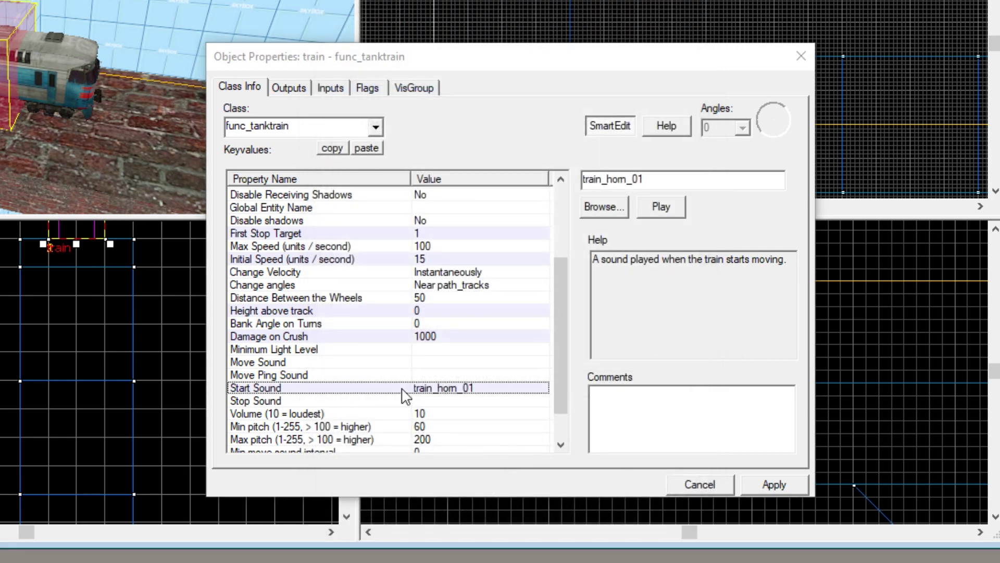
click(775, 484)
Step: Open the sound browser for the Move Sound property and filter the game sounds by train_mo
scroll(405, 394, down, 5)
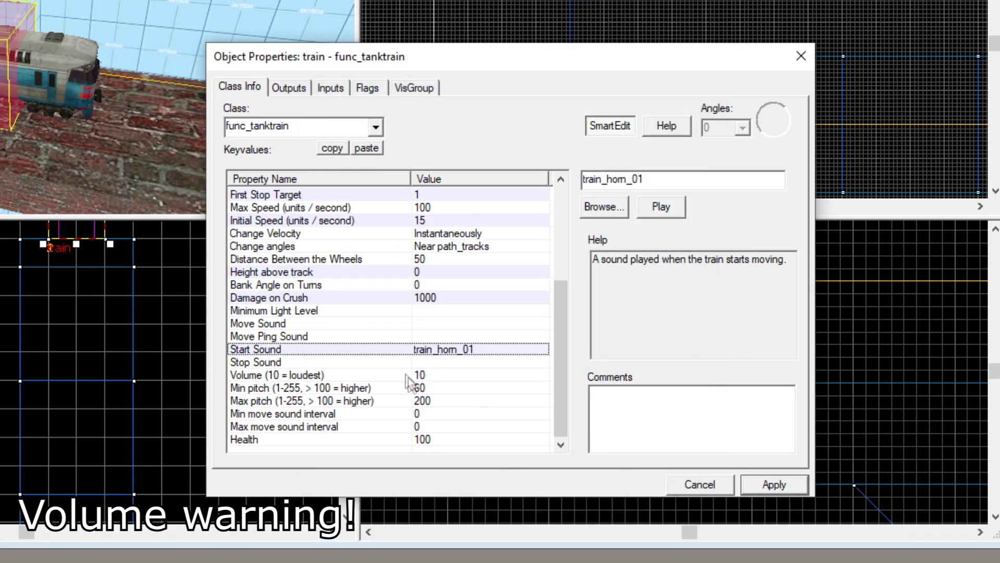
click(335, 337)
click(319, 323)
click(597, 211)
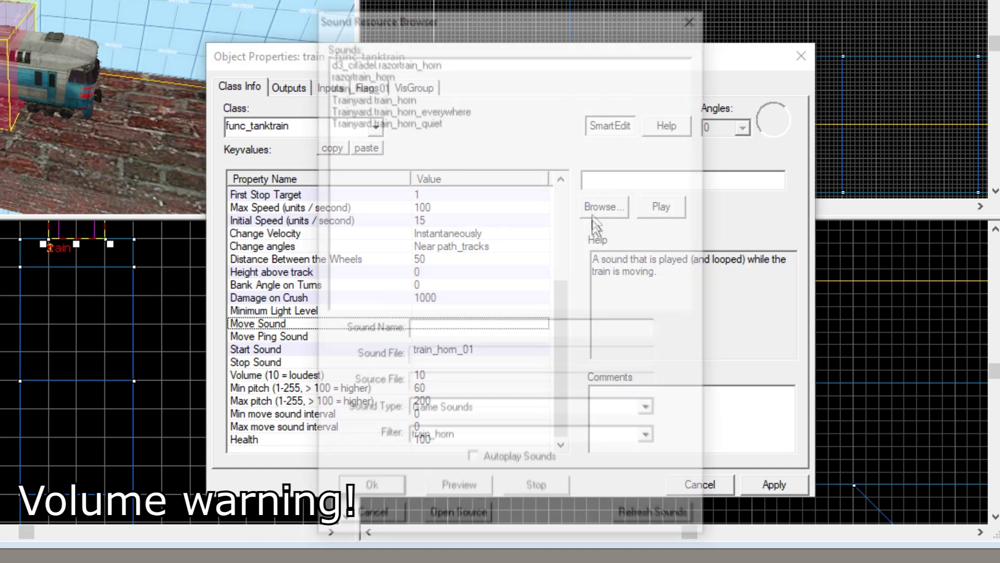
double_click(460, 439)
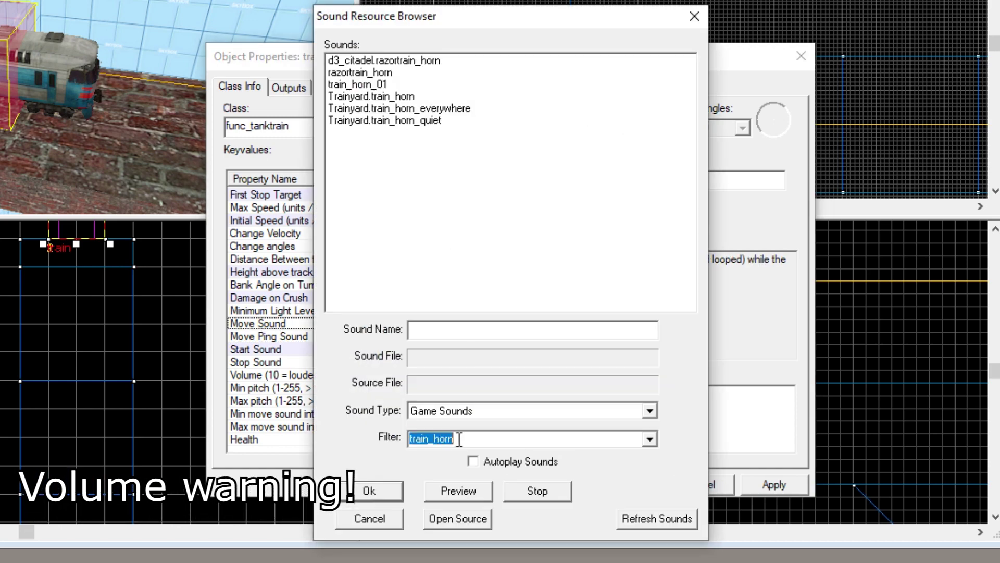
click(459, 439)
key(BackSpace)
key(BackSpace)
key(BackSpace)
key(BackSpace)
text(m)
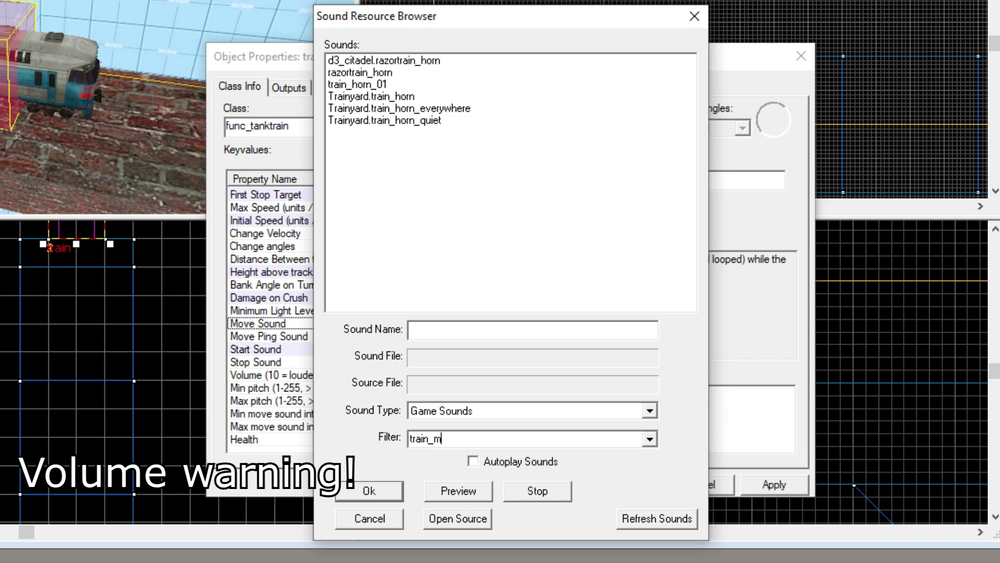
text(o)
Step: Choose freighttrain_move1 as the Move Sound and apply the change
click(365, 83)
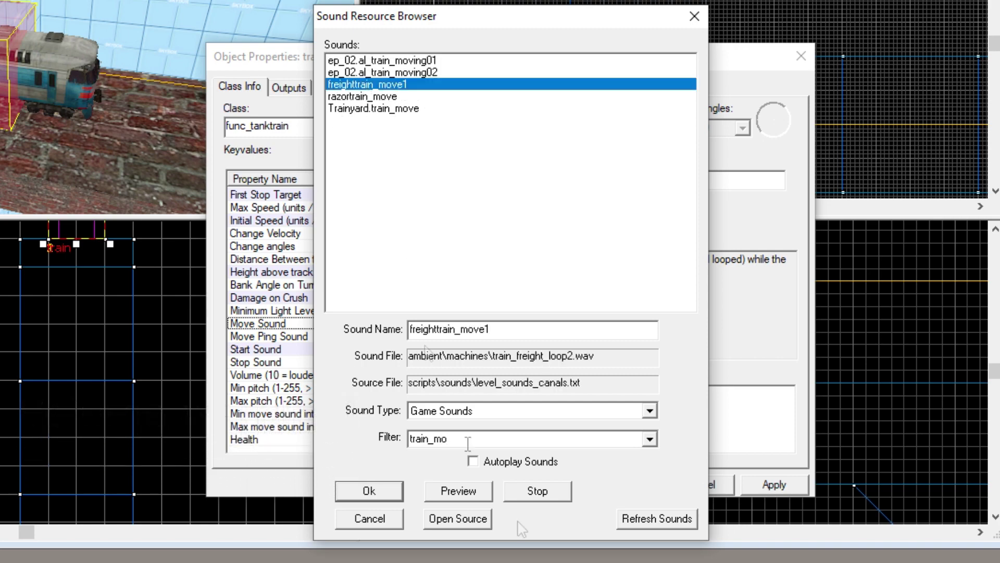
click(508, 493)
click(365, 491)
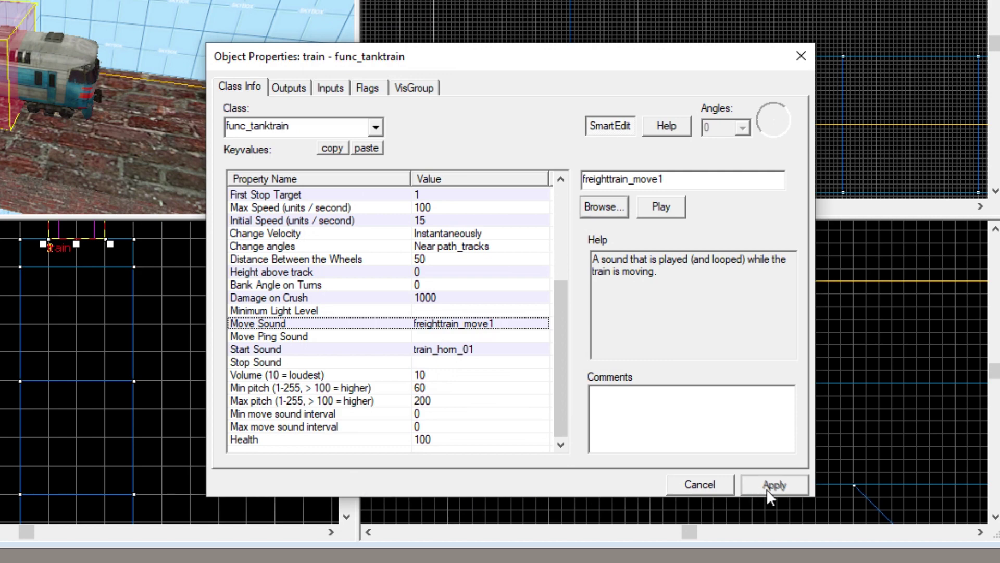
click(766, 488)
Step: Read the help description of the Move Ping Sound property
scroll(527, 429, down, 3)
click(461, 379)
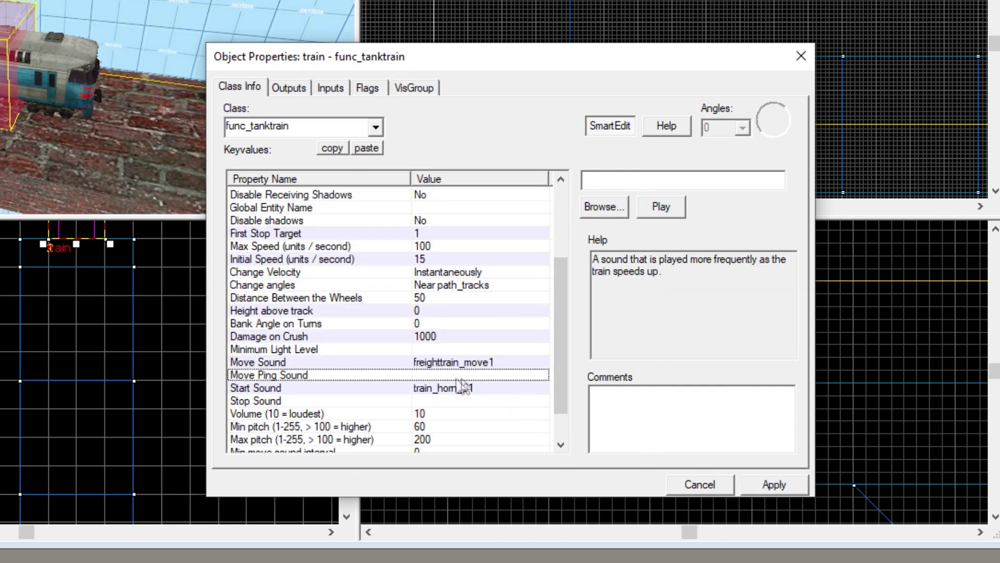
drag(668, 273, 592, 259)
click(665, 275)
drag(665, 275, 620, 248)
click(642, 272)
scroll(394, 347, down, 1)
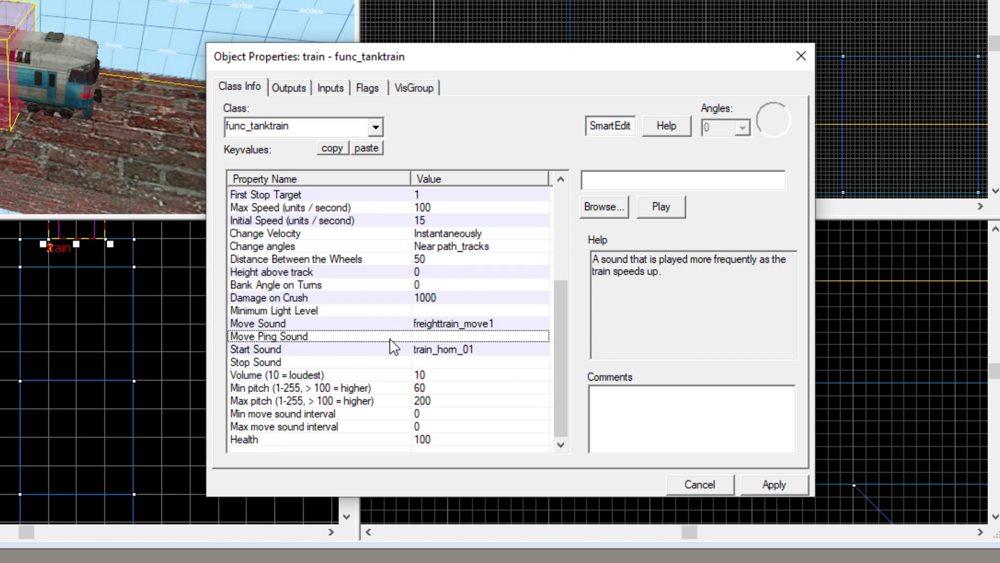
Step: Open the sound browser for the Stop Sound property and filter the game sounds by train_bra
click(272, 363)
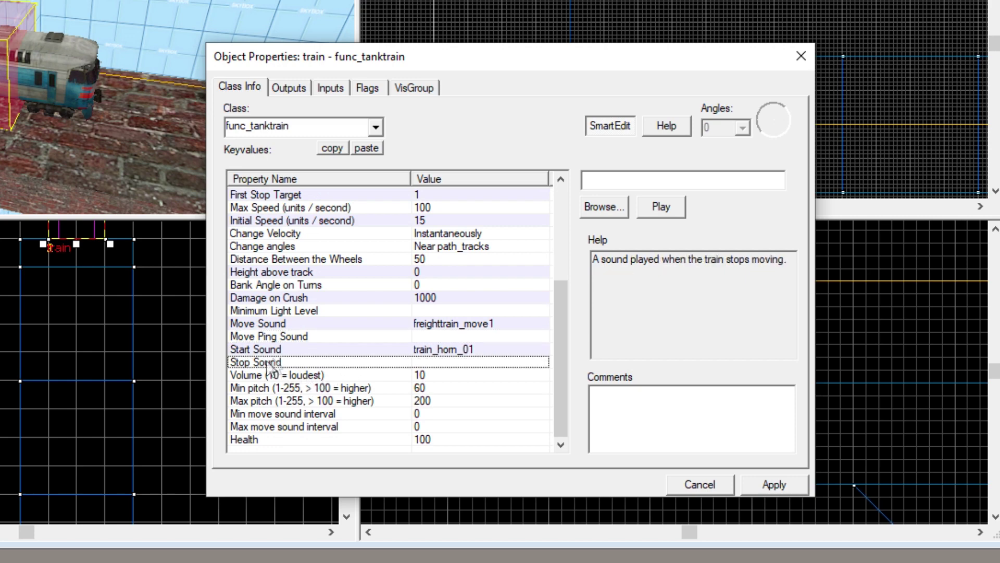
click(603, 206)
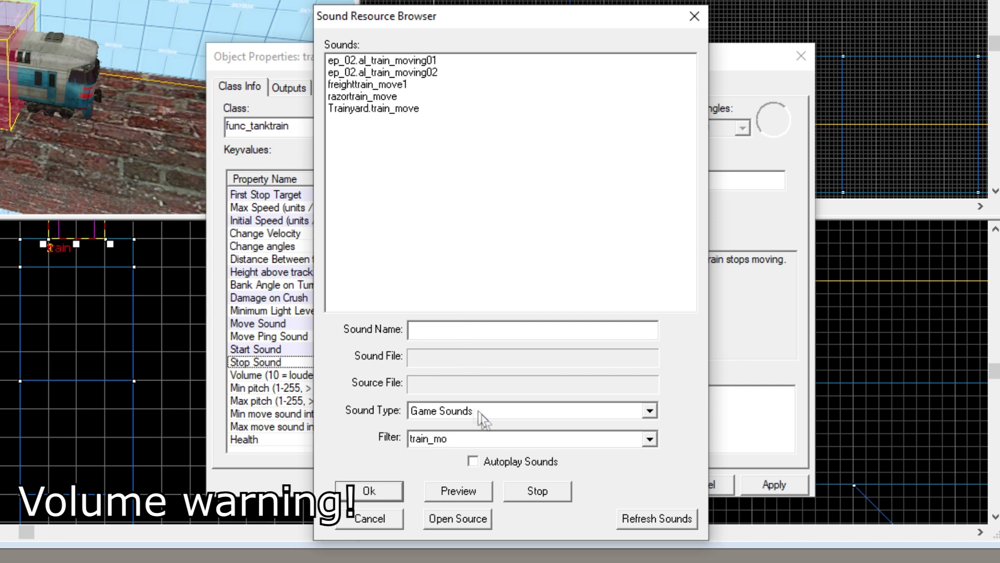
click(458, 439)
click(456, 439)
key(BackSpace)
key(BackSpace)
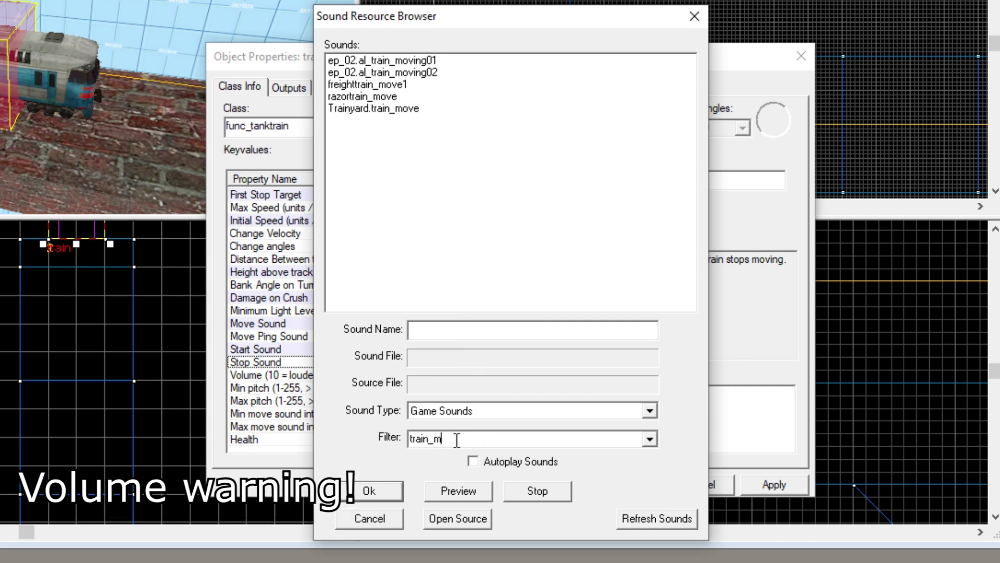
text(brak)
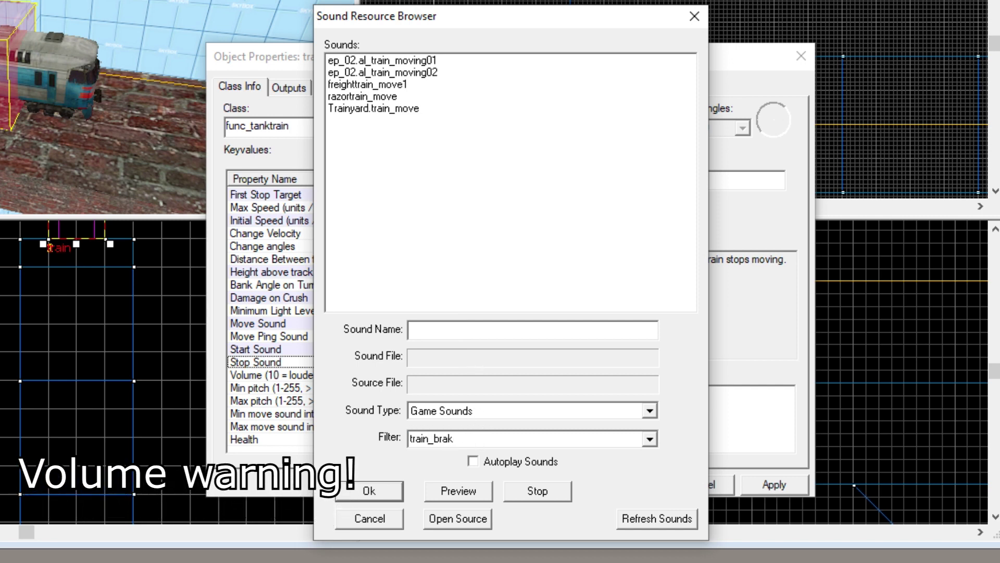
key(BackSpace)
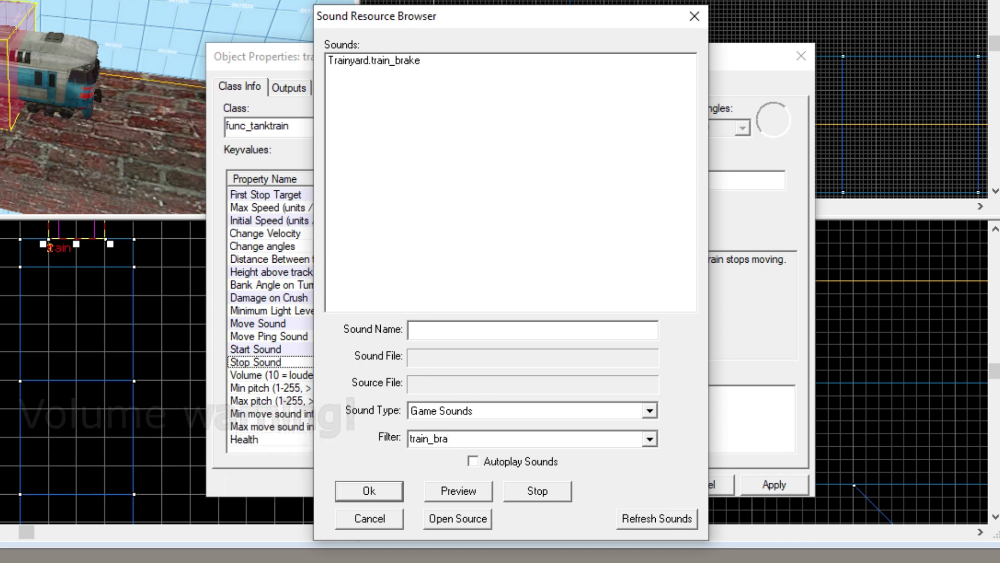
Step: Choose Trainyard.train_brake as the train's Stop Sound and apply the change
click(425, 62)
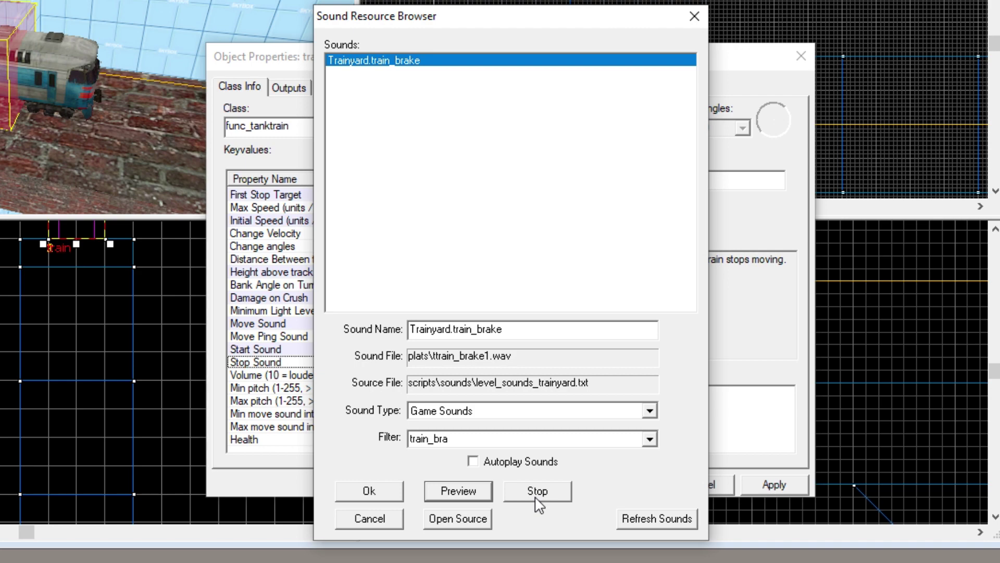
click(370, 492)
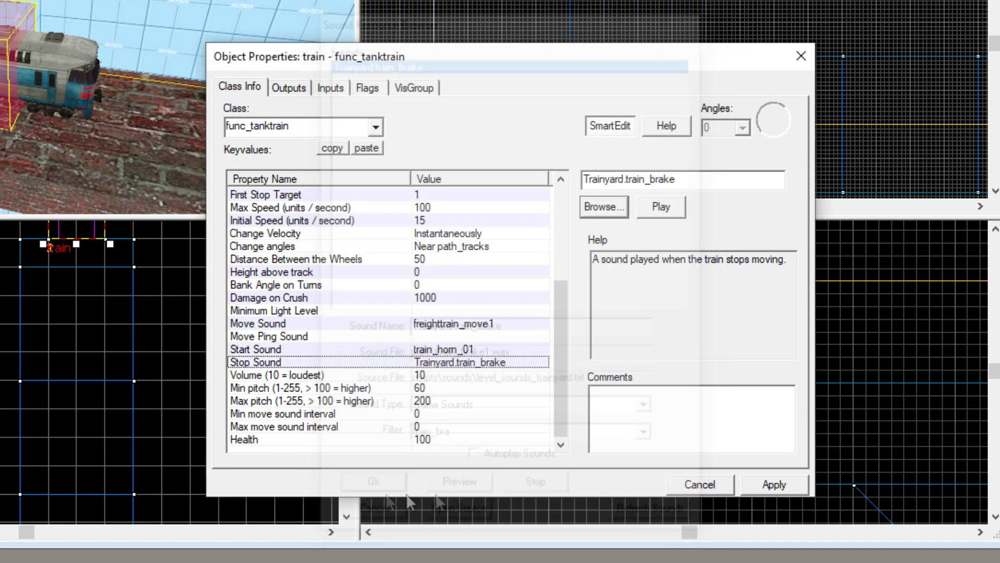
click(764, 487)
scroll(455, 371, down, 4)
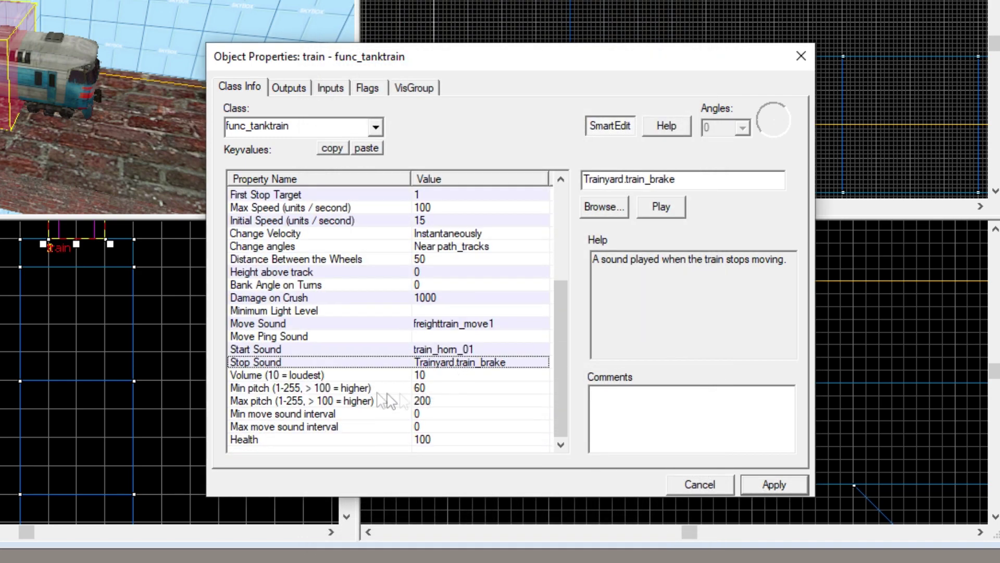
Step: Set the train's sound Volume to 6, apply the change and close the object properties
click(355, 377)
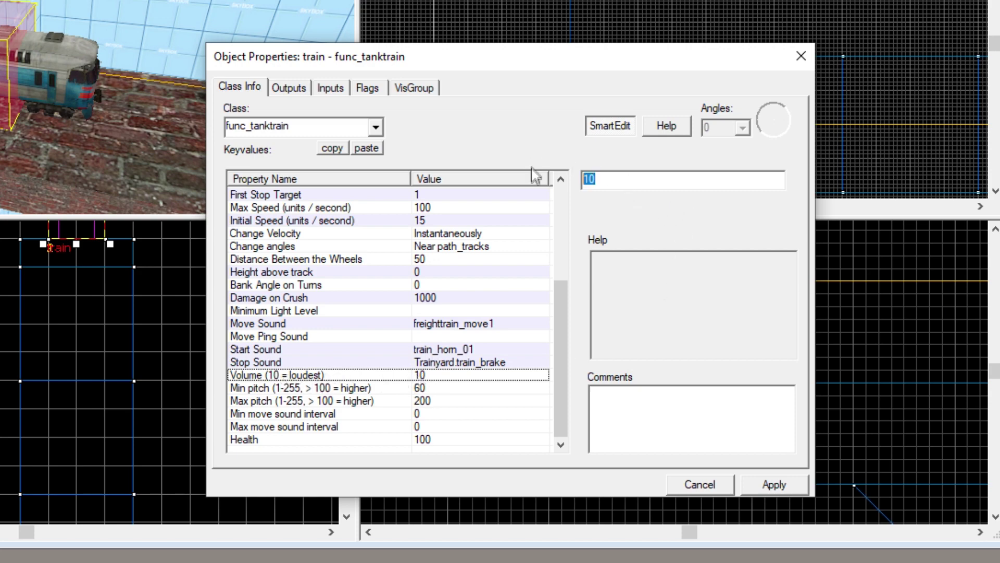
text(6)
click(771, 485)
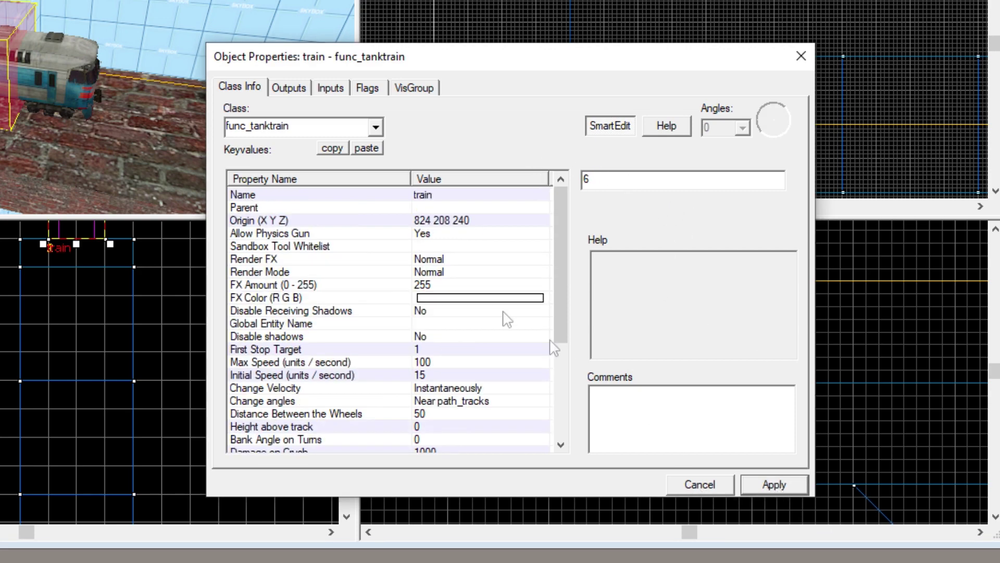
scroll(466, 342, down, 2)
scroll(466, 339, down, 2)
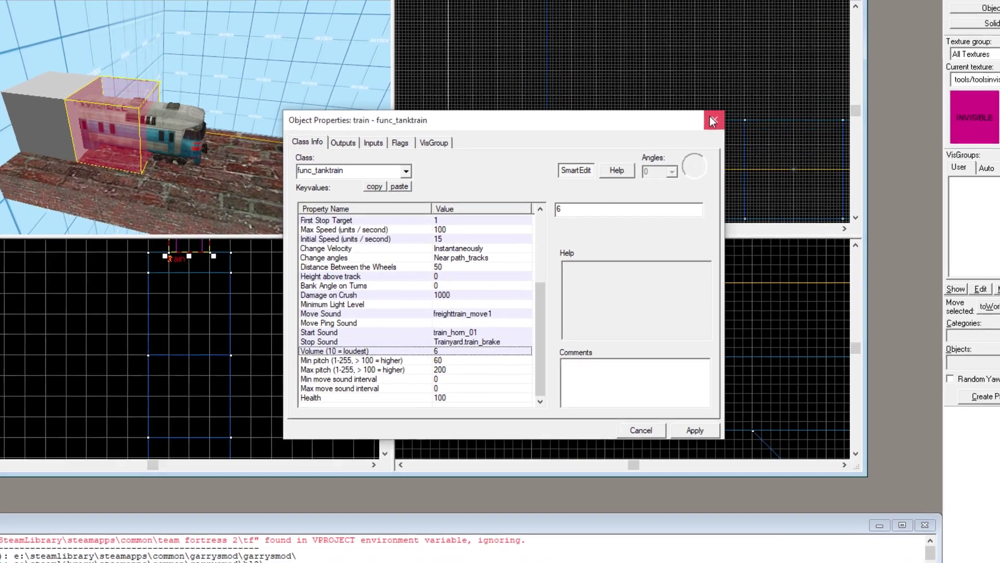
click(713, 121)
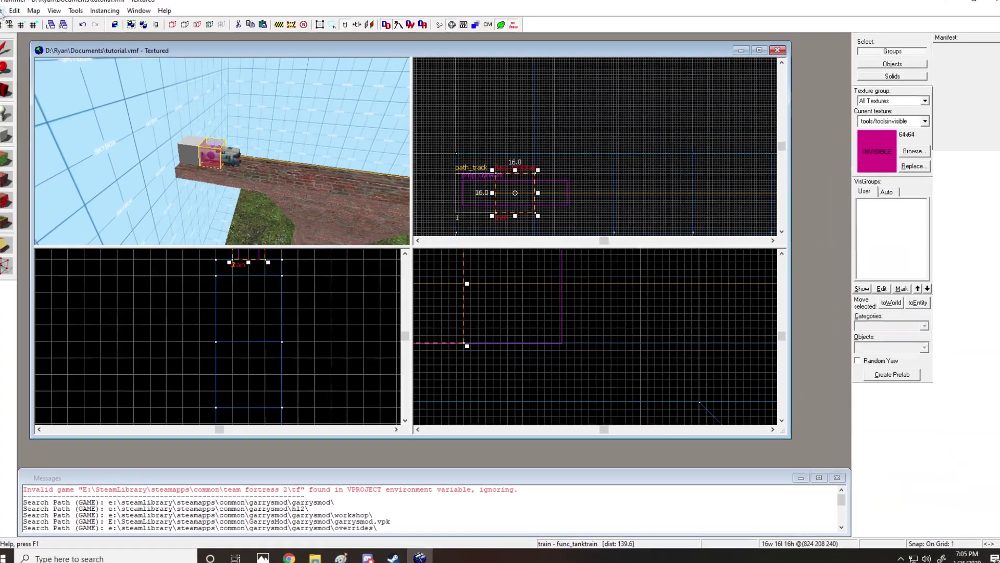
Step: Run the map in Garry's Mod and look up from the ground at the train on the brick bridge
click(10, 17)
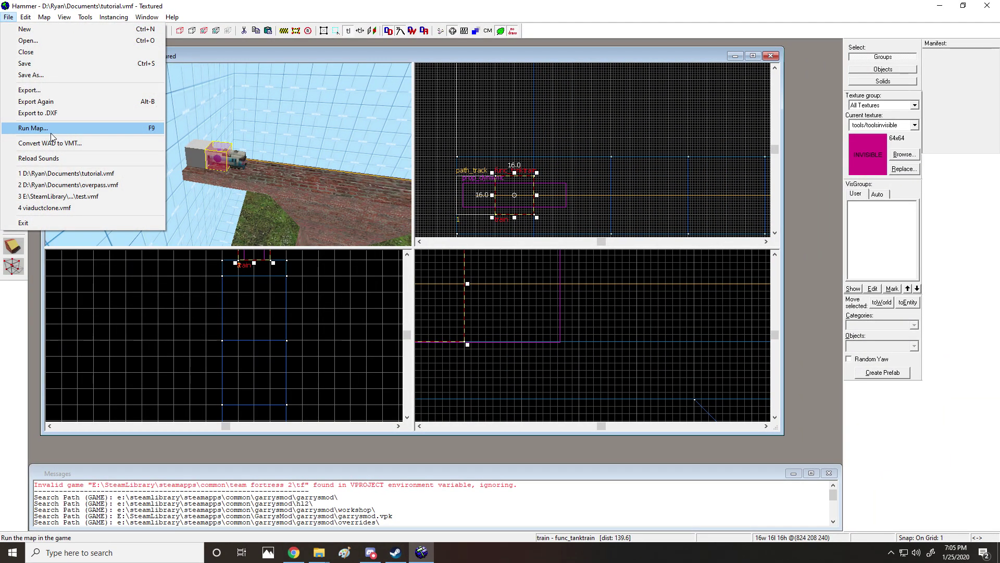
click(51, 129)
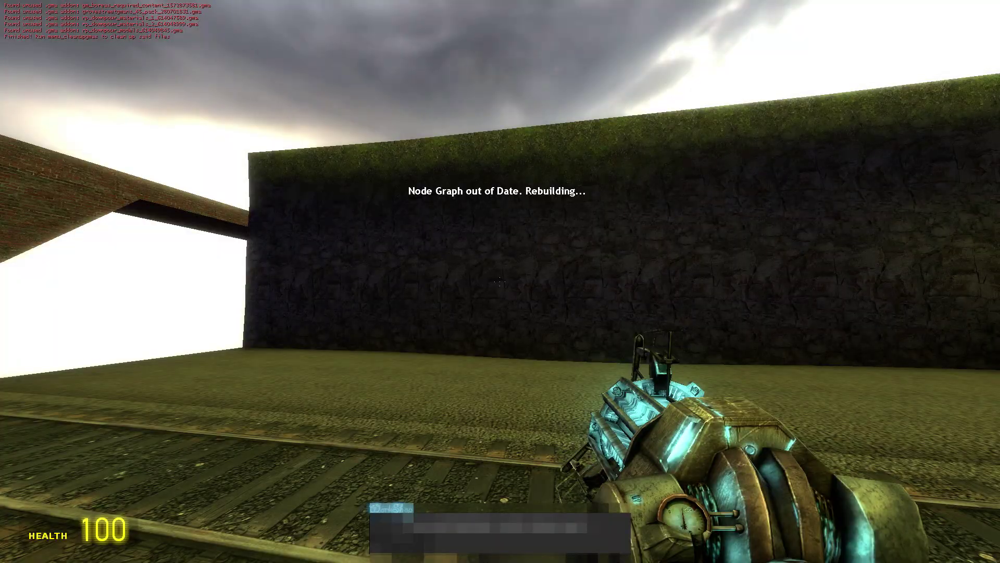
key(w)
key(5)
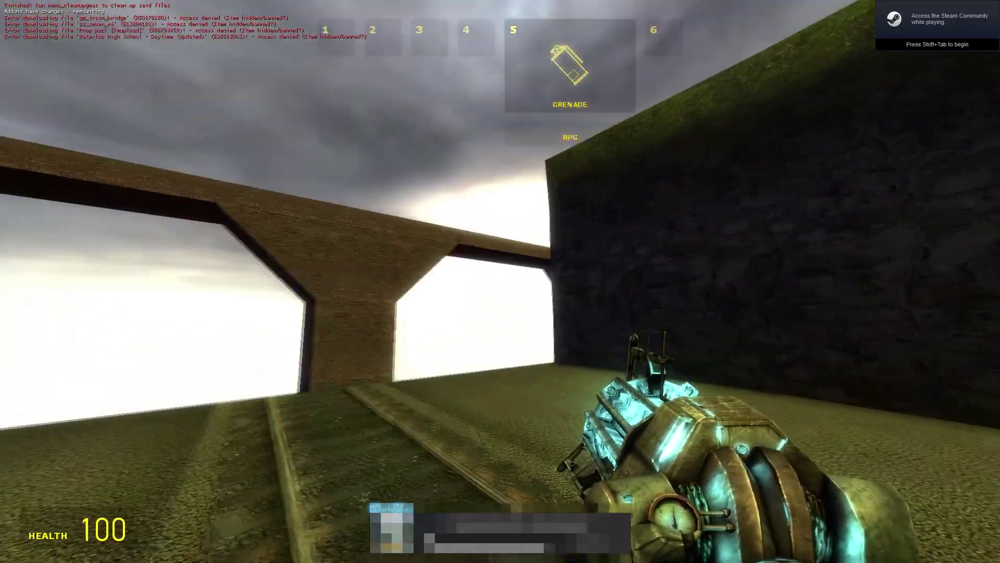
key(6)
key(a)
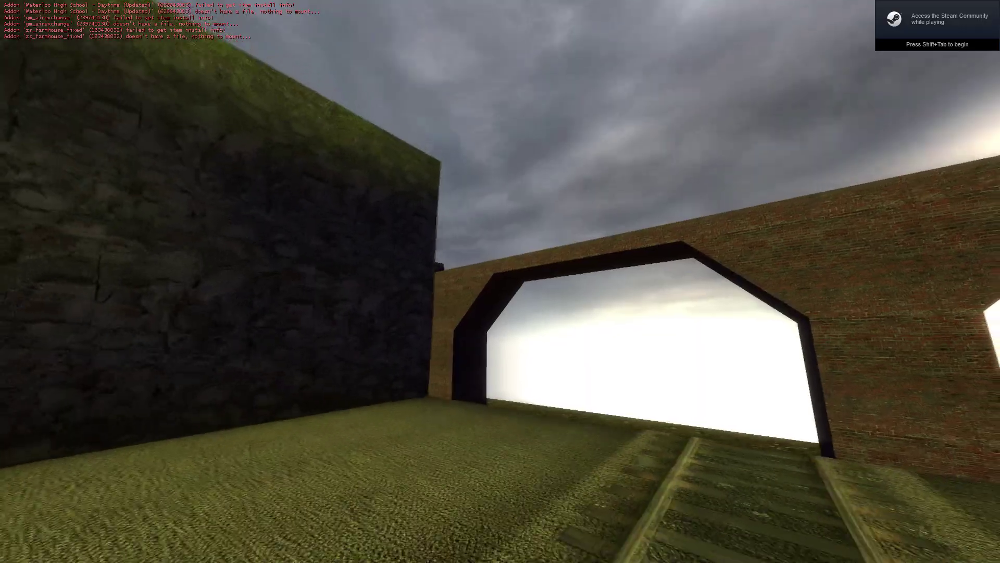
key(d)
right_drag(500, 281, 500, 208)
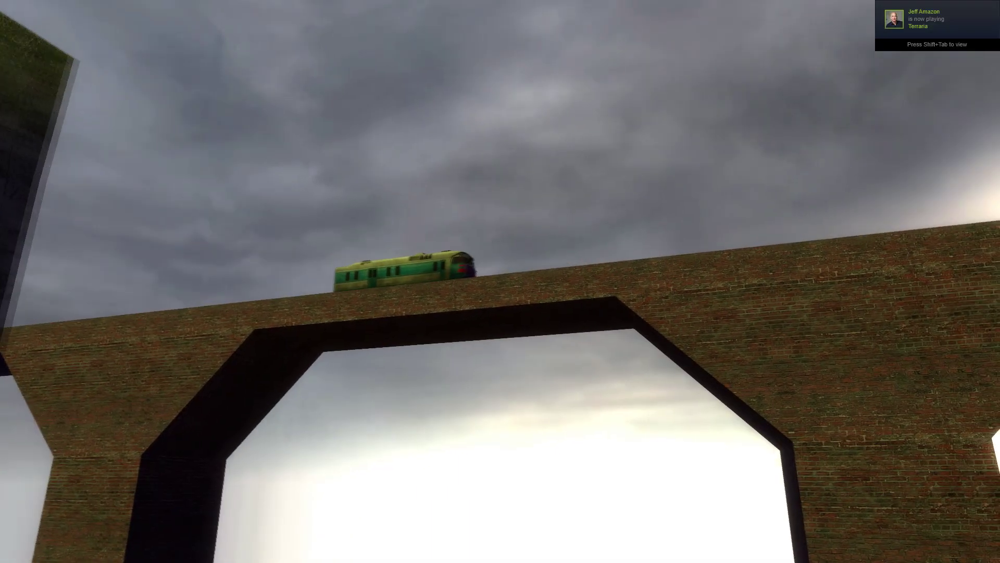
Step: Follow the train's run across the brick bridge in the game from the tracks below
key(1)
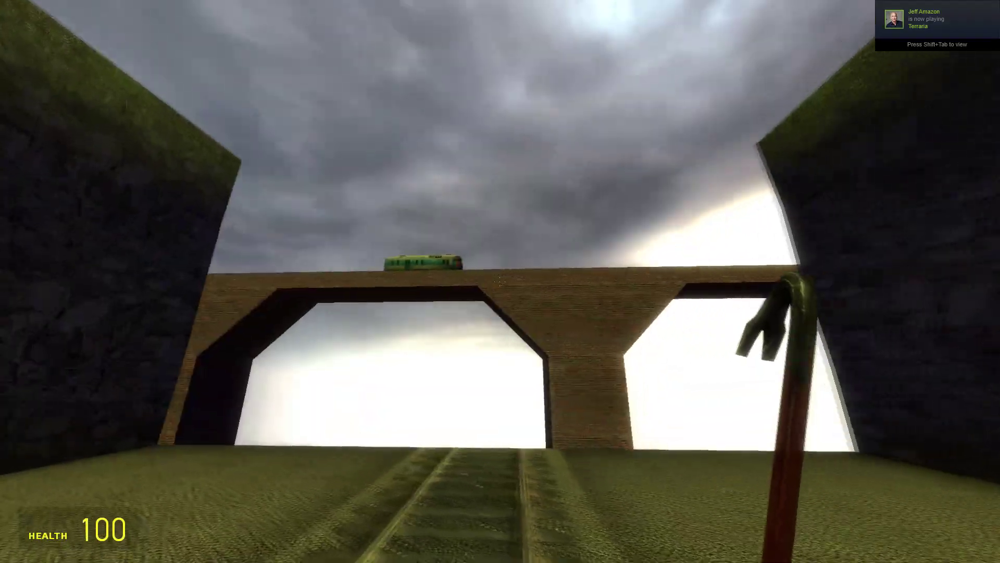
key(a)
key(d)
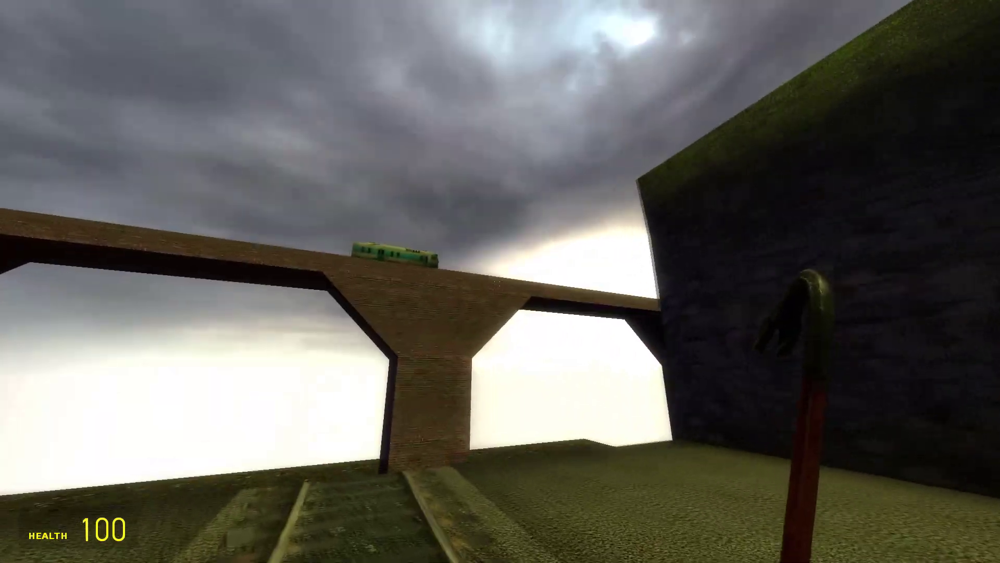
click(500, 282)
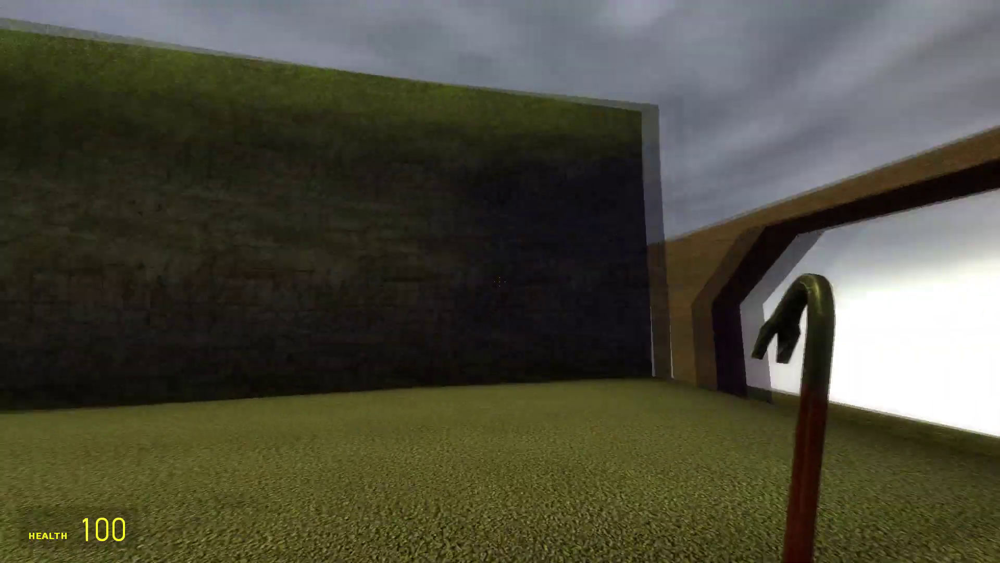
click(499, 281)
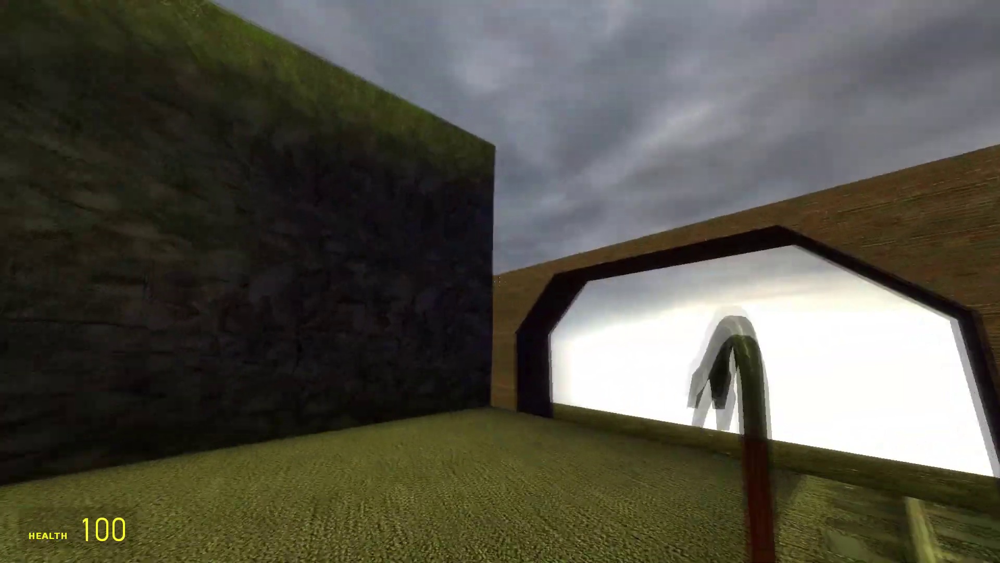
Step: Walk around the grass field and examine the trains moving along the two brick bridges
key(w)
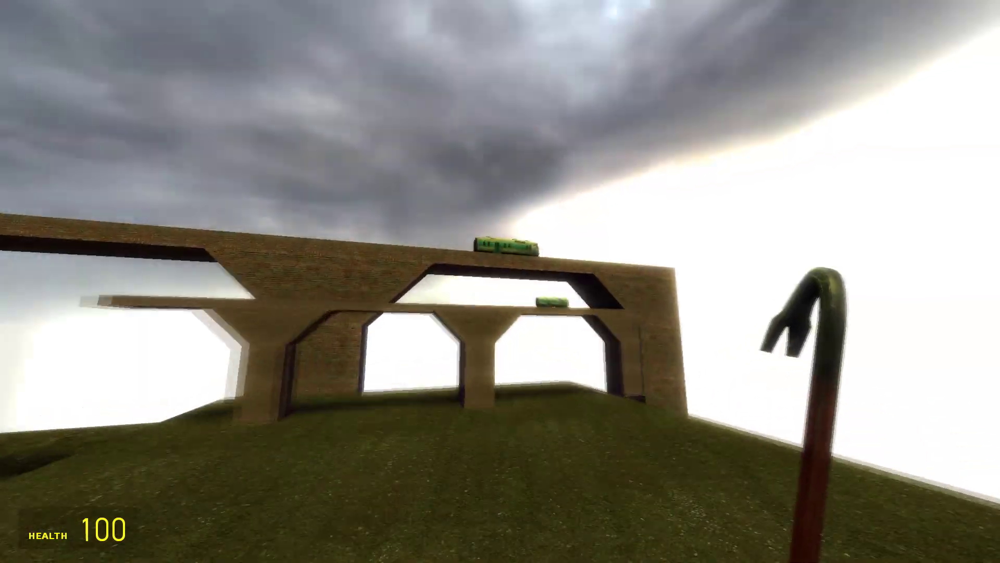
key(w)
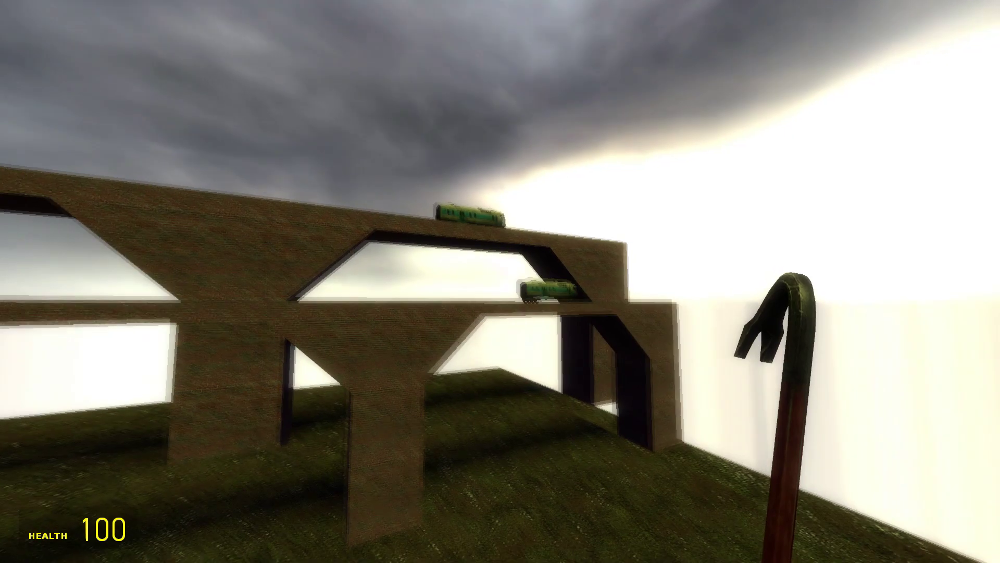
key(w)
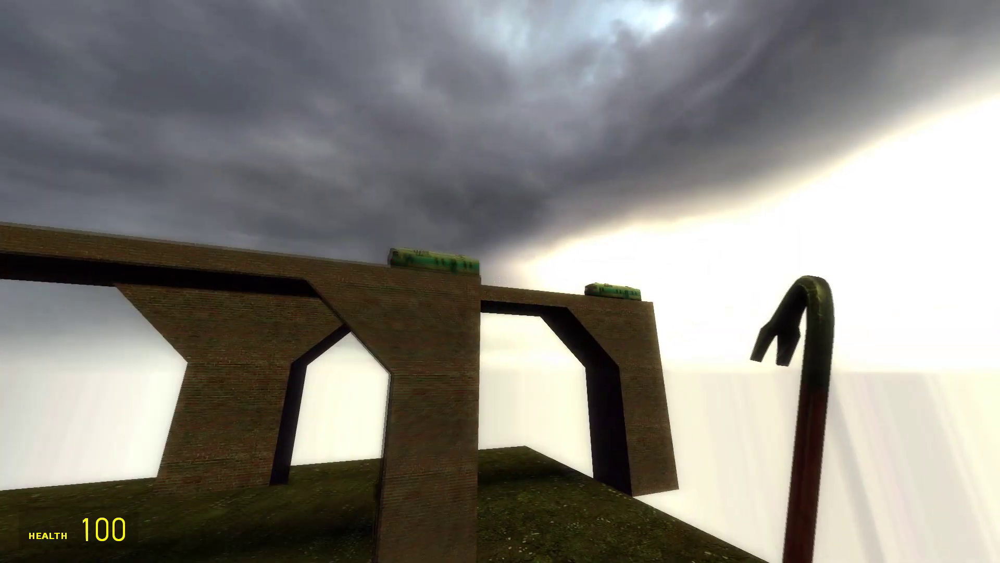
key(s)
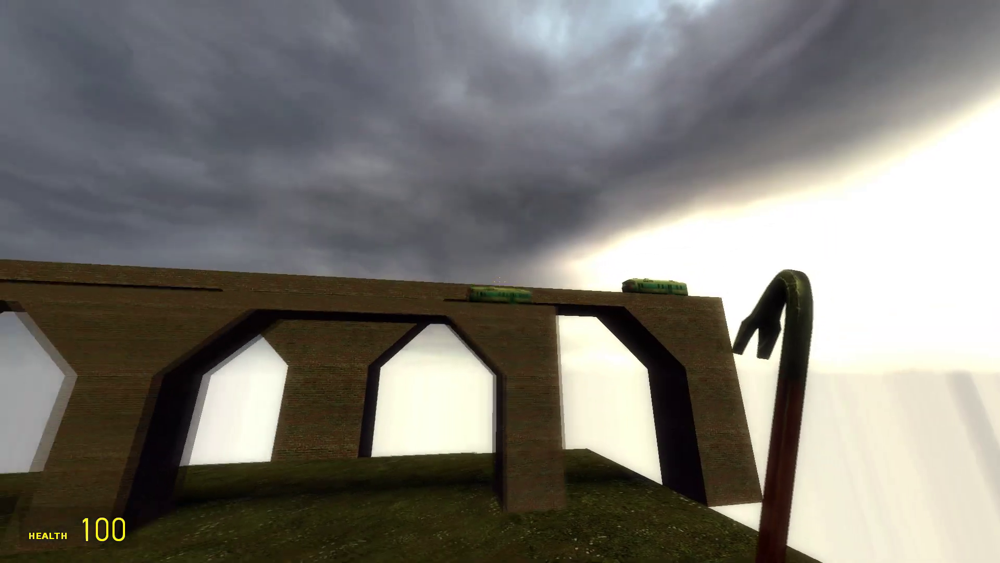
key(w)
key(d)
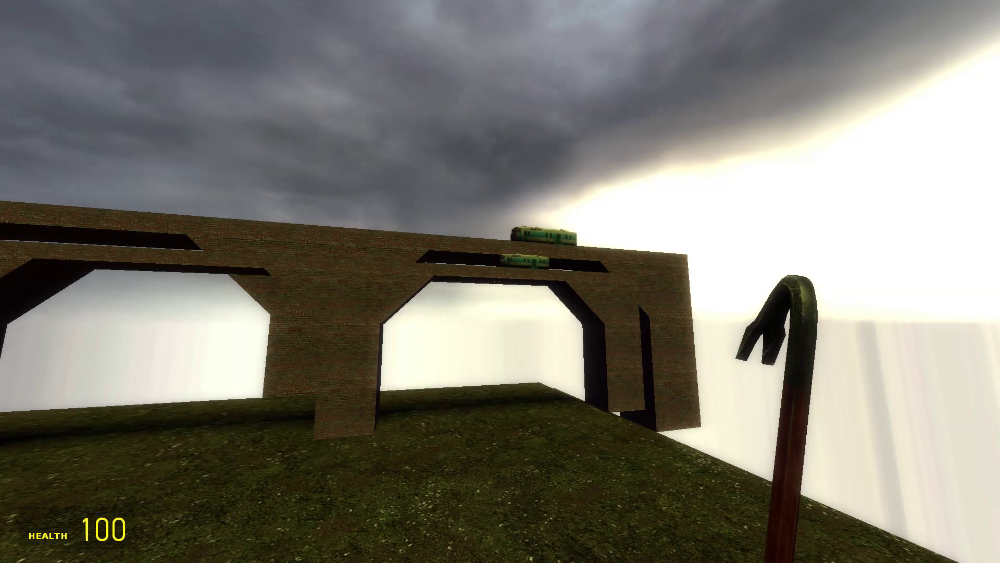
key(s)
key(a)
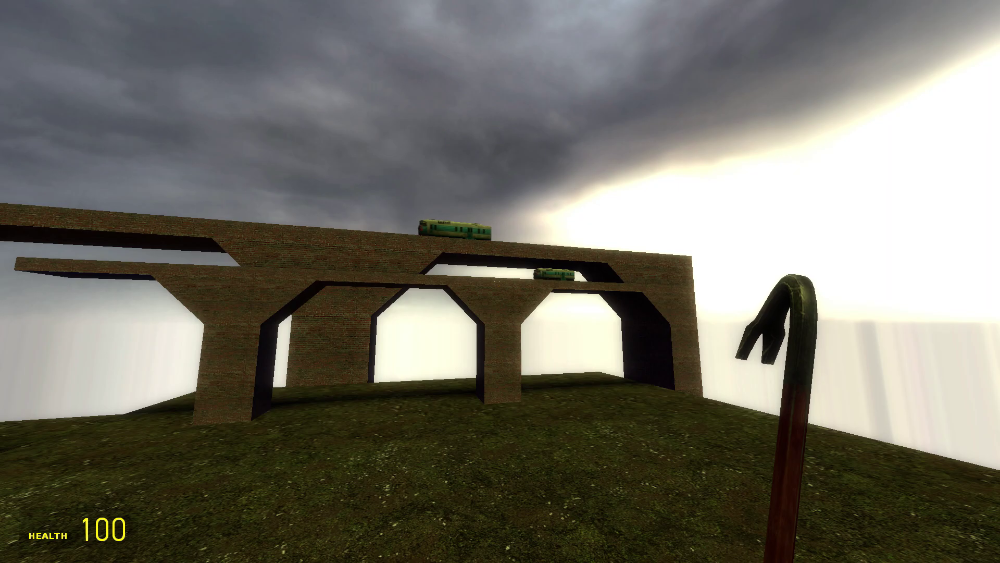
key(w)
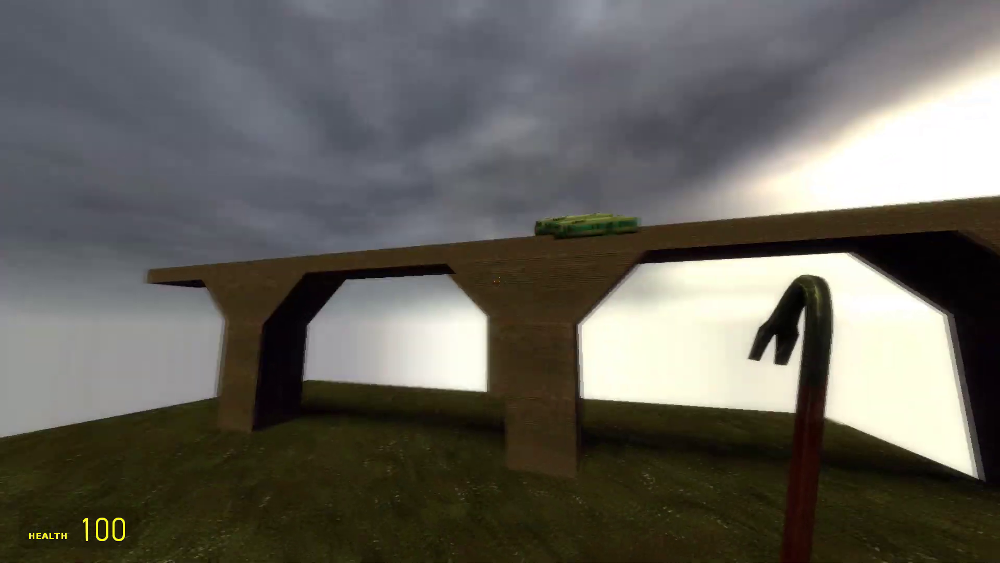
key(a)
key(1)
click(500, 281)
key(2)
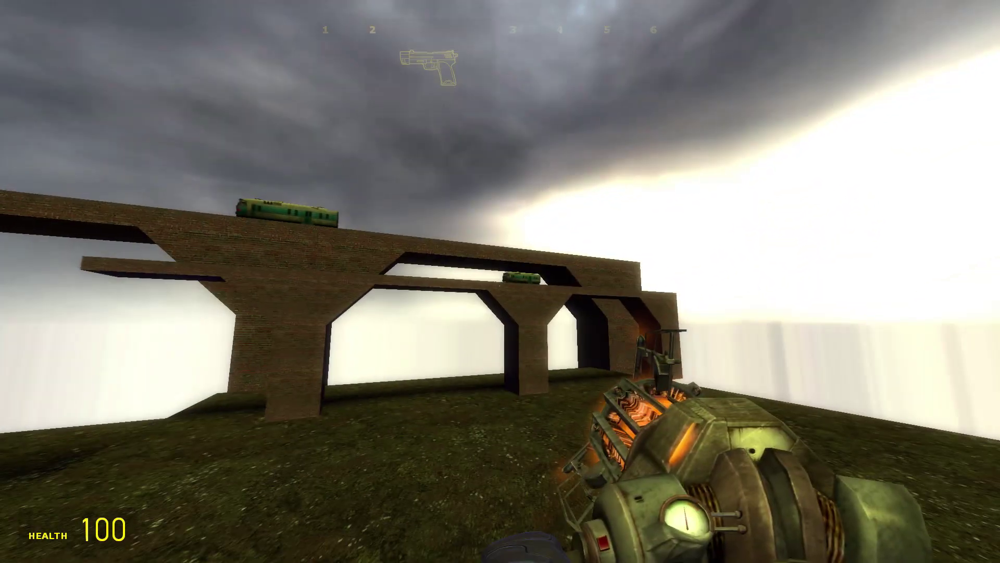
click(500, 281)
key(w)
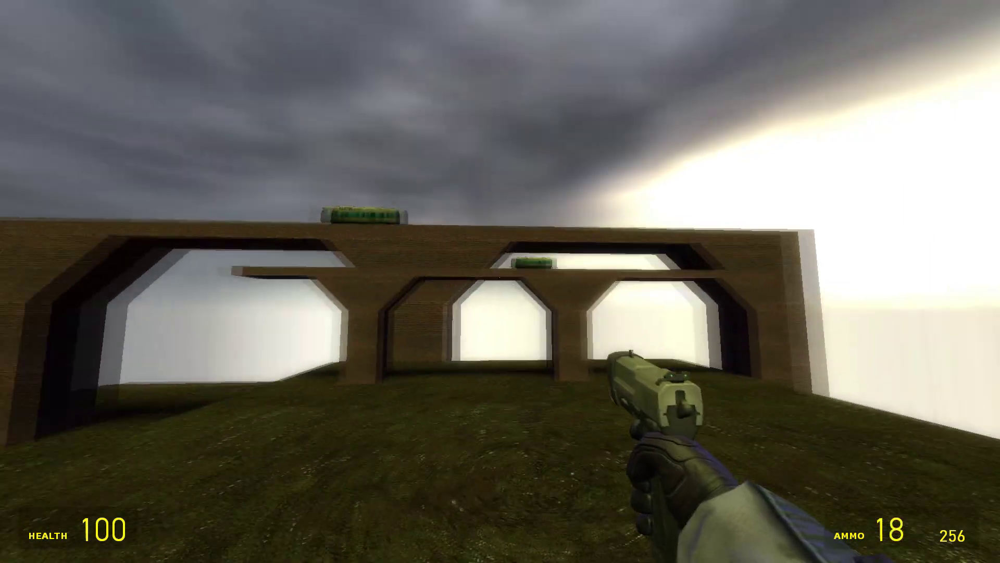
key(d)
key(s)
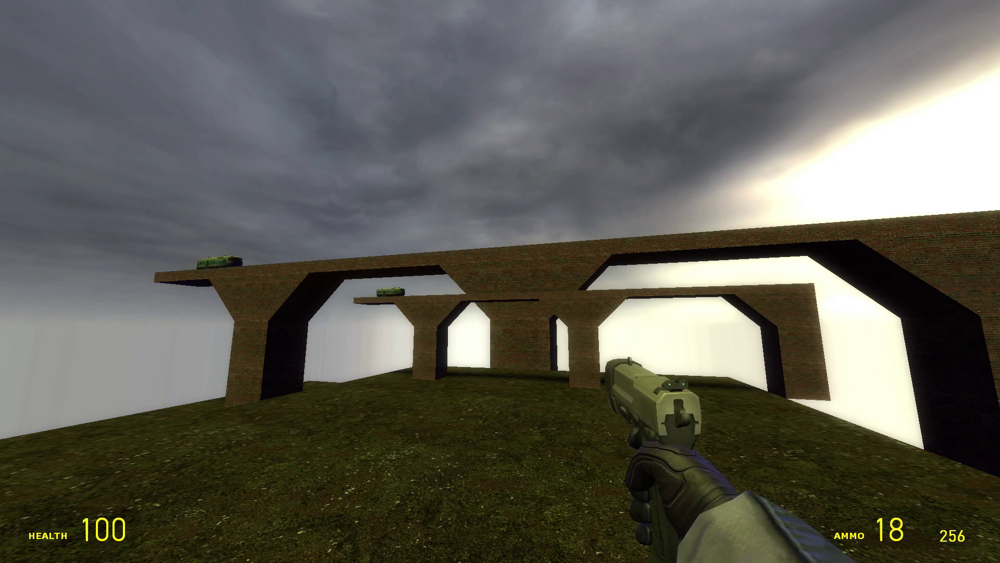
key(3)
click(500, 280)
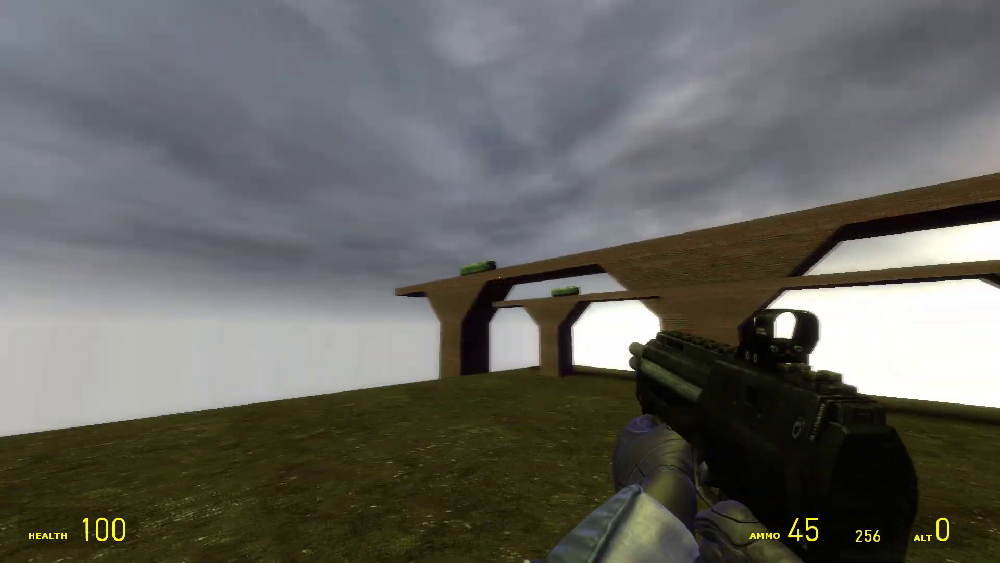
click(500, 281)
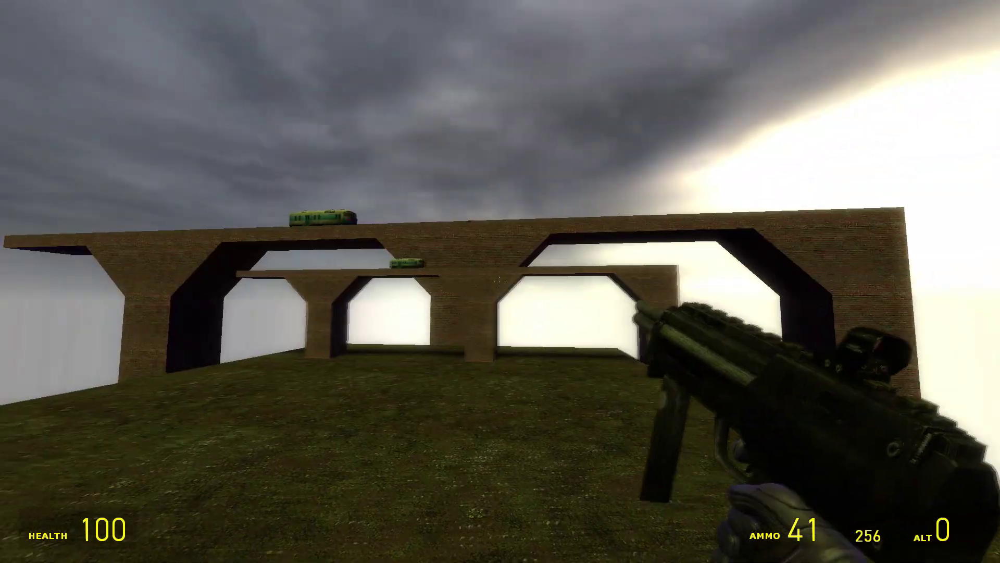
key(w)
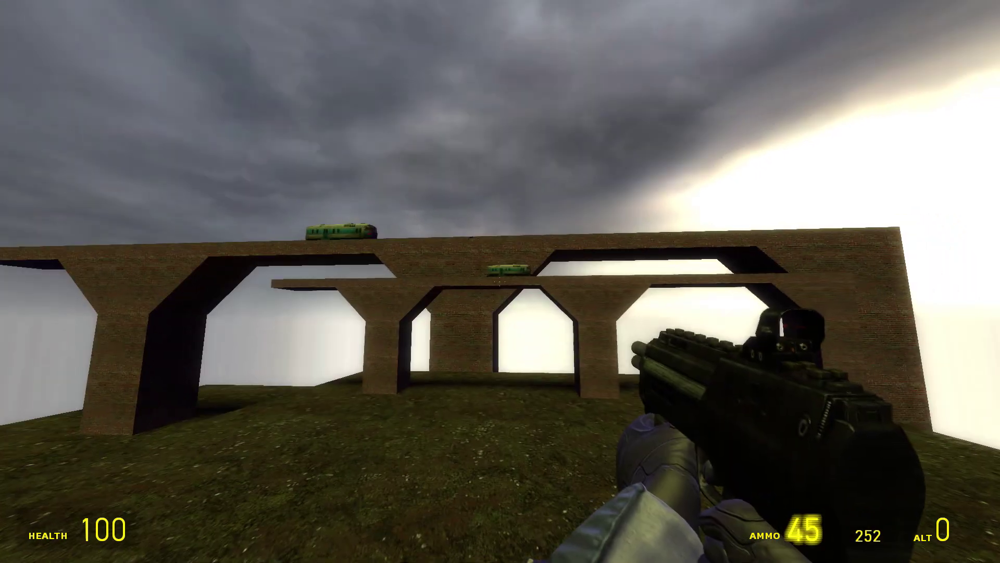
scroll(500, 281, down, 1)
scroll(500, 282, down, 1)
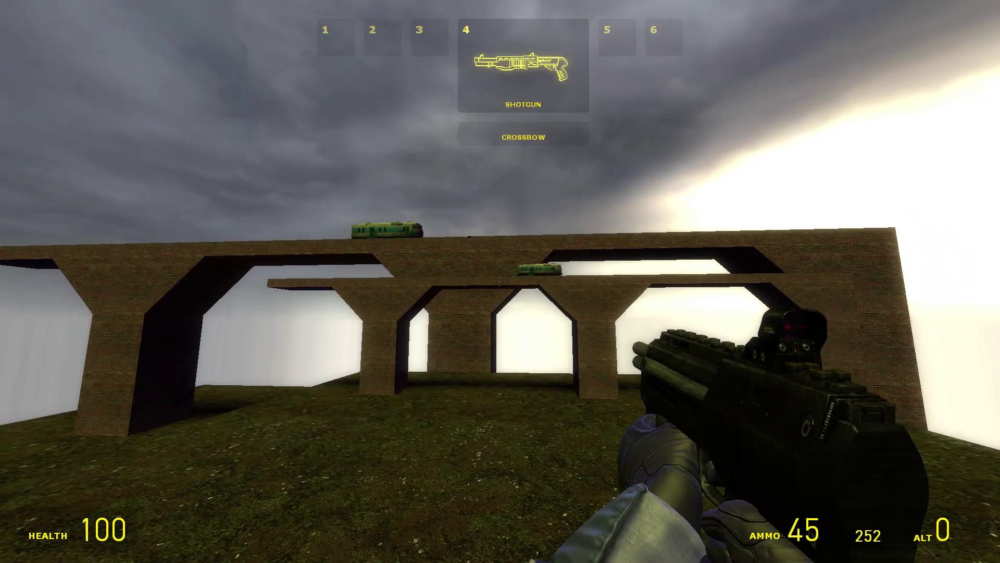
click(500, 282)
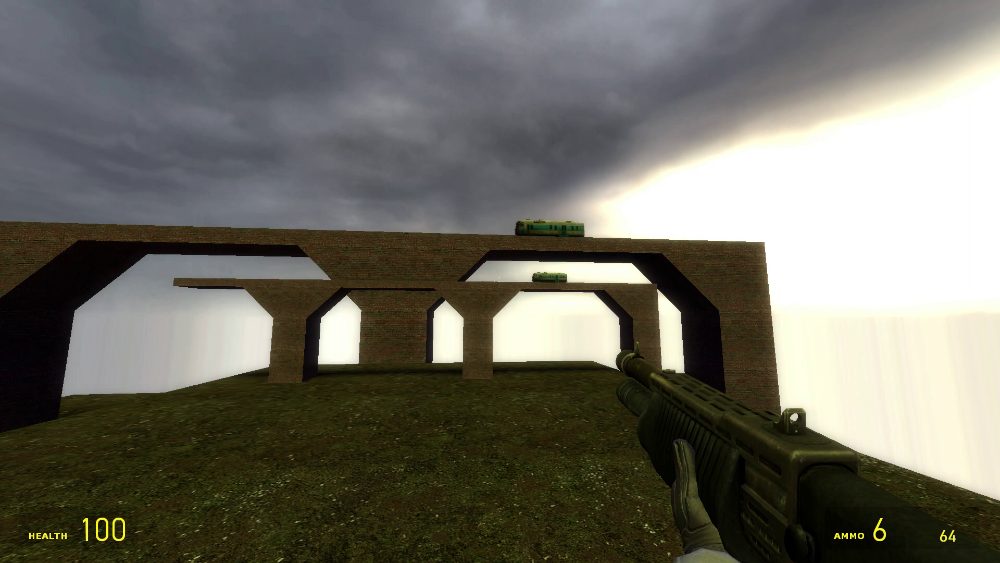
key(d)
key(s)
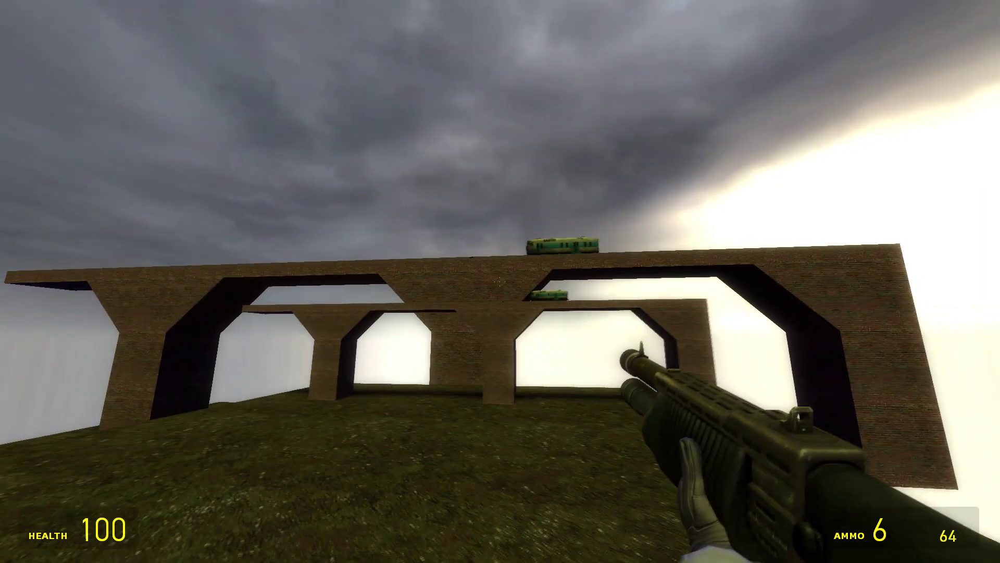
key(s)
key(a)
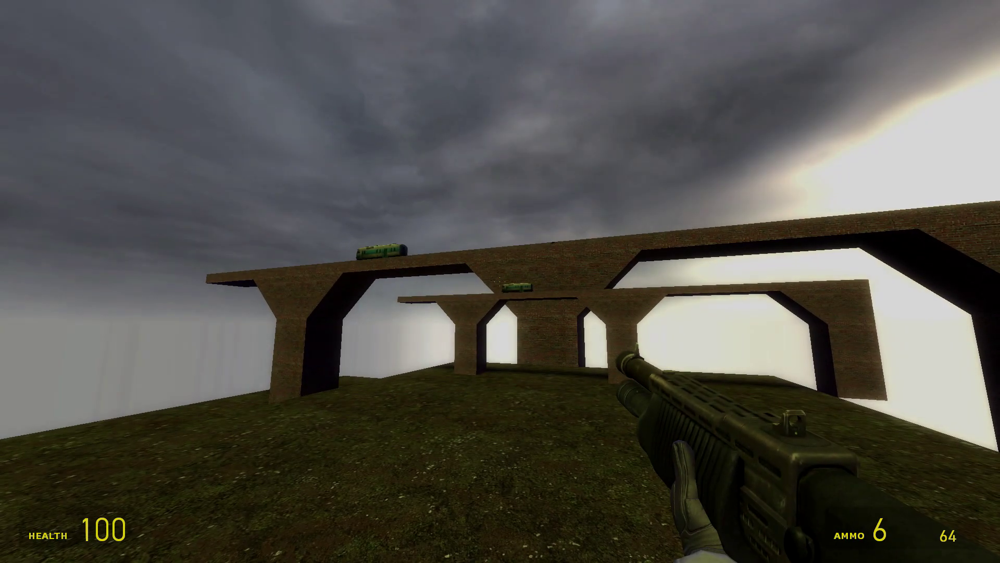
key(a)
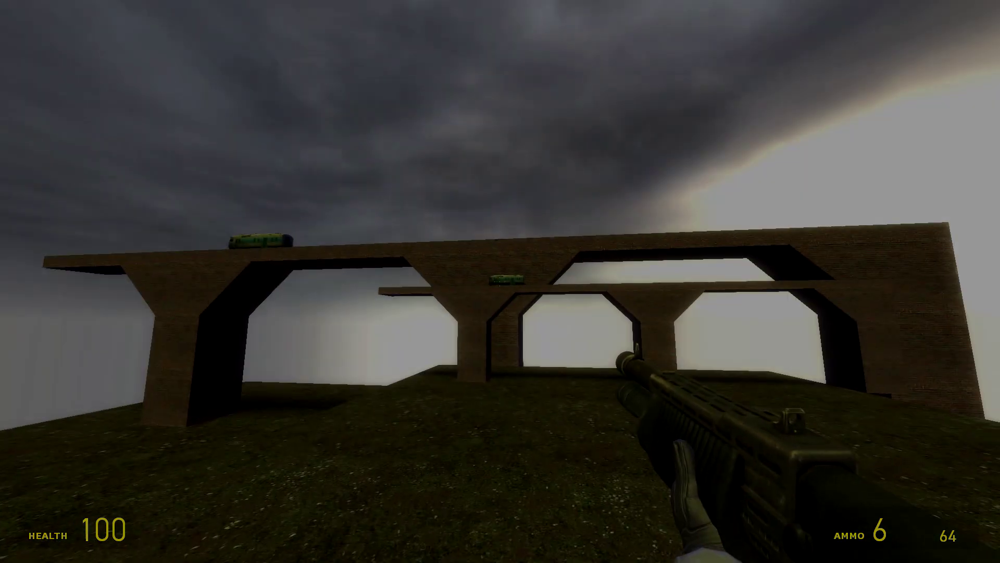
key(d)
key(a)
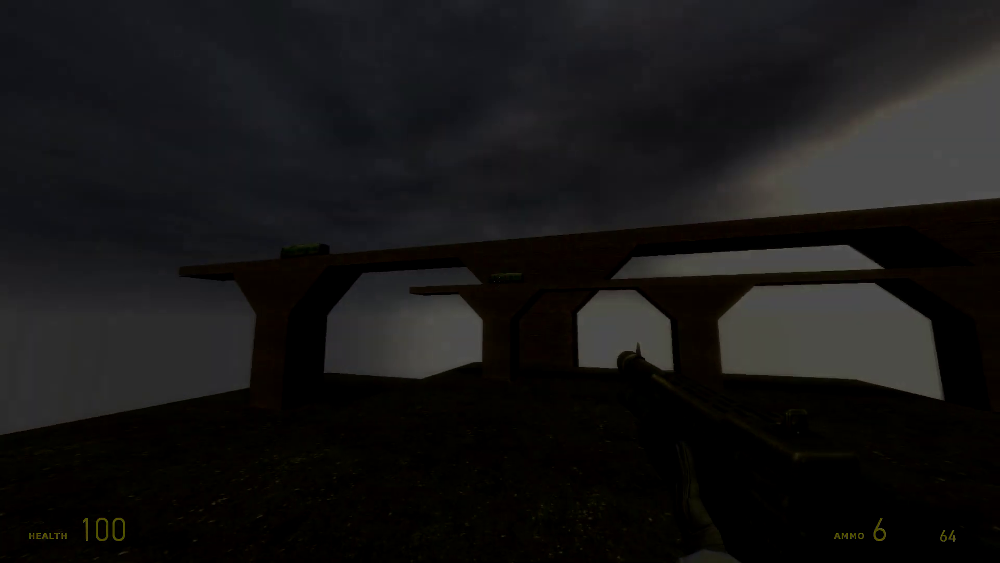